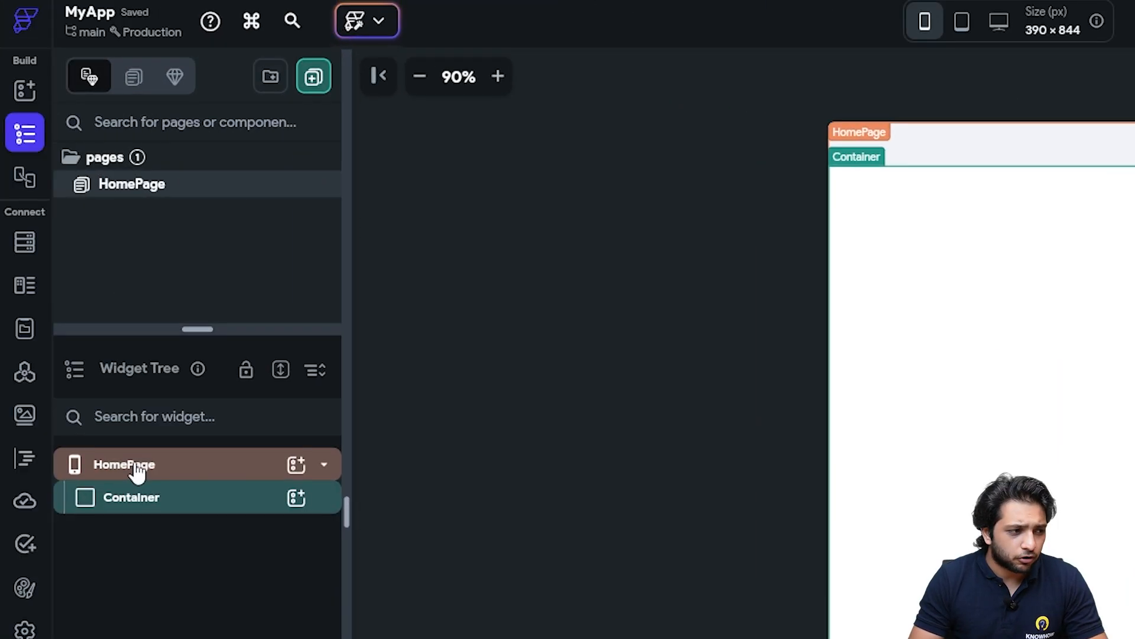
Disable Safe Area on HomePage and set the Container's Fill Color to the Secondary theme colour
left_click(136, 468)
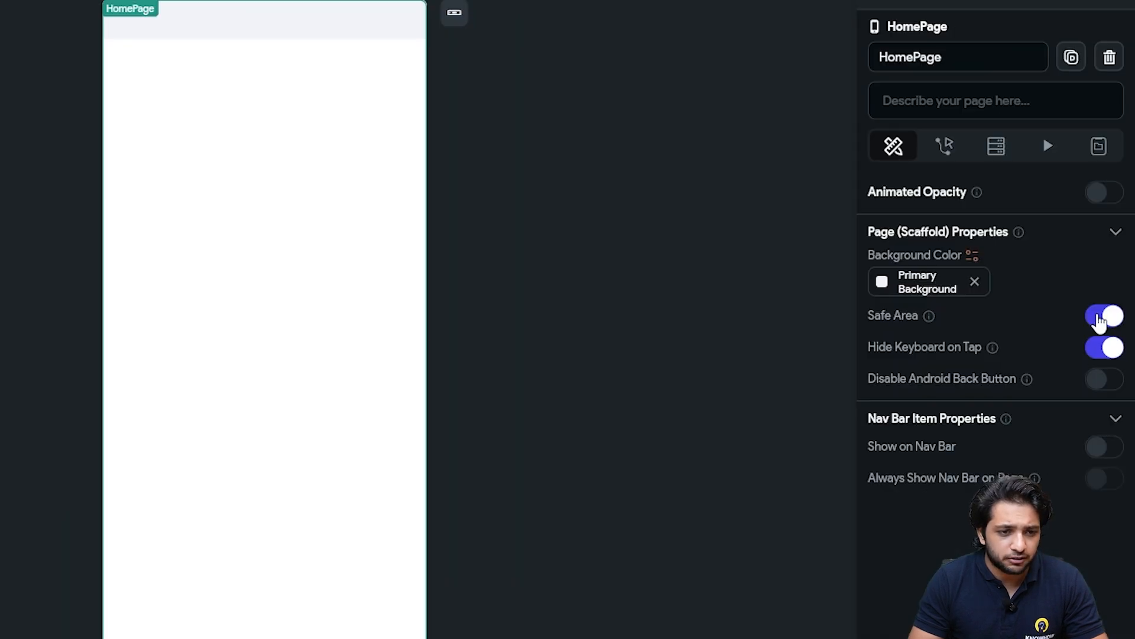
left_click(1099, 322)
left_click(385, 210)
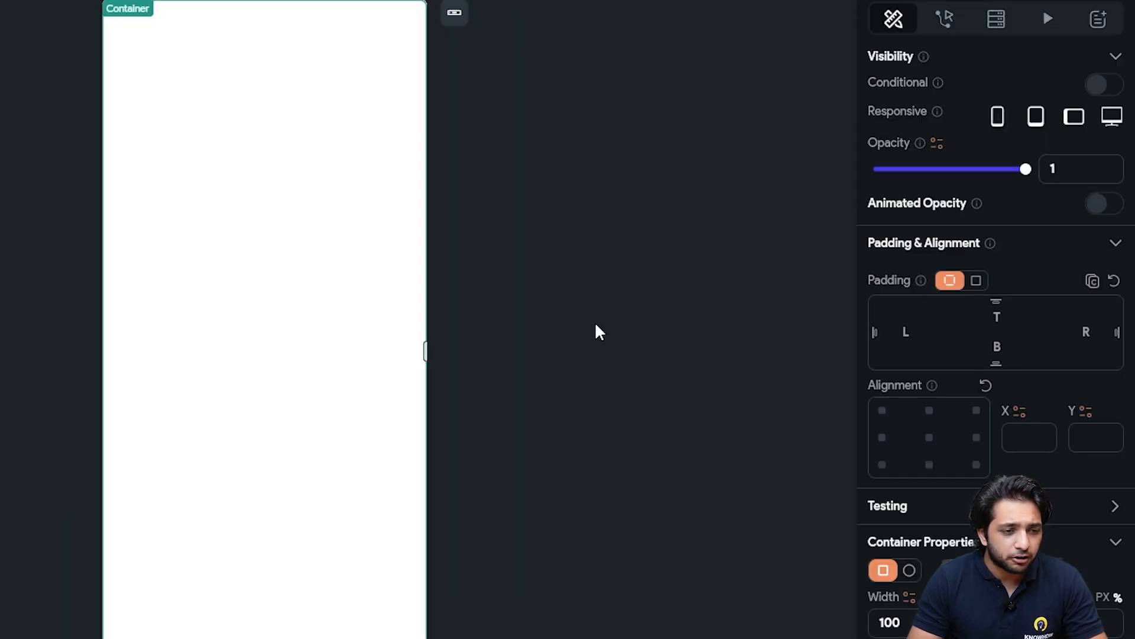
scroll(940, 393, "down", 6)
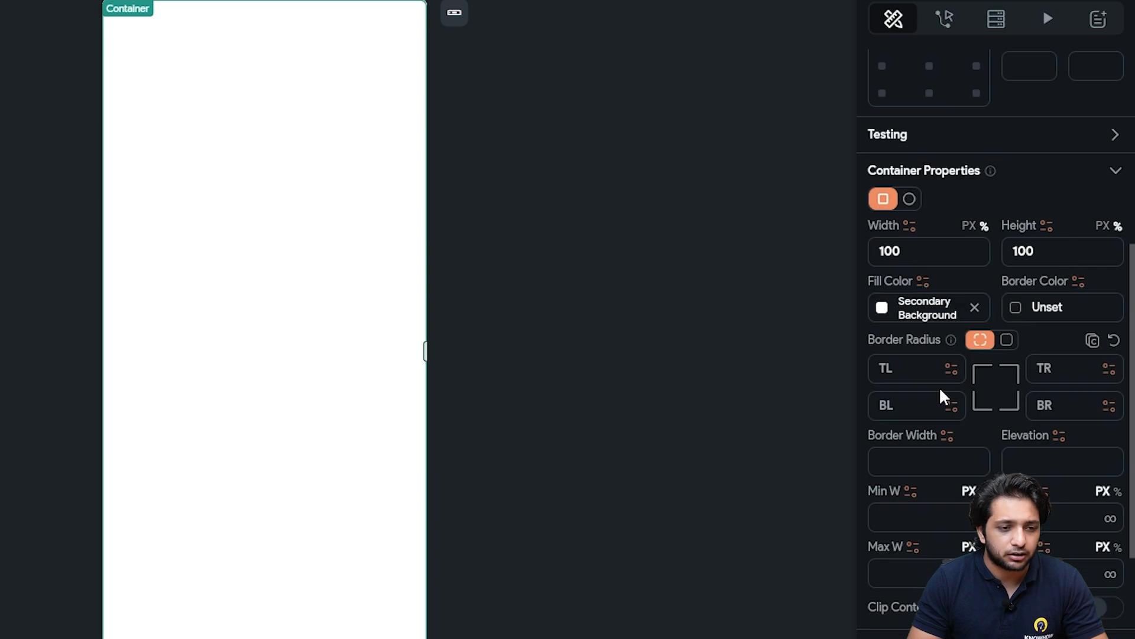
left_click(881, 312)
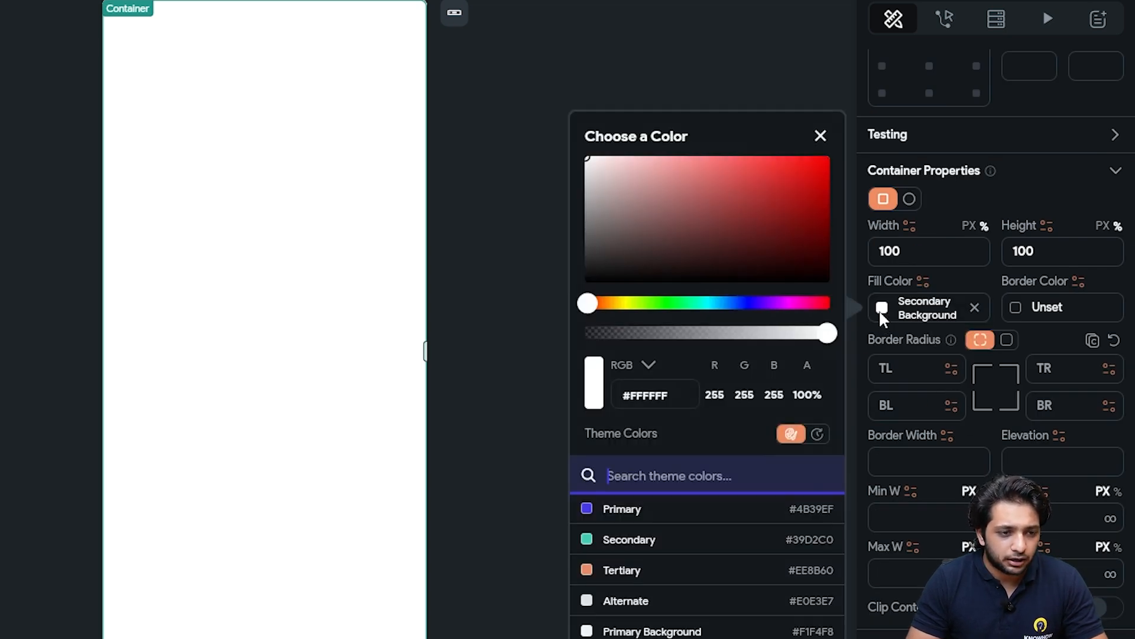
left_click(630, 542)
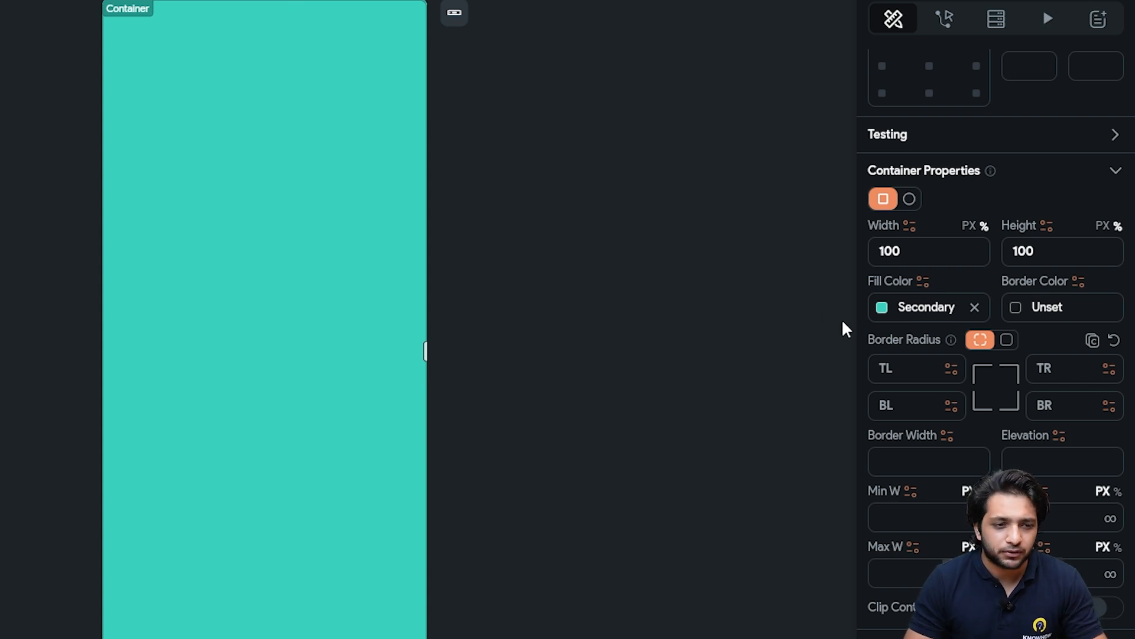
Set a Network background image on the Container using the copied Unsplash night-sky photo URL
scroll(975, 434, "down", 3)
scroll(971, 427, "down", 2)
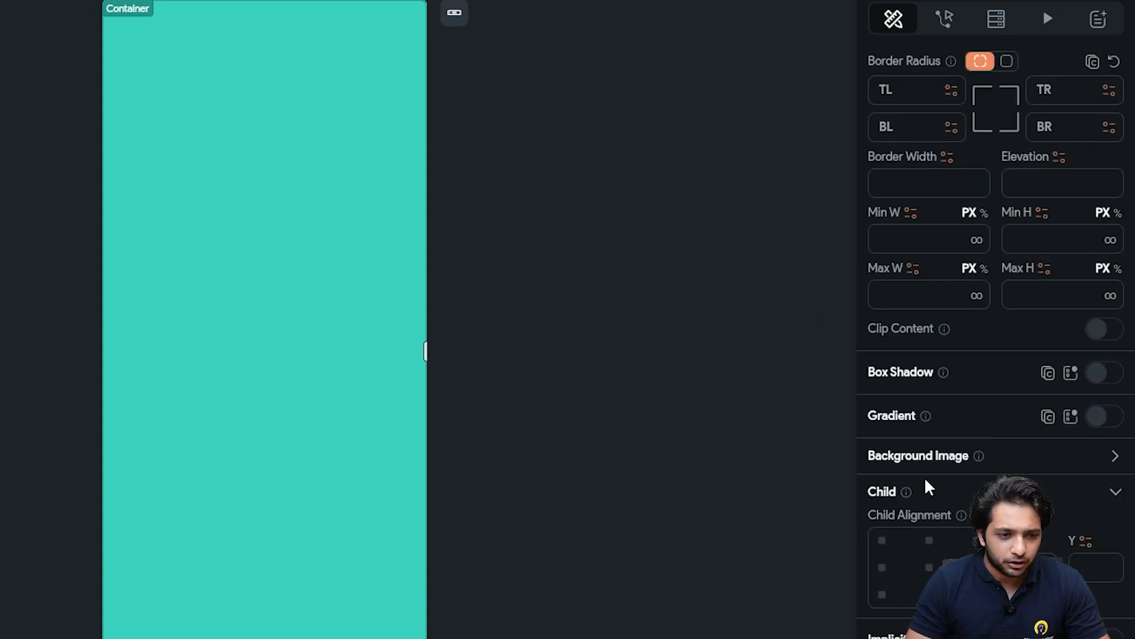
left_click(1113, 457)
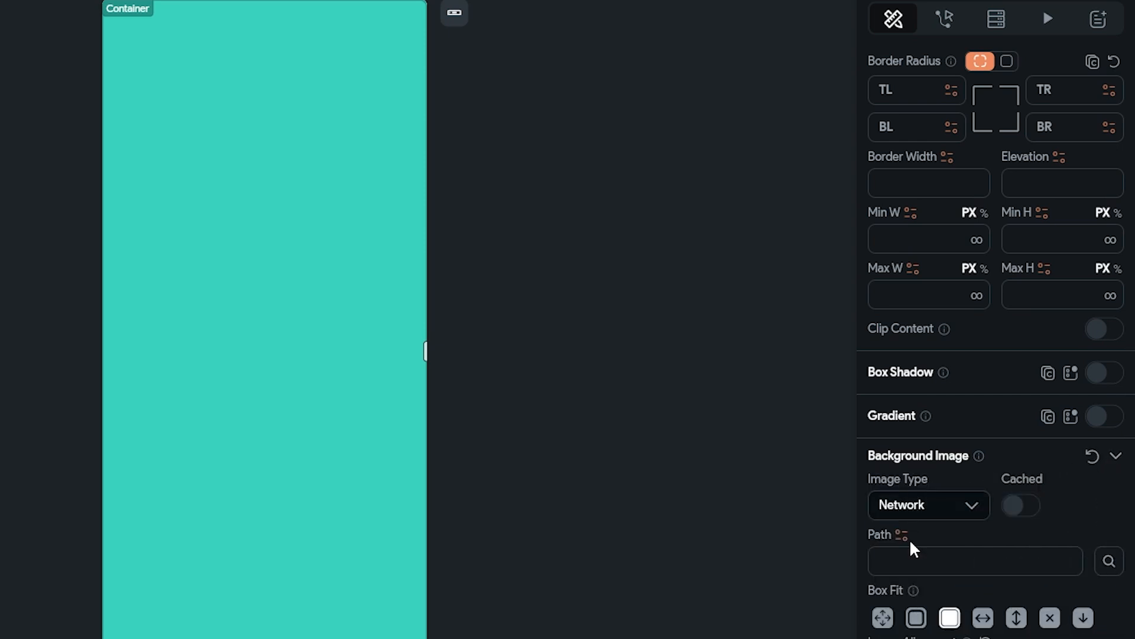
left_click(927, 512)
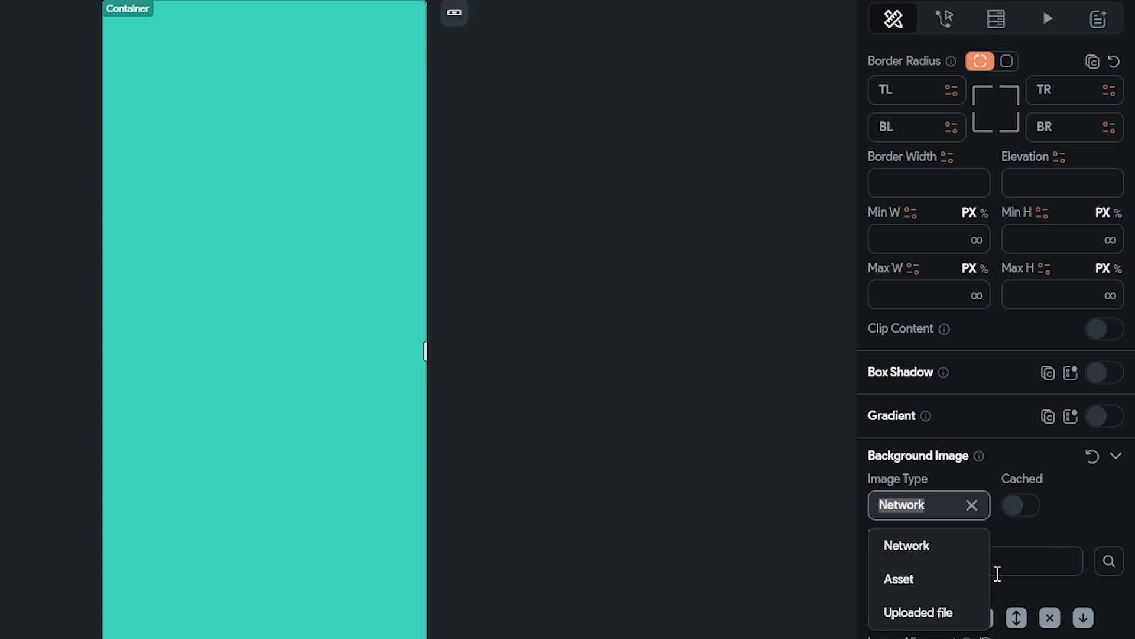
left_click(948, 559)
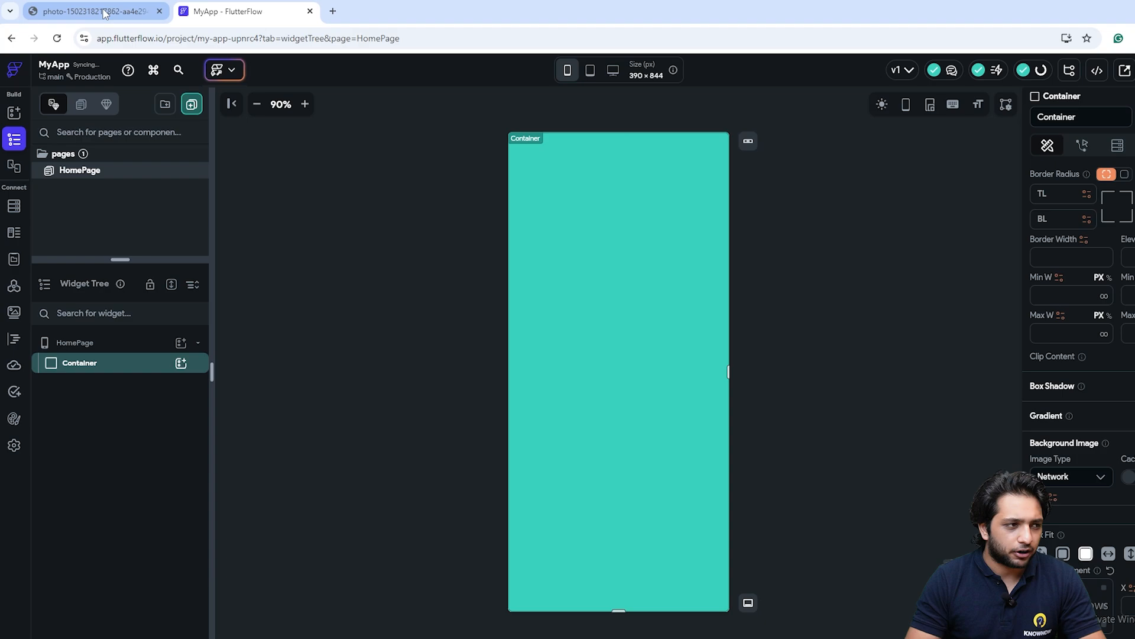
left_click(104, 13)
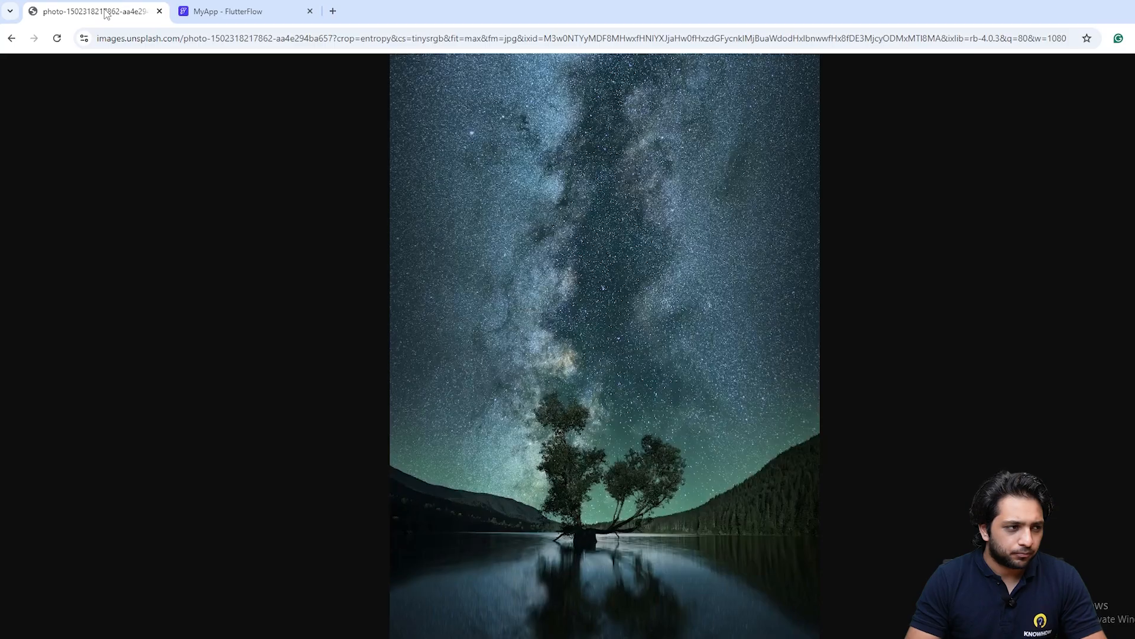
left_click(305, 38)
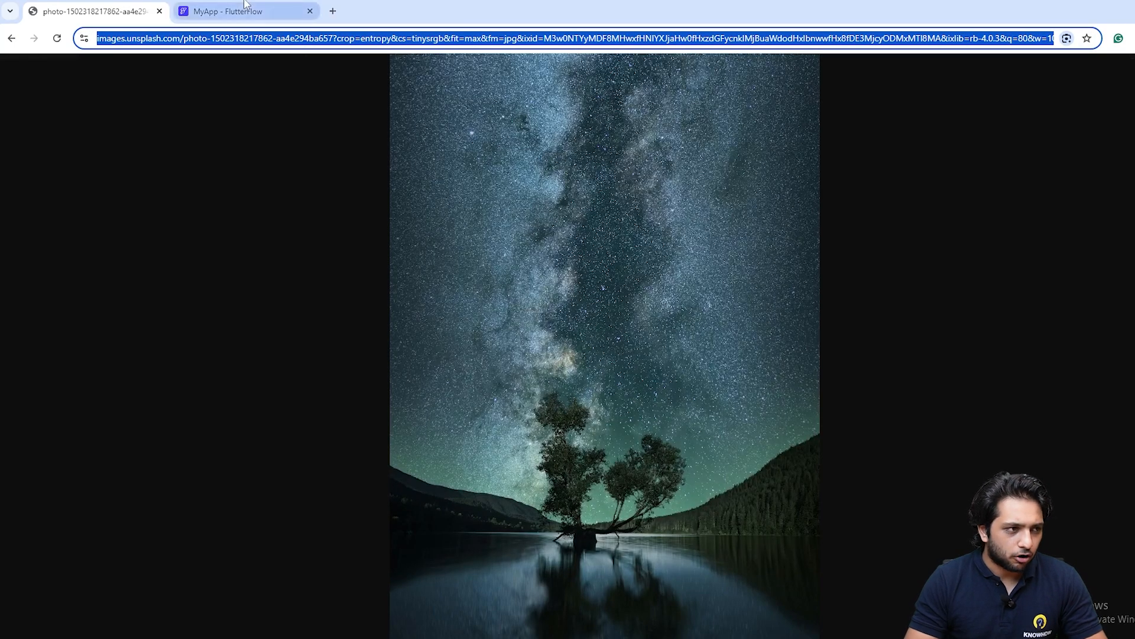
left_click(228, 11)
left_click(756, 316)
key("ctrl+v")
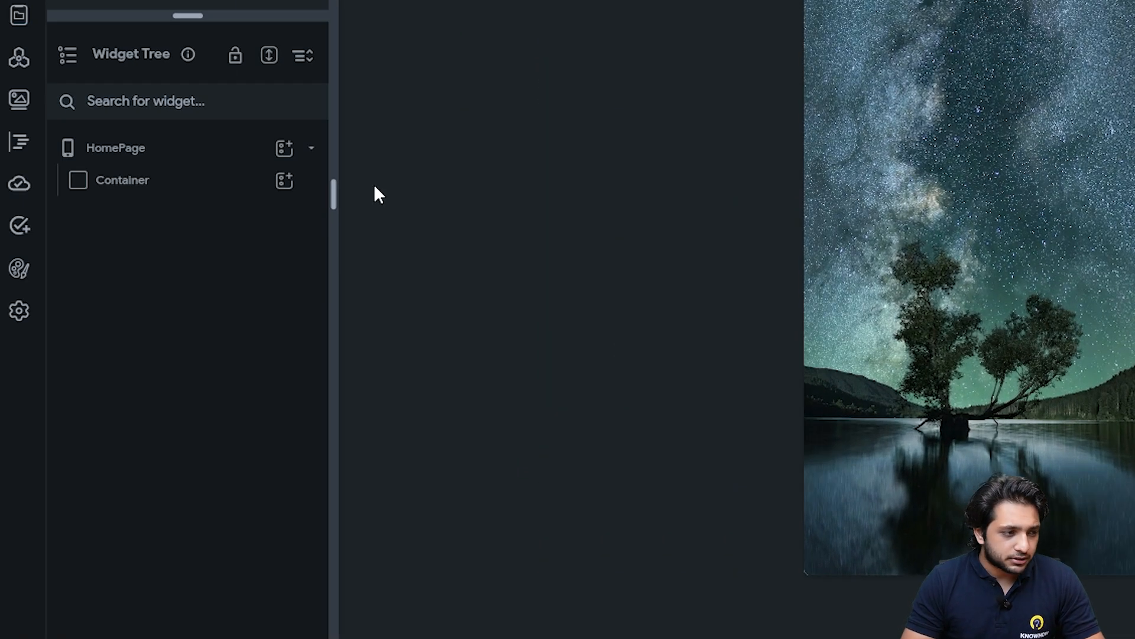
Add a Column as the Container's child
left_click(279, 193)
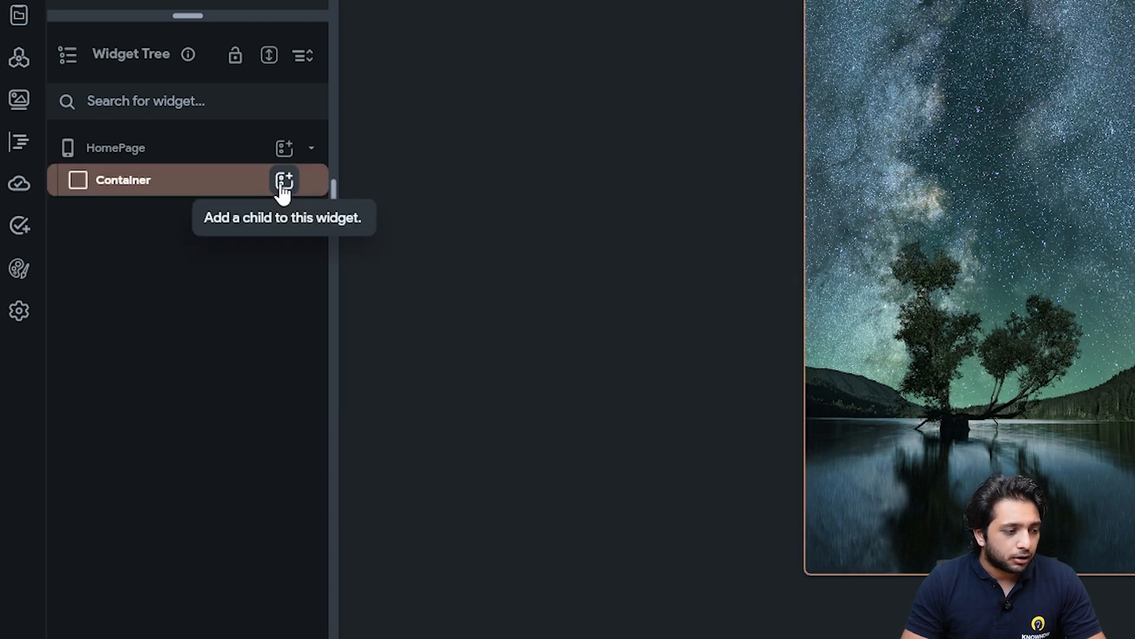
left_click(790, 247)
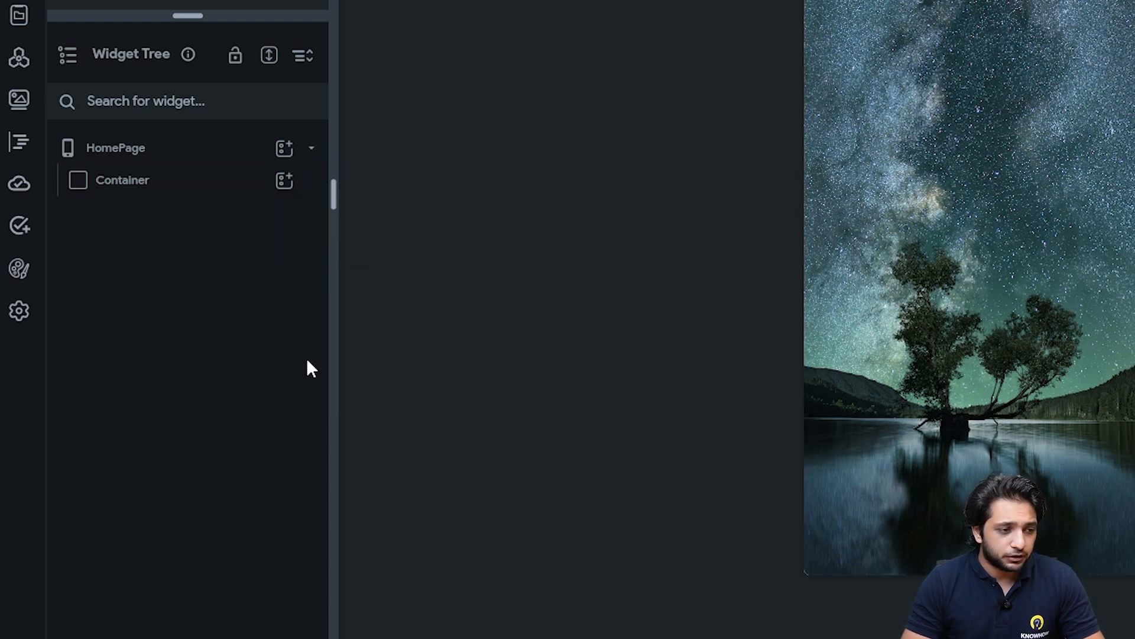
left_click(278, 190)
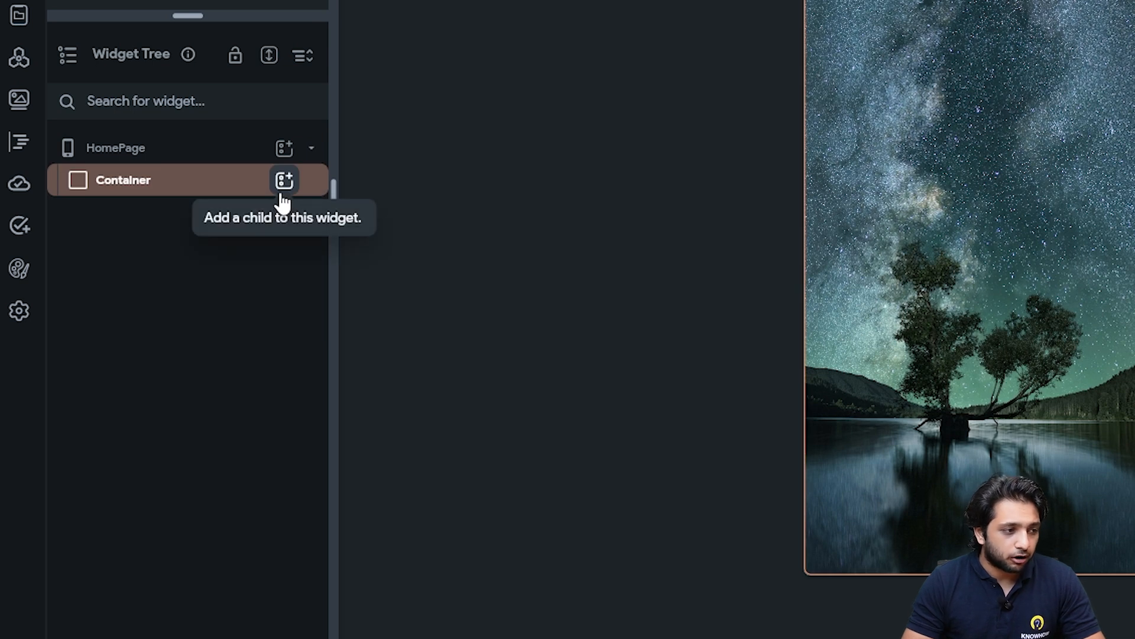
left_click(282, 194)
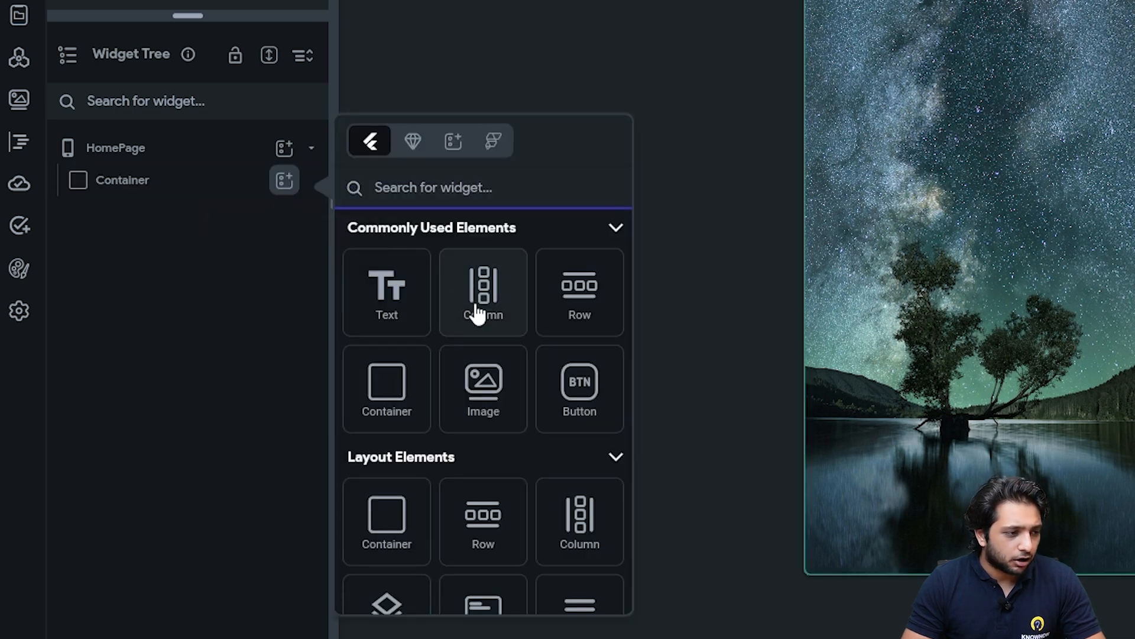
left_click(478, 313)
Add three TextField widgets into the Column
left_click(283, 214)
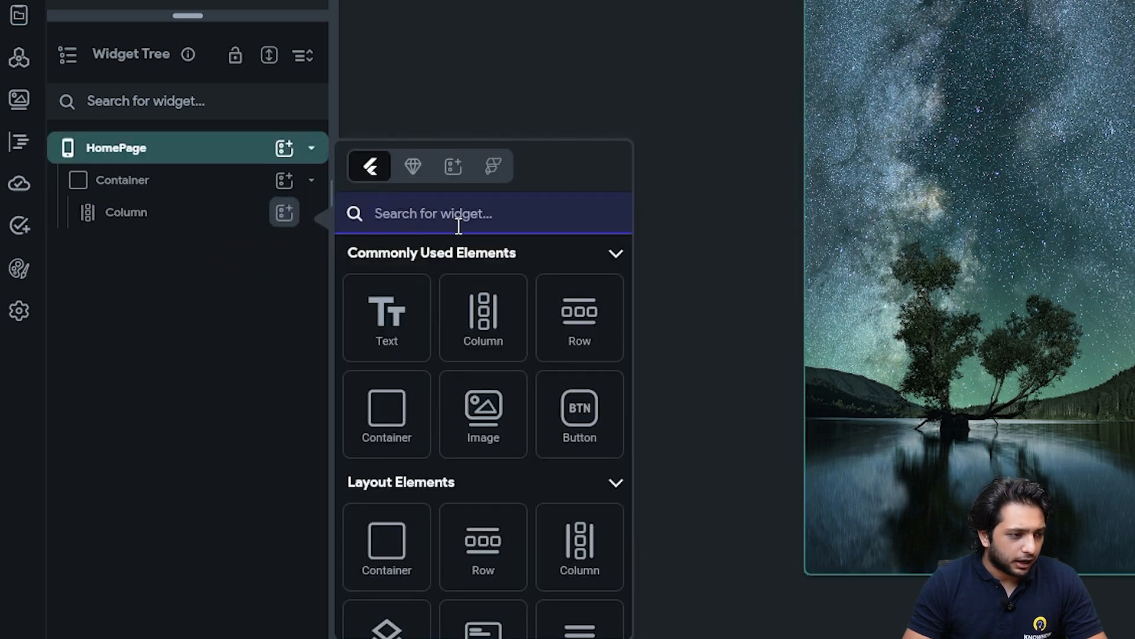
type("Text")
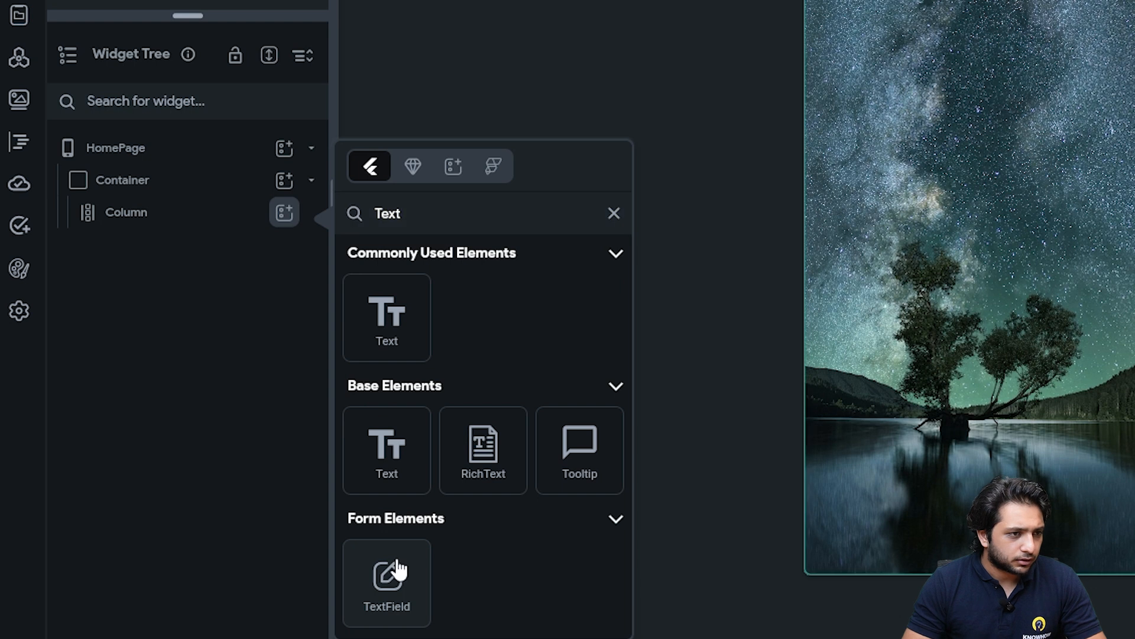
left_click(389, 572)
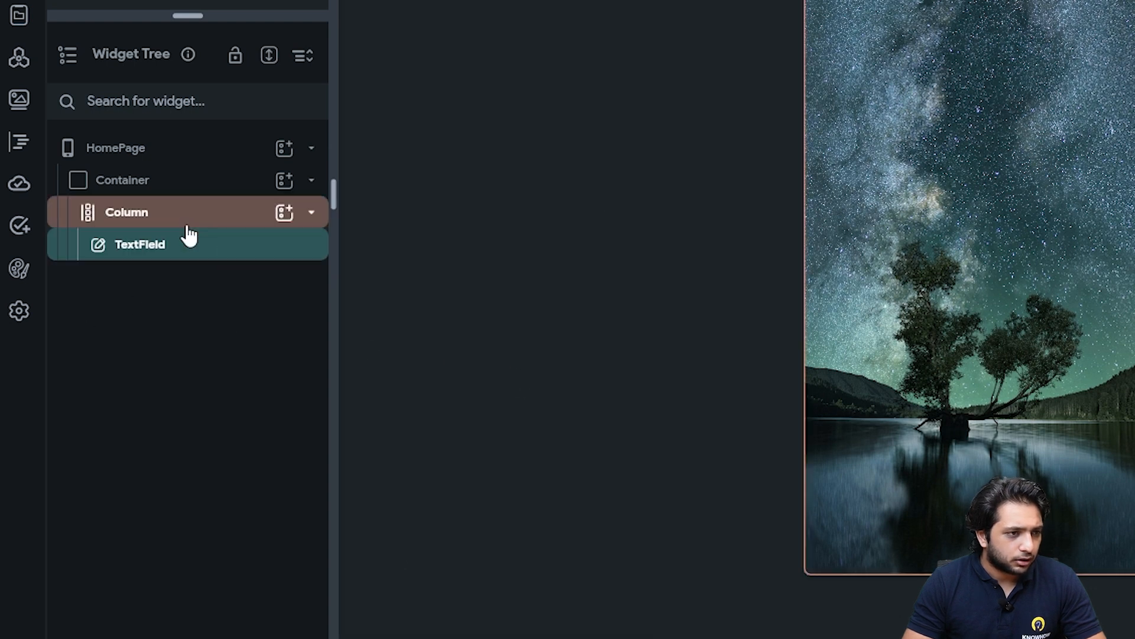
left_click(285, 211)
type("Text")
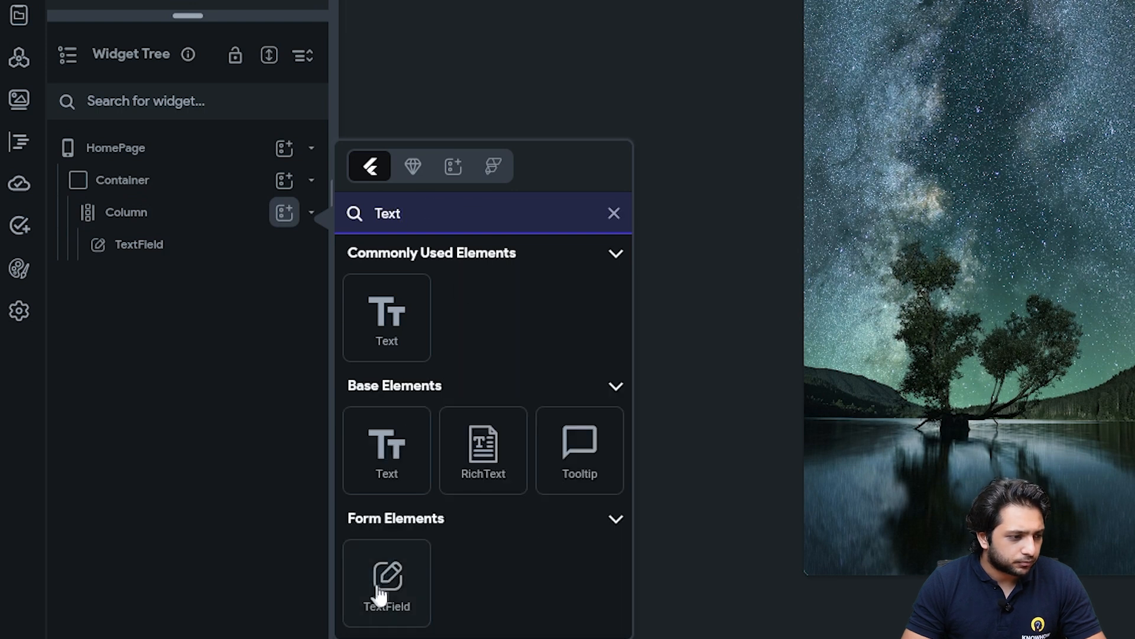
left_click(378, 592)
left_click(284, 211)
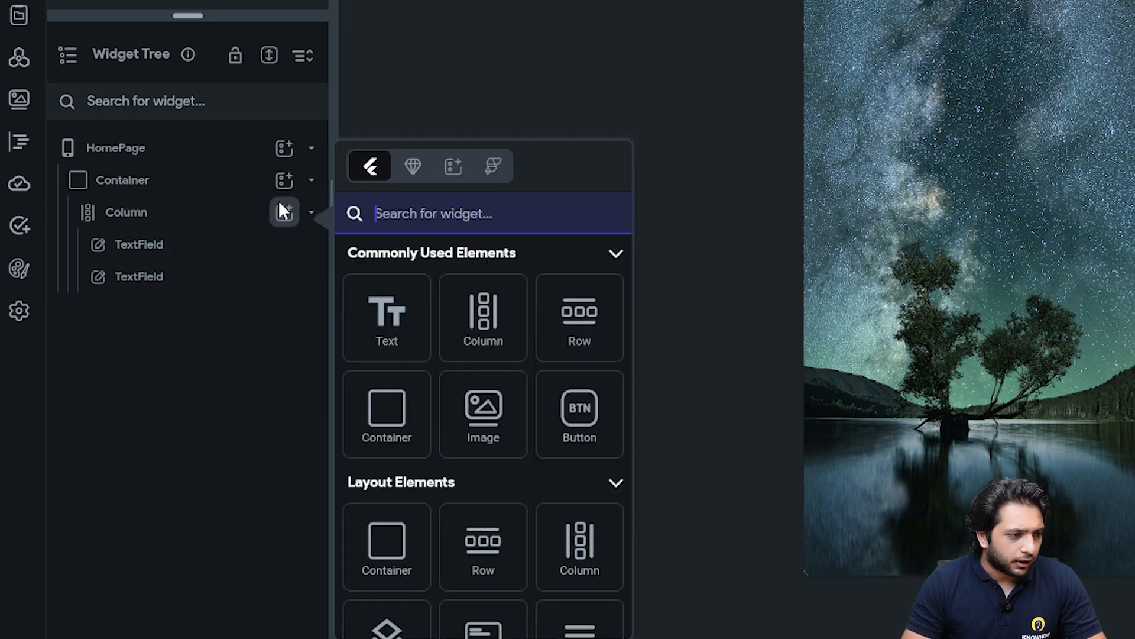
left_click(408, 223)
type("text")
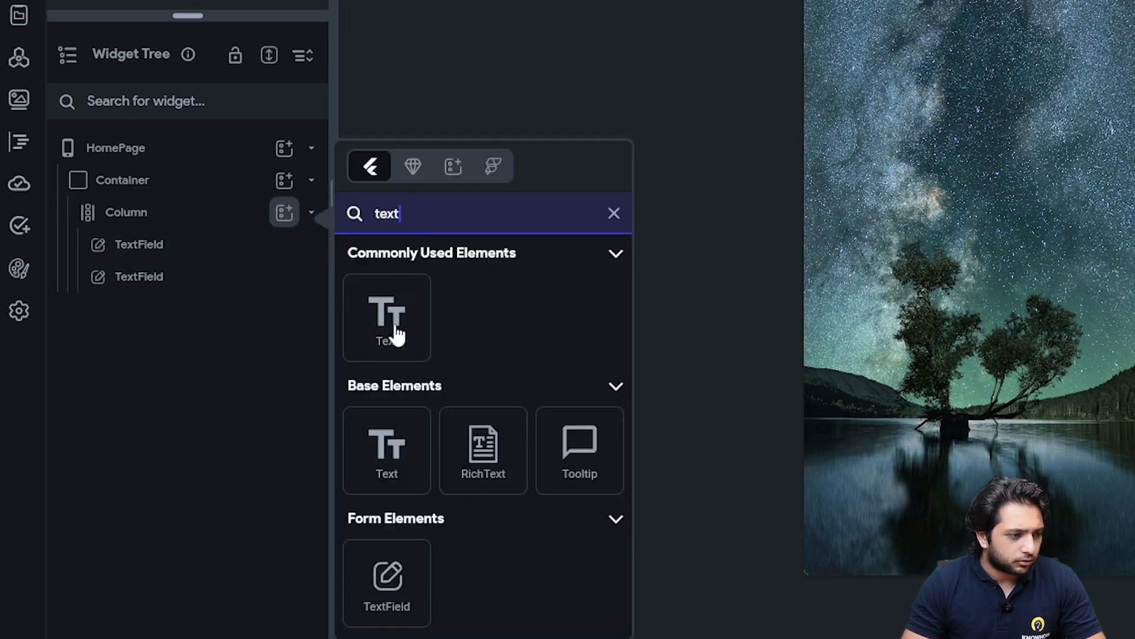
left_click(375, 576)
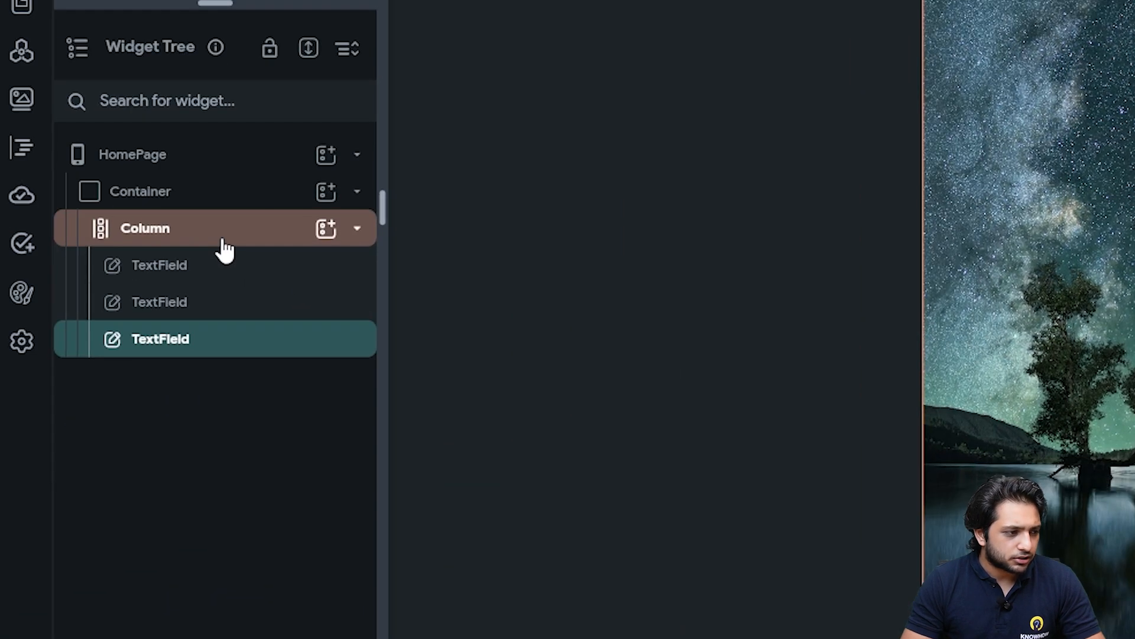
Set the Column's Main Axis Alignment to Center and Items Spacing to 30
left_click(225, 242)
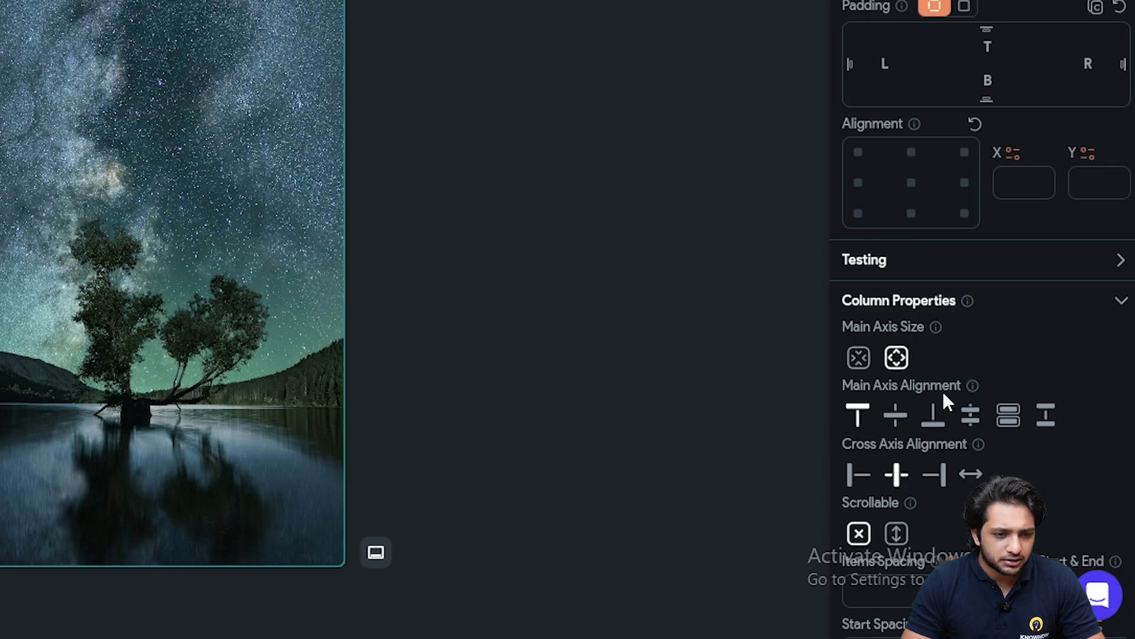
left_click(897, 421)
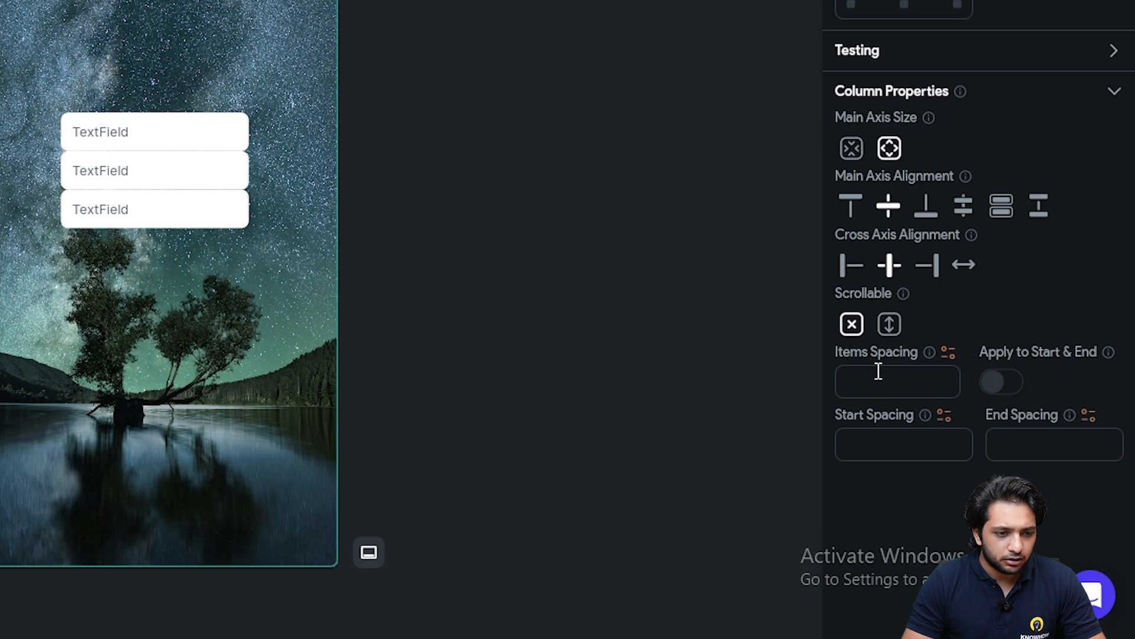
left_click(899, 380)
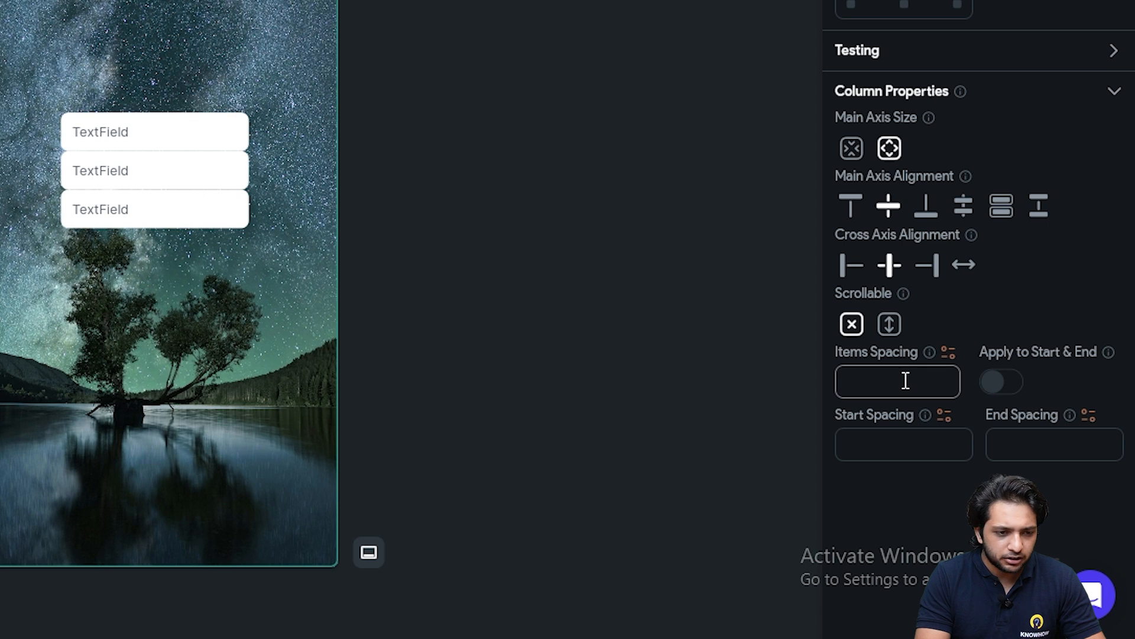
type("30")
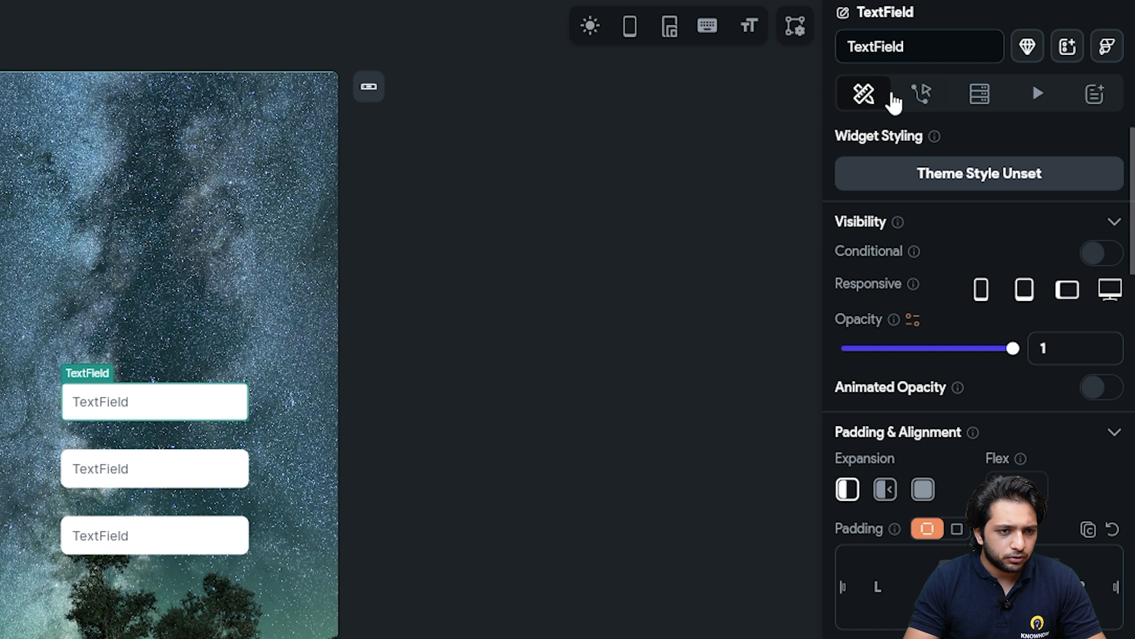
Rename the first TextField to Email and give it an enter-your-email hint
left_click(893, 46)
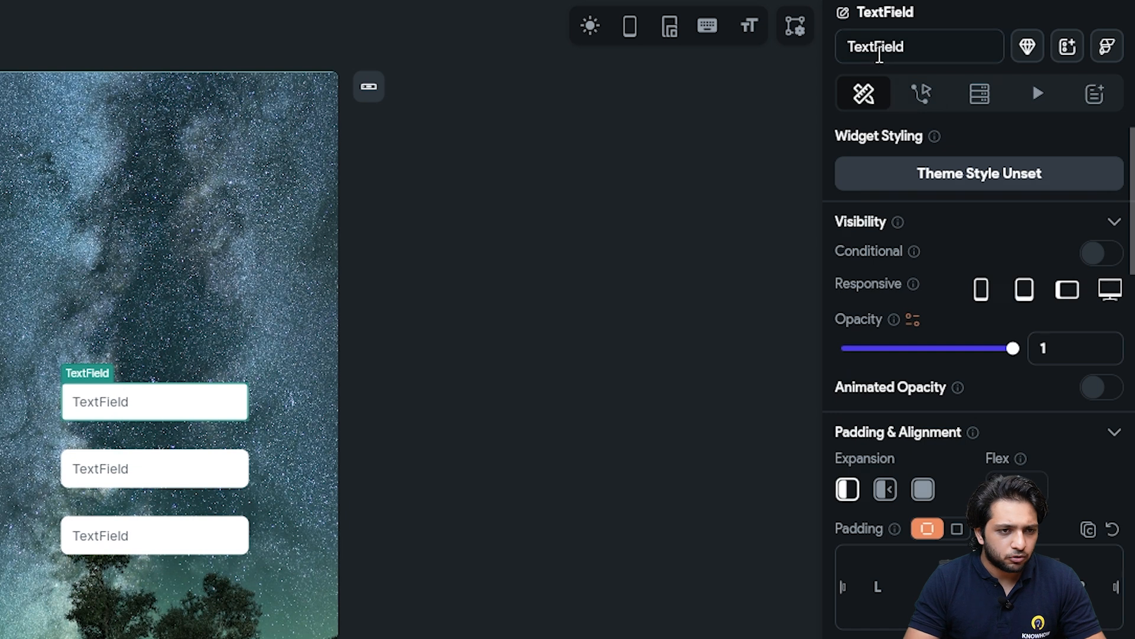
double_click(971, 45)
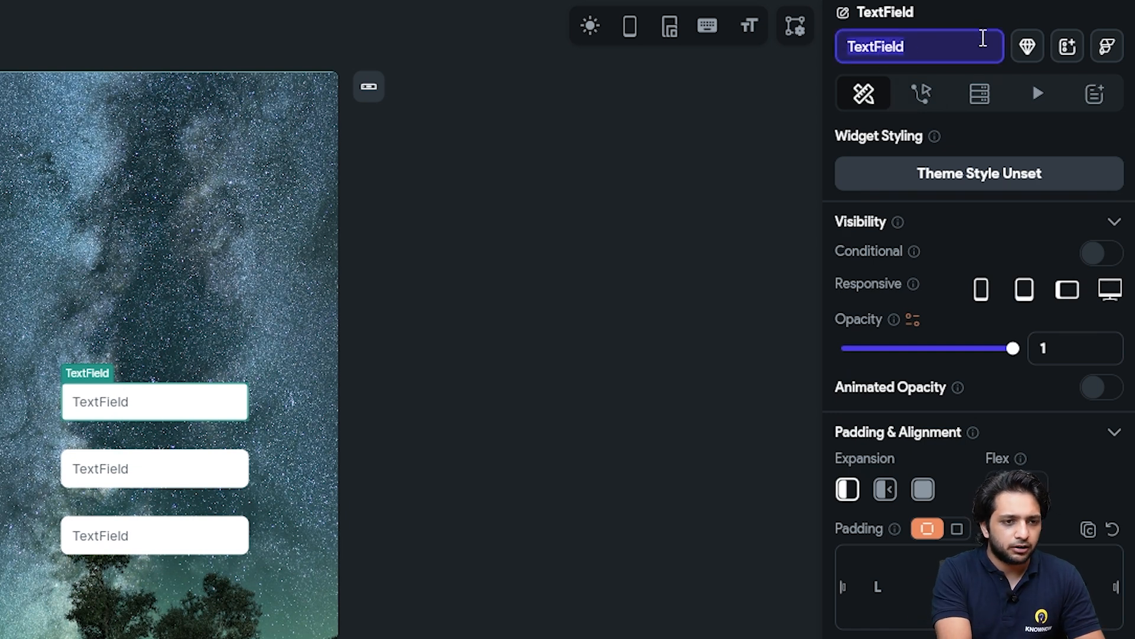
type("Email")
key("Return")
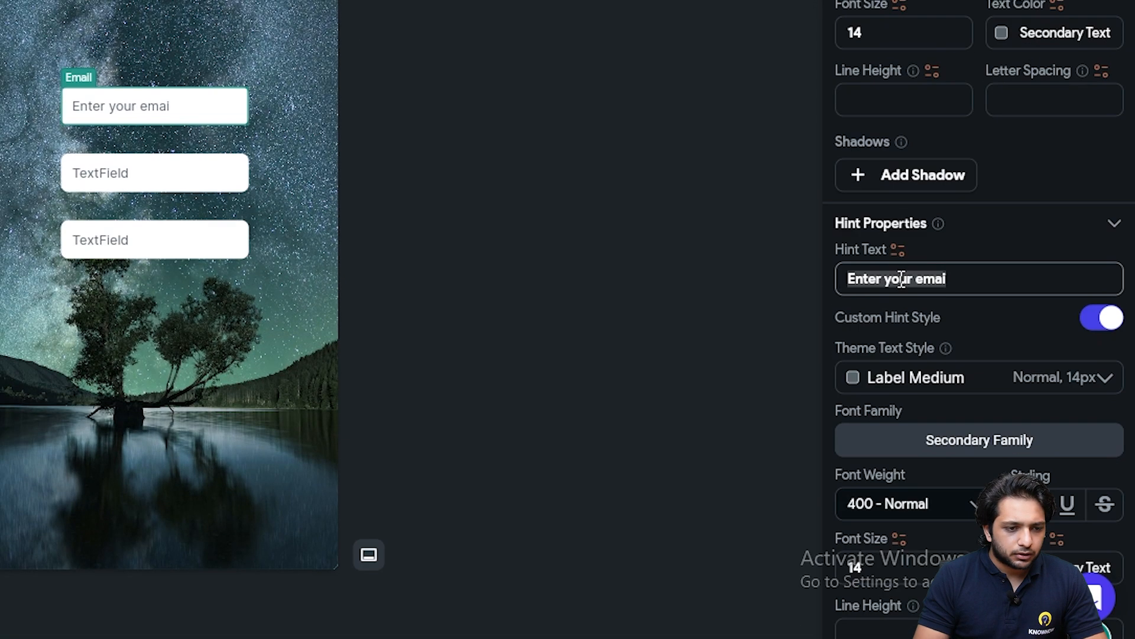
type("Enter your emai")
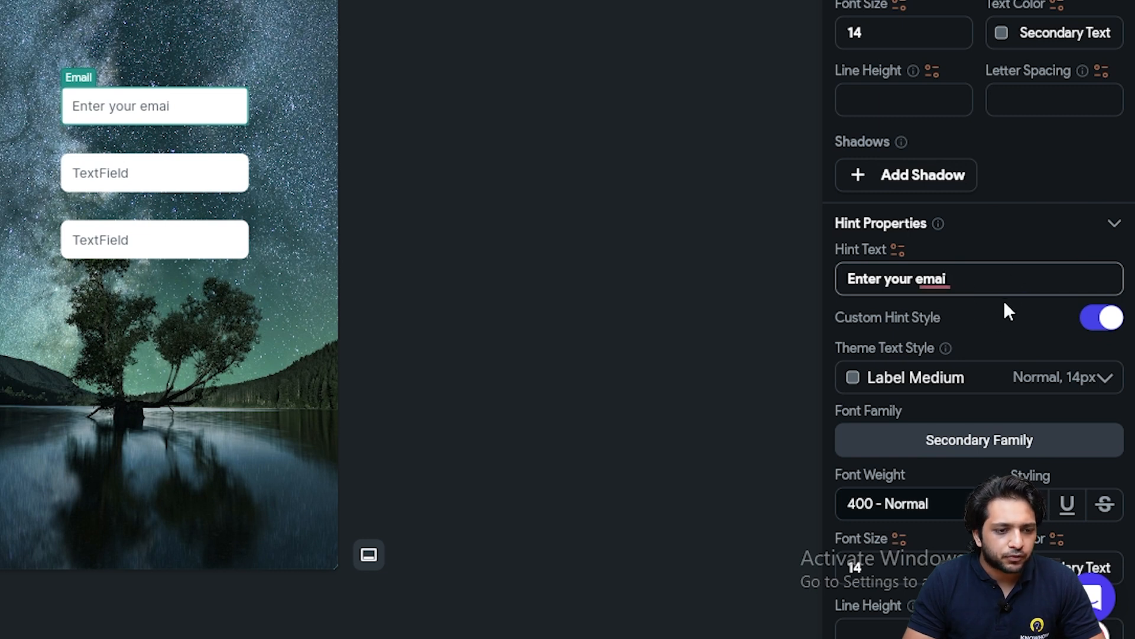
Set the Email field's Border Color to Primary Text and Focus Border Color to Secondary
scroll(1003, 302, "down", 7)
scroll(978, 207, "down", 2)
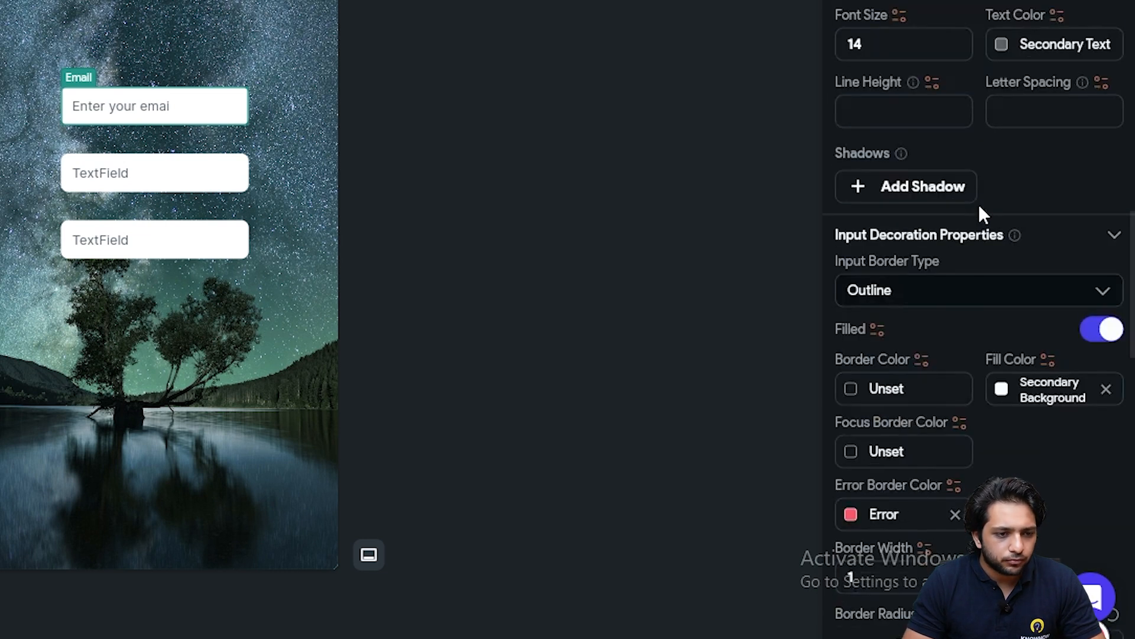
scroll(923, 231, "down", 4)
scroll(926, 128, "down", 2)
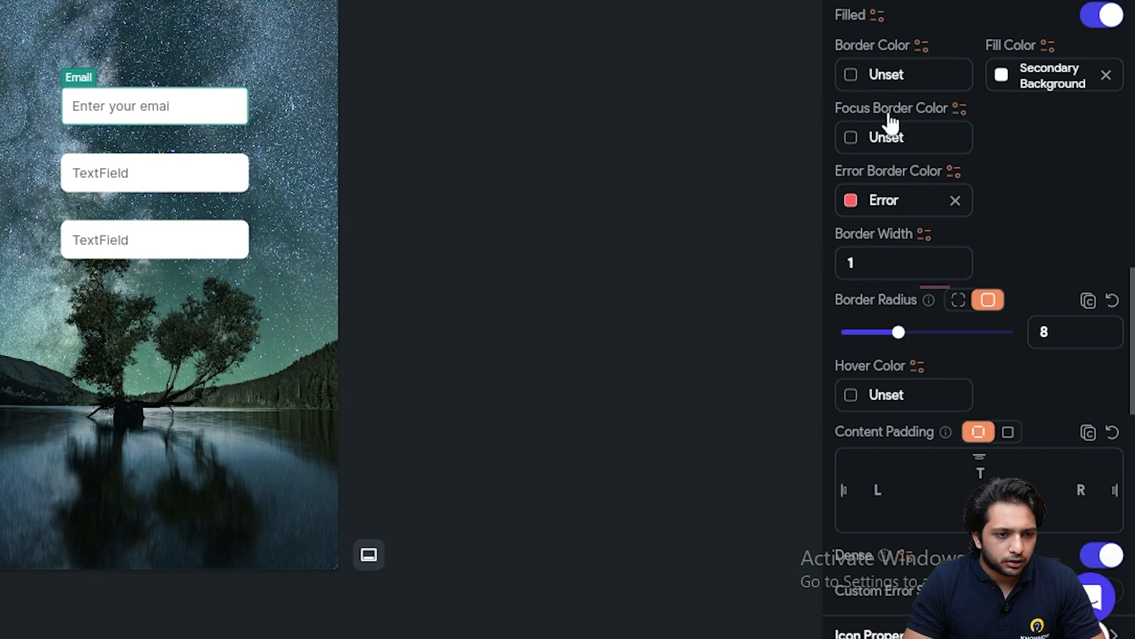
left_click(851, 75)
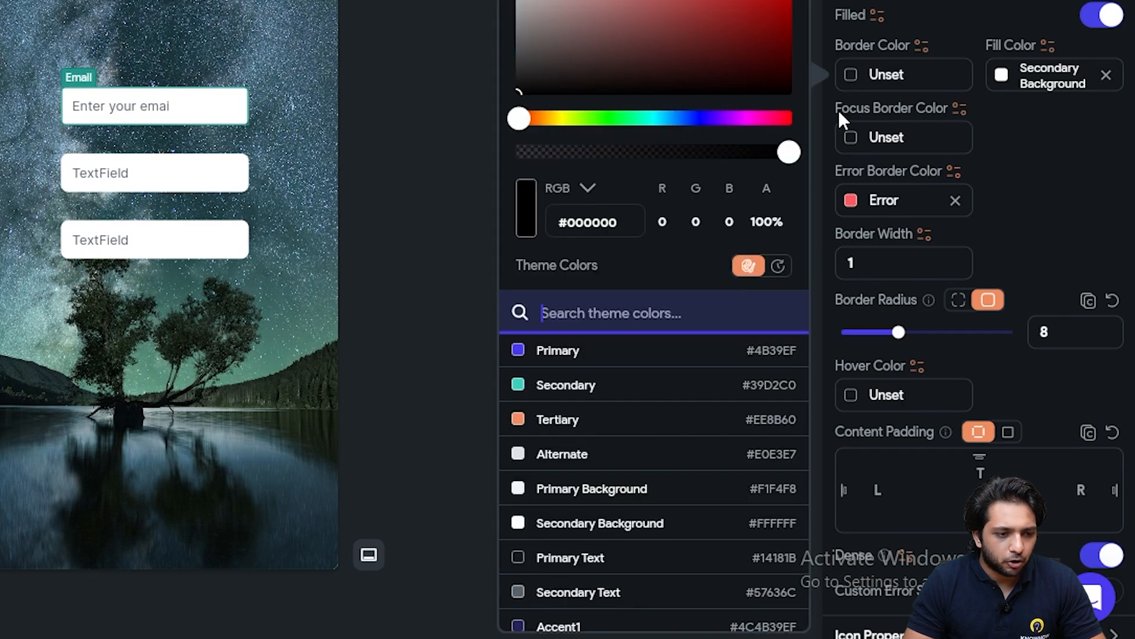
left_click(569, 558)
left_click(1029, 193)
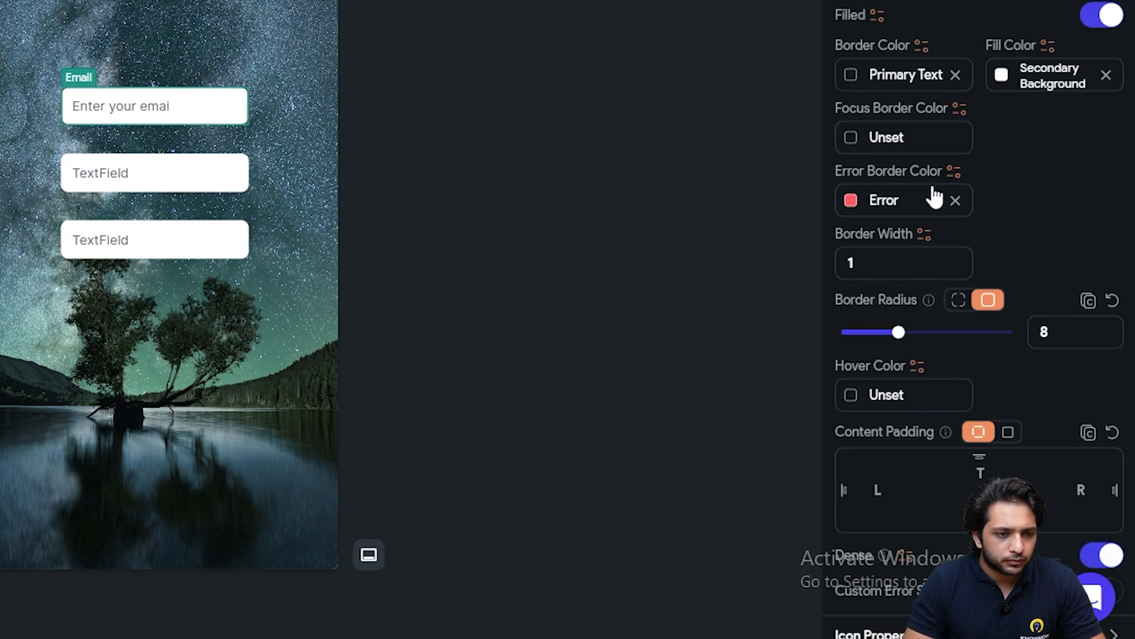
left_click(857, 140)
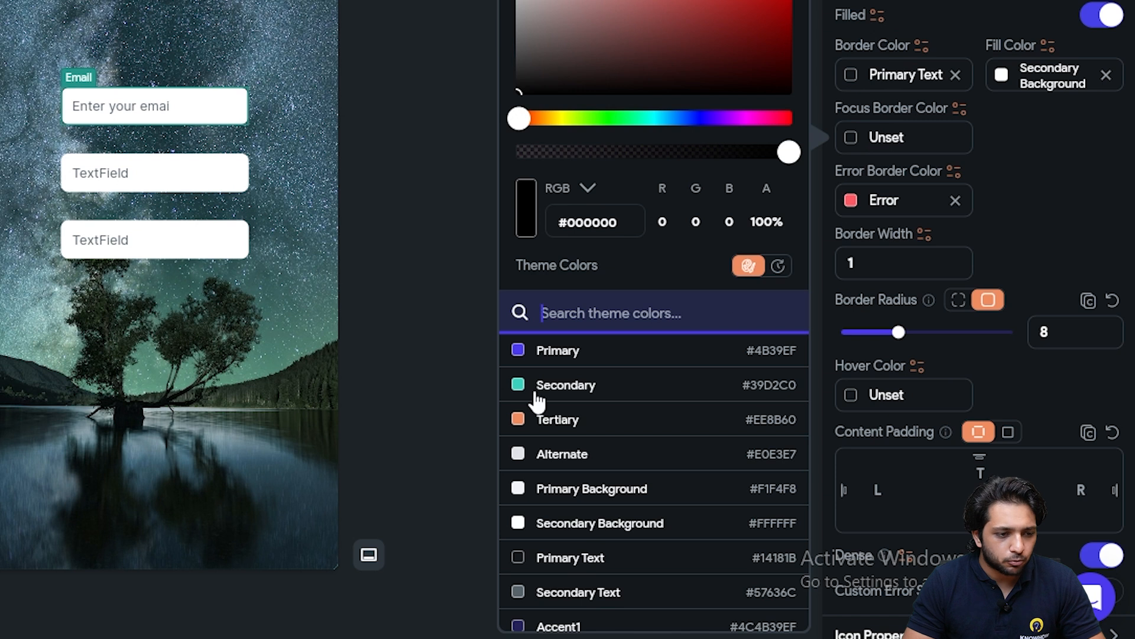
left_click(556, 400)
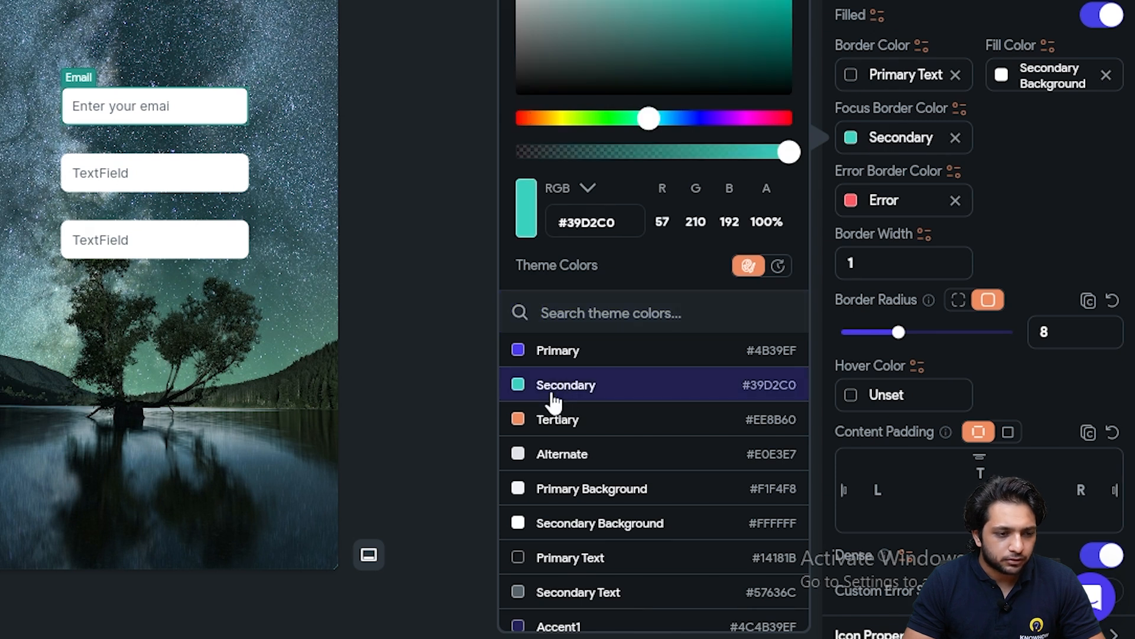
left_click(1074, 221)
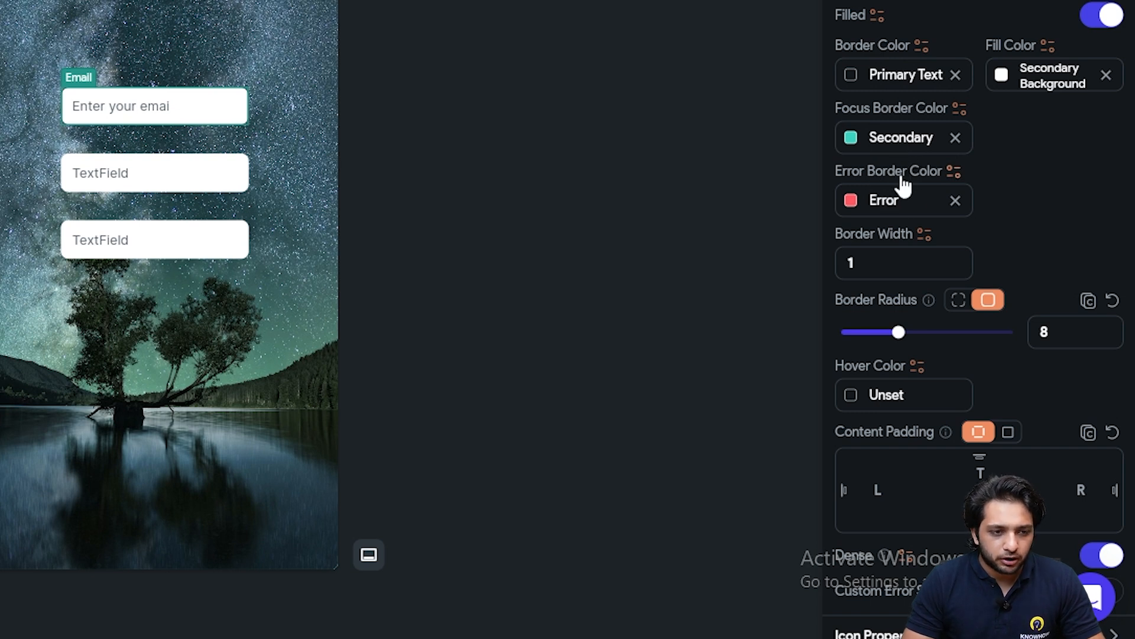
Set the Email field's Border Radius to 20
scroll(918, 135, "down", 2)
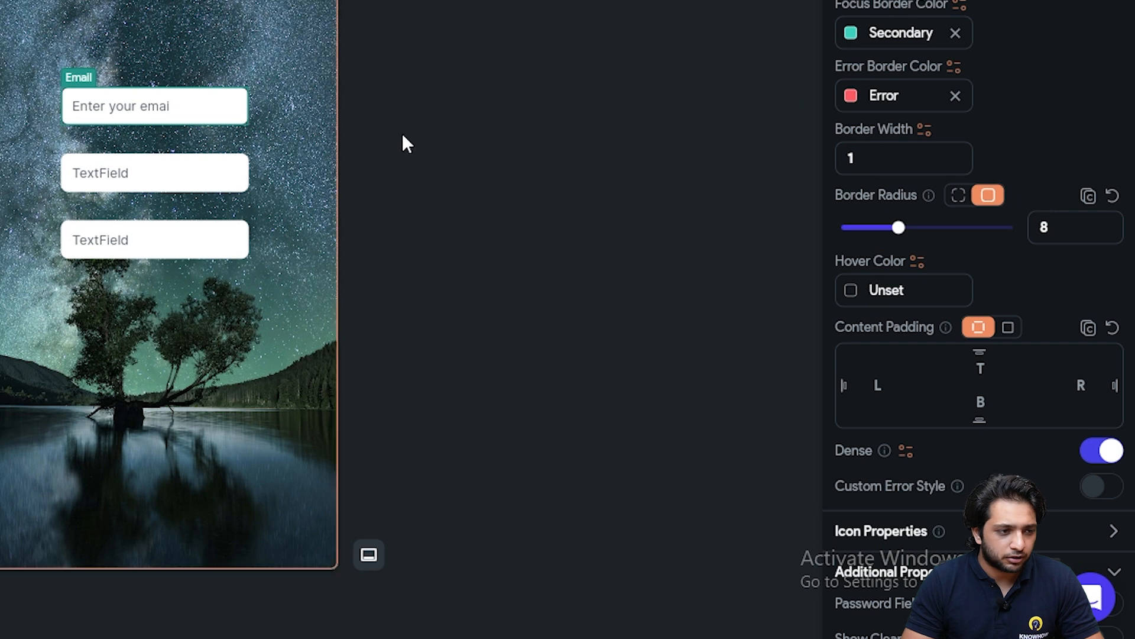
scroll(905, 65, "down", 4)
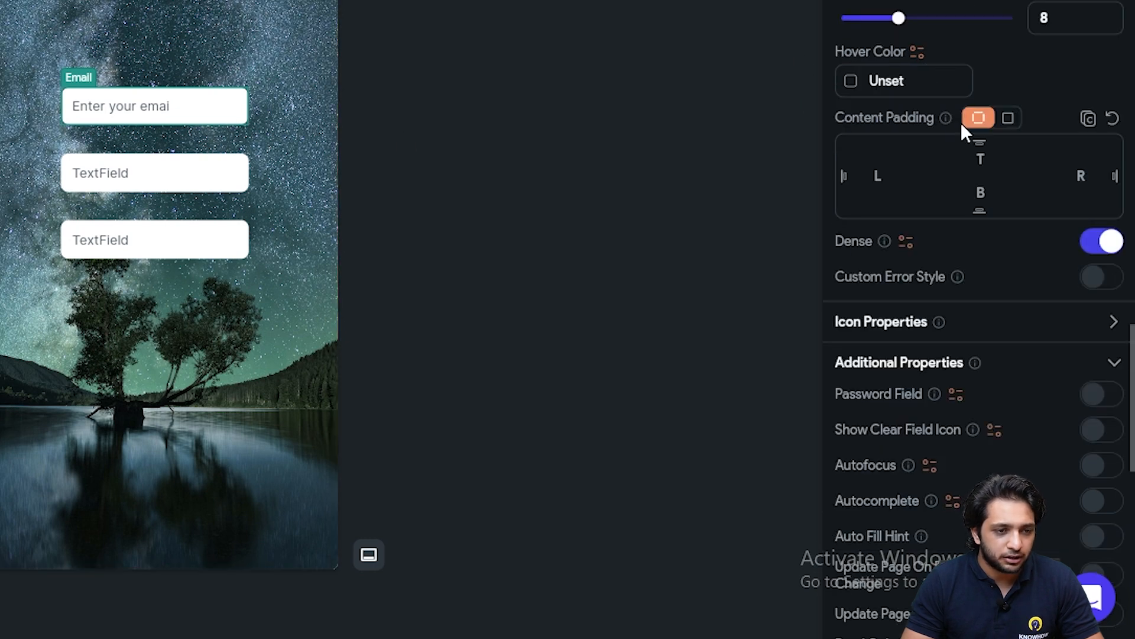
scroll(960, 122, "up", 4)
scroll(924, 51, "down", 2)
double_click(1038, 126)
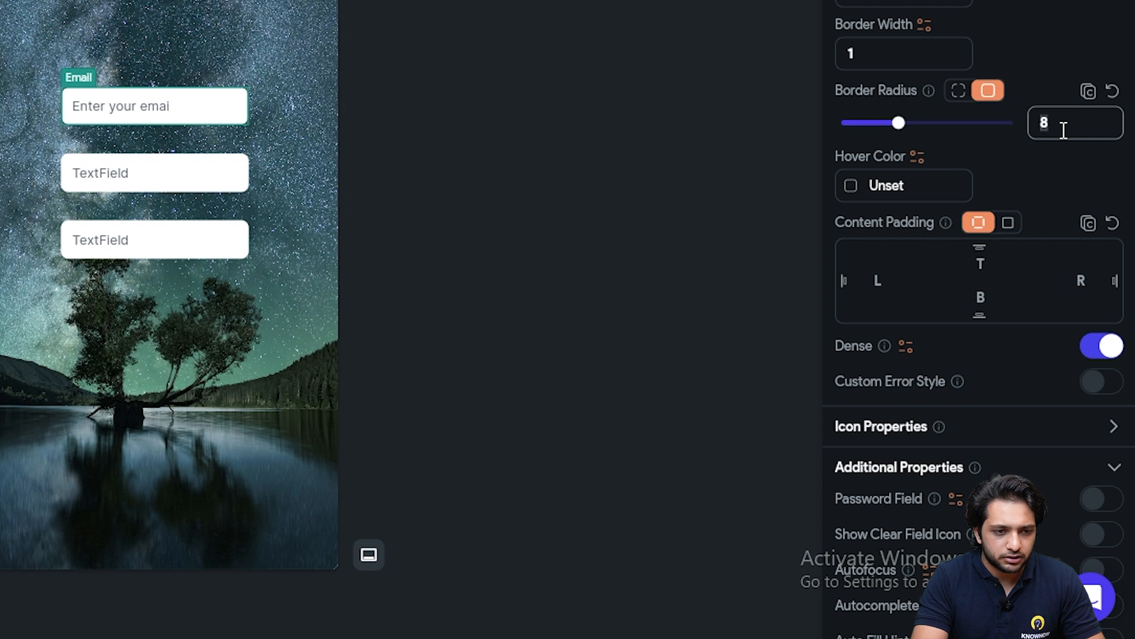
type("20")
left_click(266, 190)
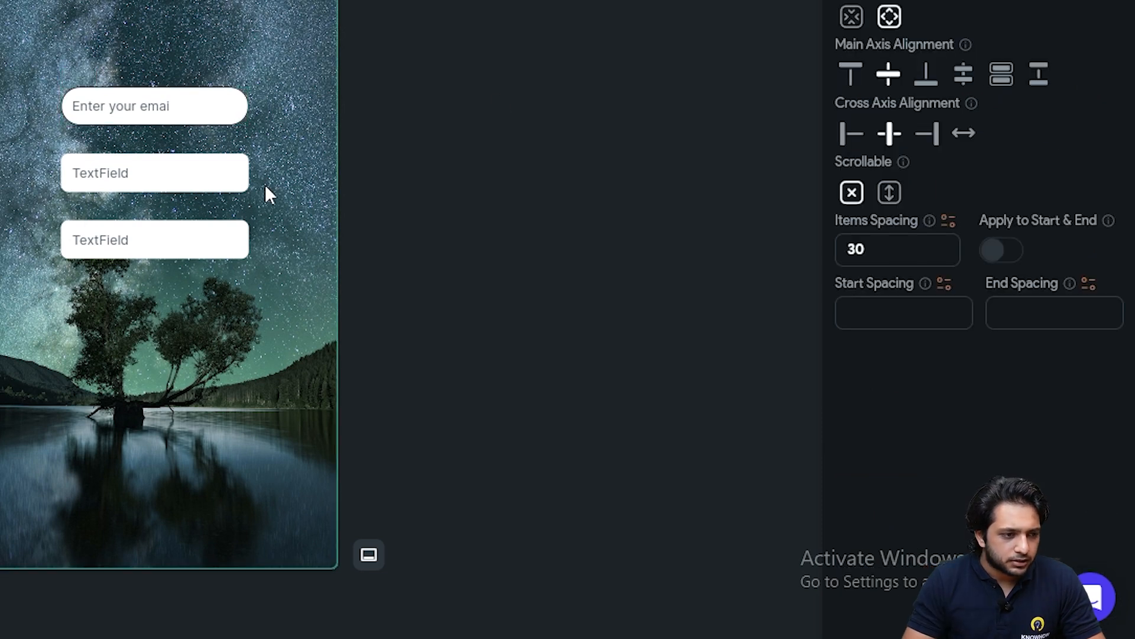
left_click(165, 172)
Rename the second TextField to Paword with hint text 'Enter your password'
double_click(861, 58)
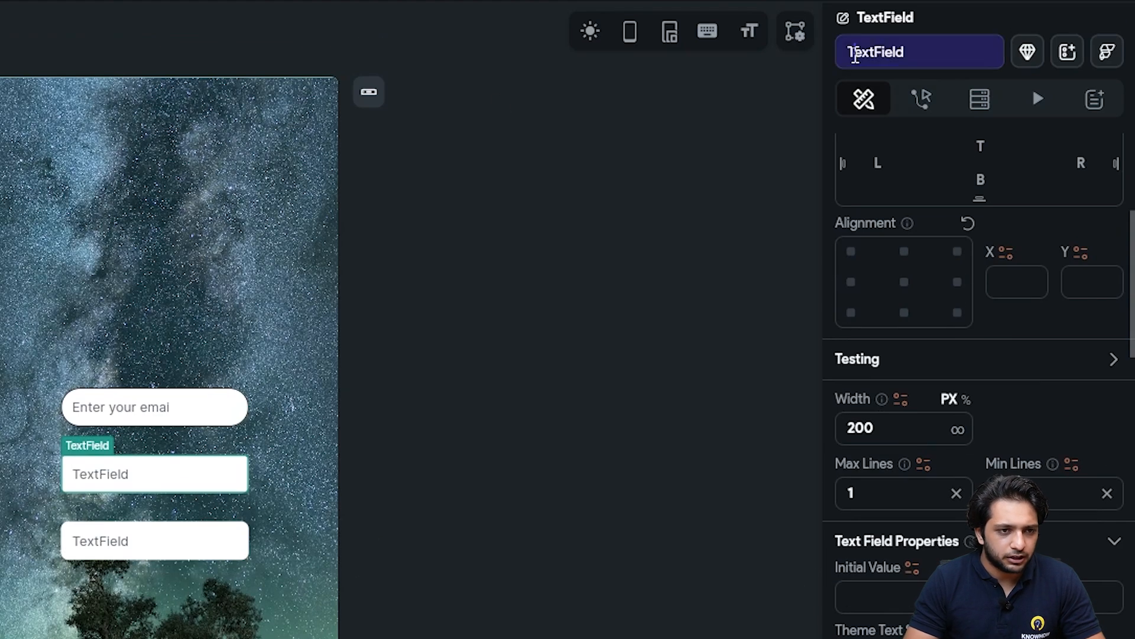
type("Paword")
key("Return")
scroll(931, 342, "down", 10)
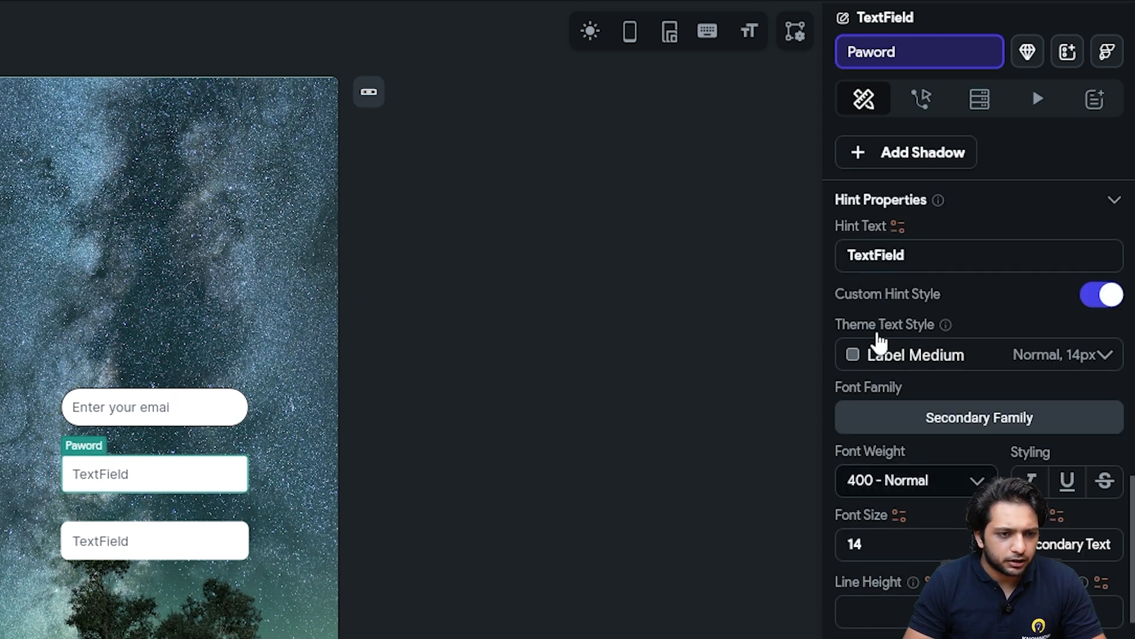
double_click(885, 256)
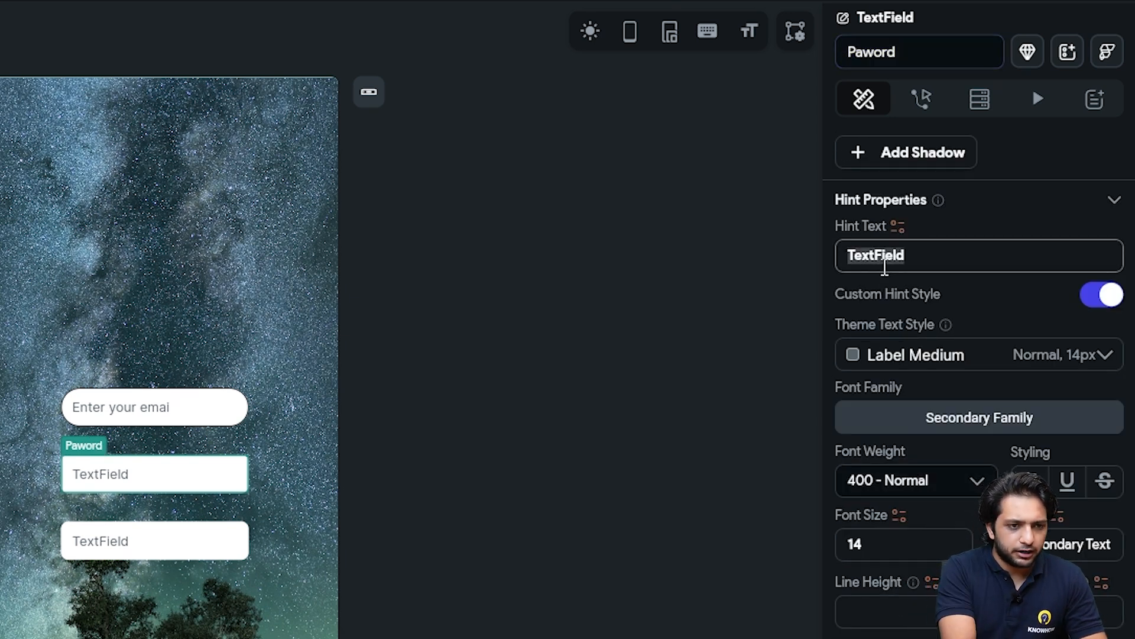
type("Enter your")
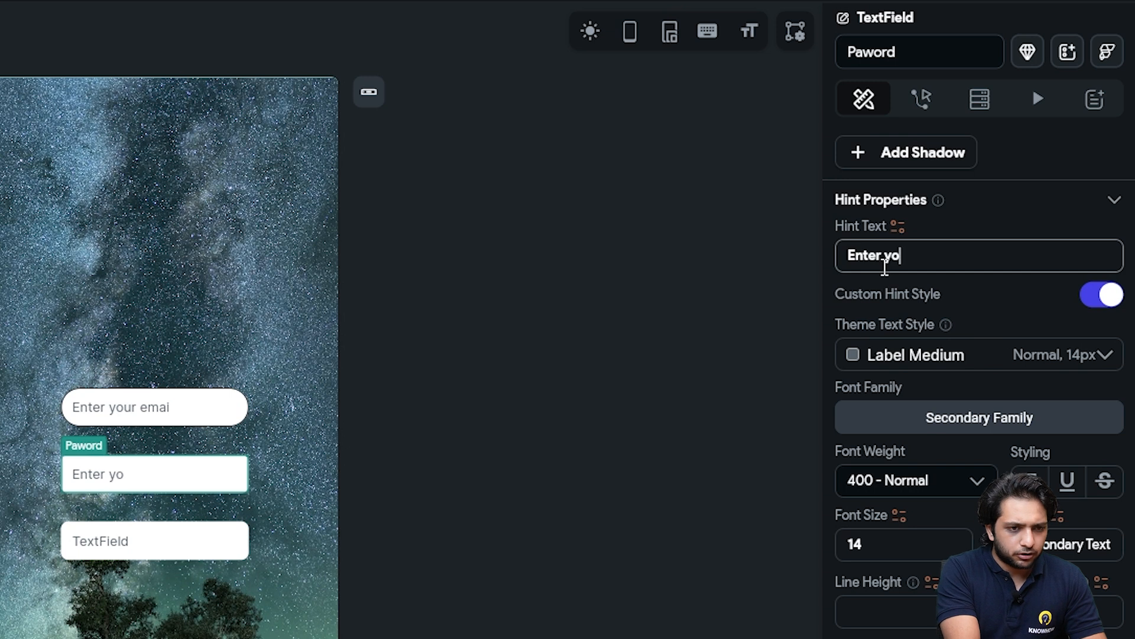
type(" password")
Give the Paword field a Primary Text border and a Secondary focus border
scroll(946, 355, "down", 7)
left_click(887, 469)
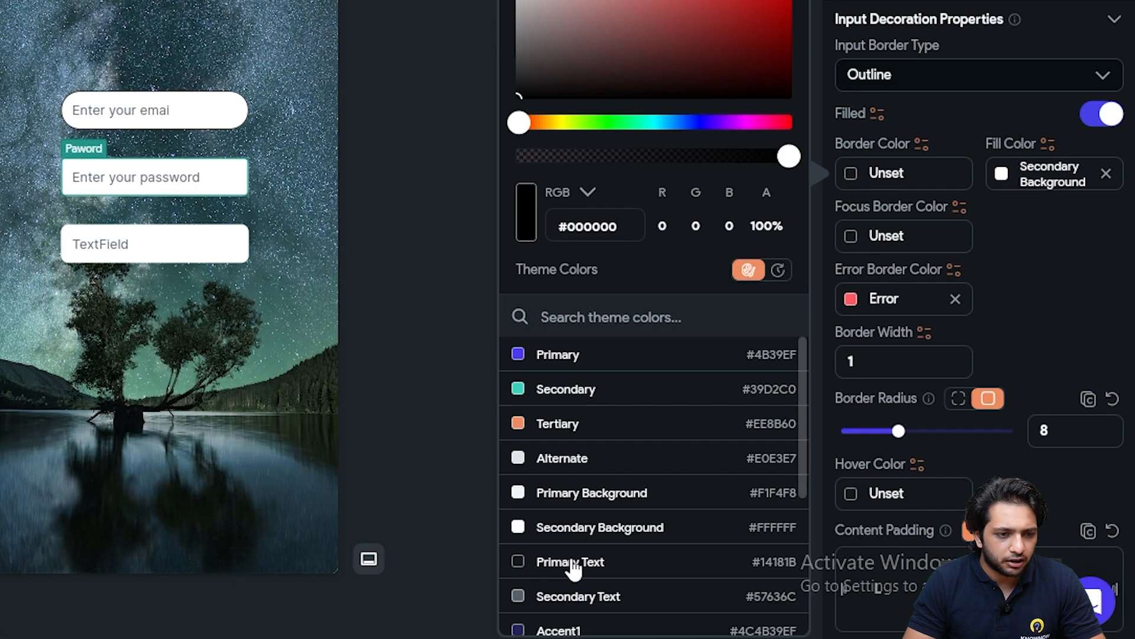
left_click(570, 621)
left_click(846, 300)
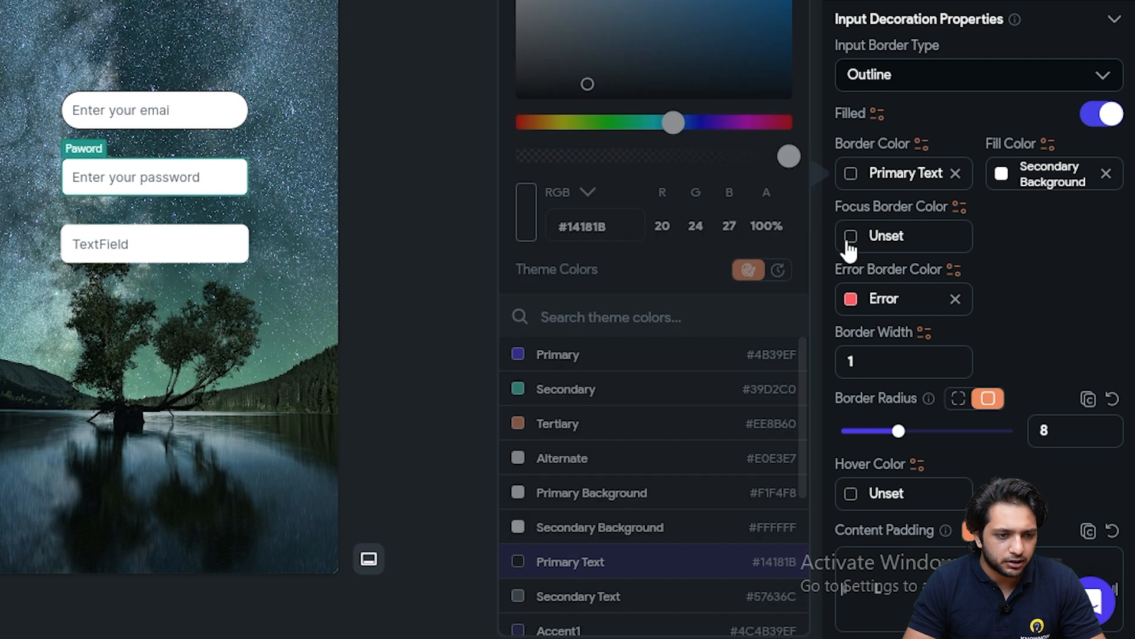
left_click(571, 399)
left_click(1016, 275)
Set the Paword field's Border Radius to 20
scroll(1016, 275, "down", 2)
left_click_drag(1057, 328, 952, 329)
type("20")
left_click(188, 254)
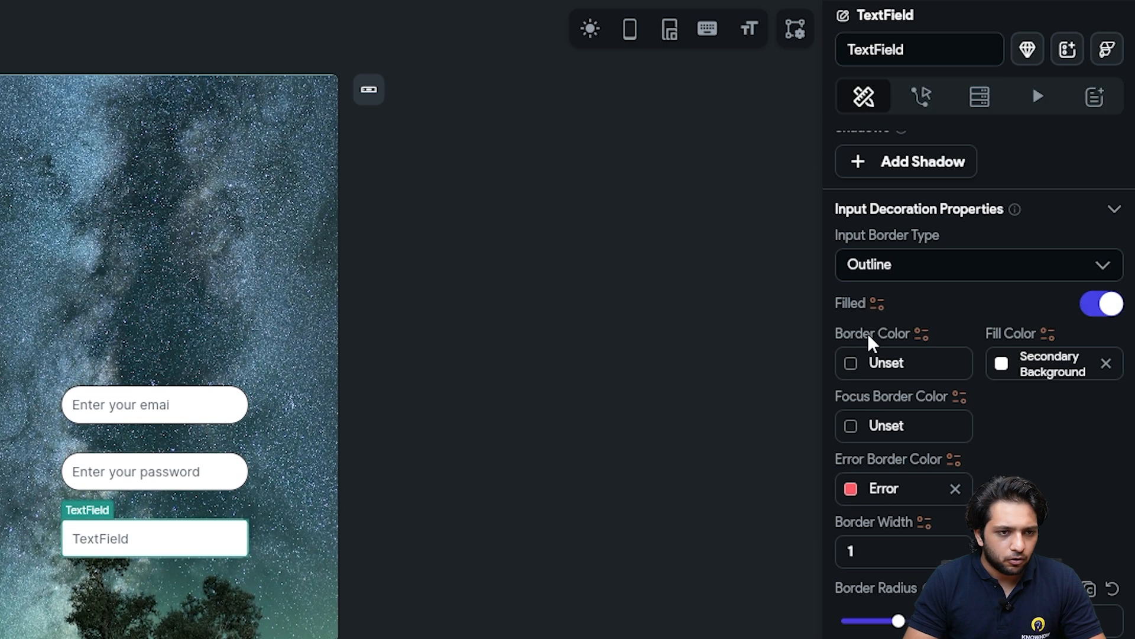
Rename the third TextField to ConfirmPaword with hint text 'Confirm your password'
left_click(899, 45)
type("C")
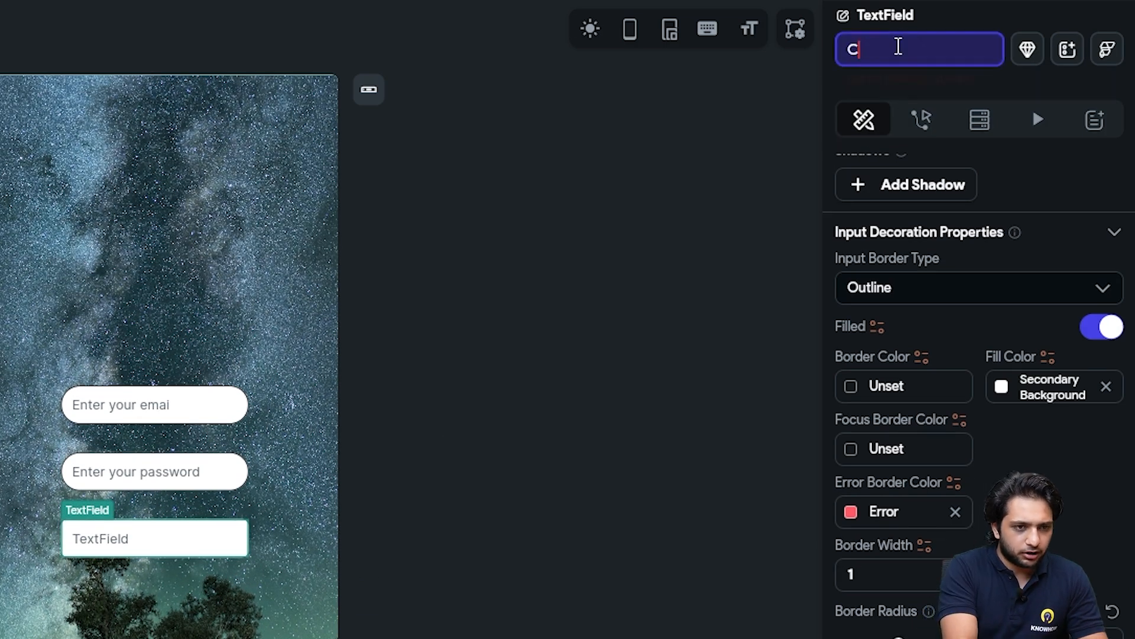
type("onfirmPaword")
scroll(952, 402, "down", 10)
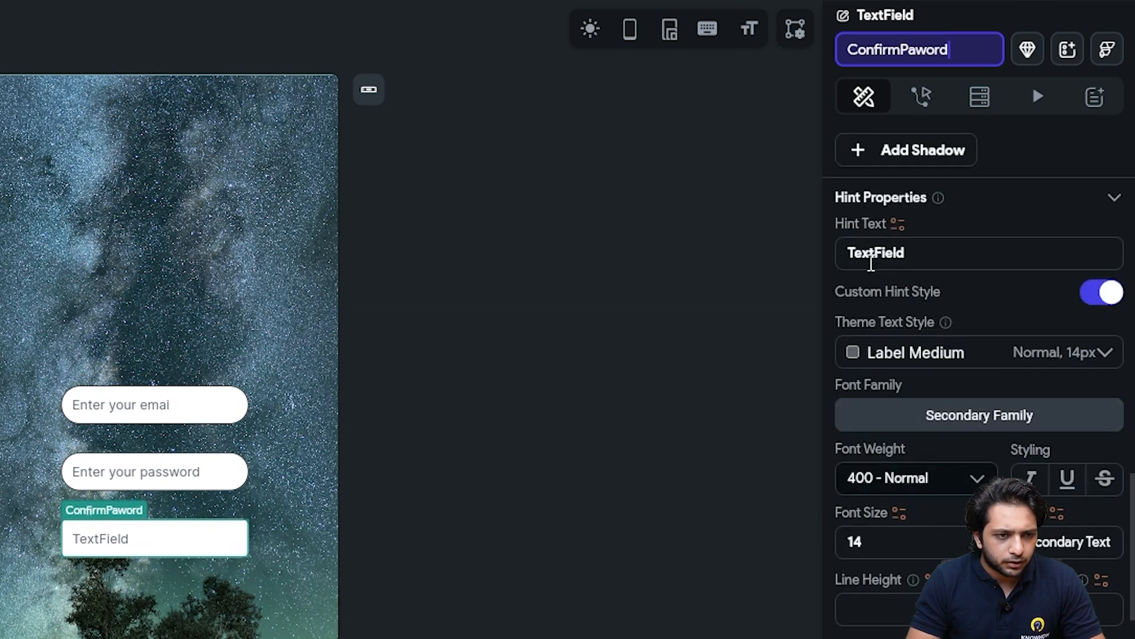
double_click(871, 255)
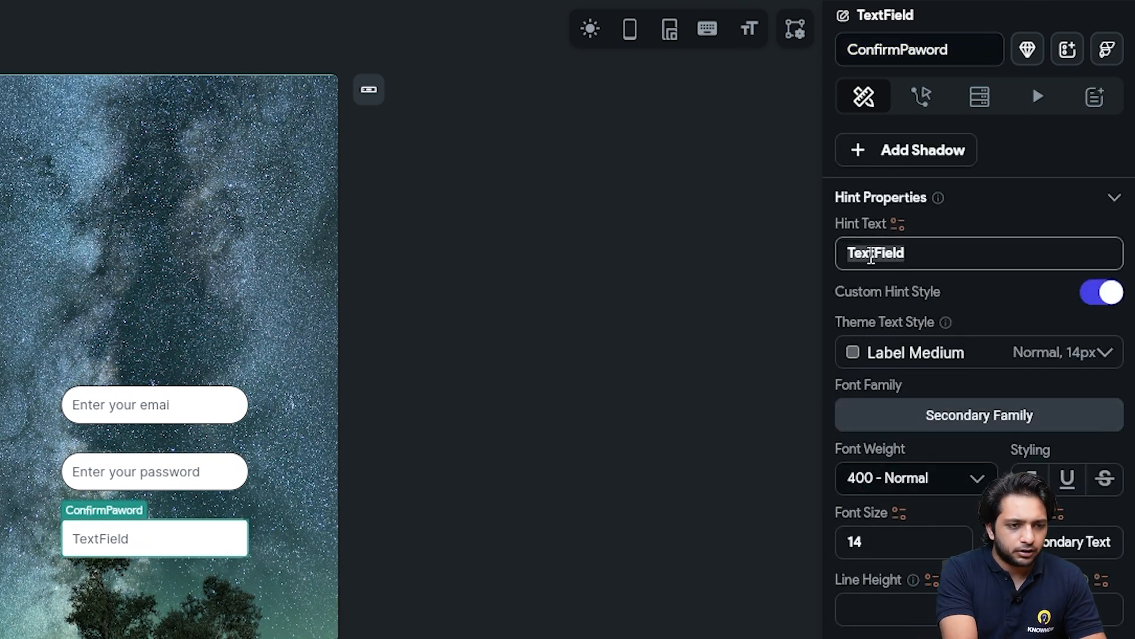
type("Confirm ")
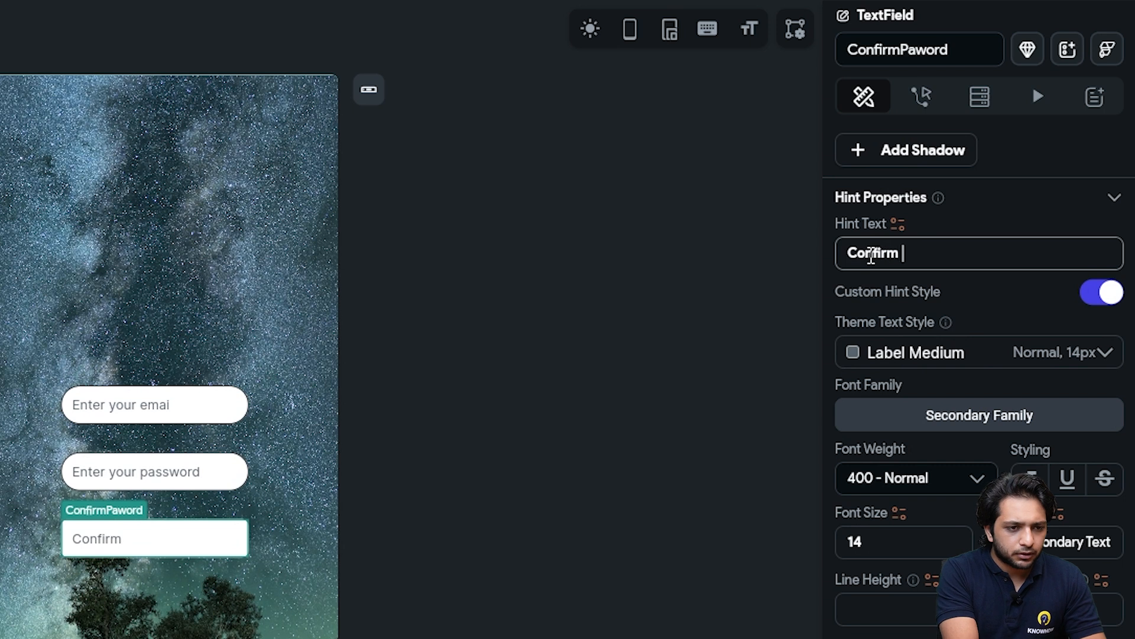
type("your paword")
left_click(944, 253)
type("ss")
Give the ConfirmPaword field a Primary Text border and a Secondary focus border
scroll(876, 520, "down", 5)
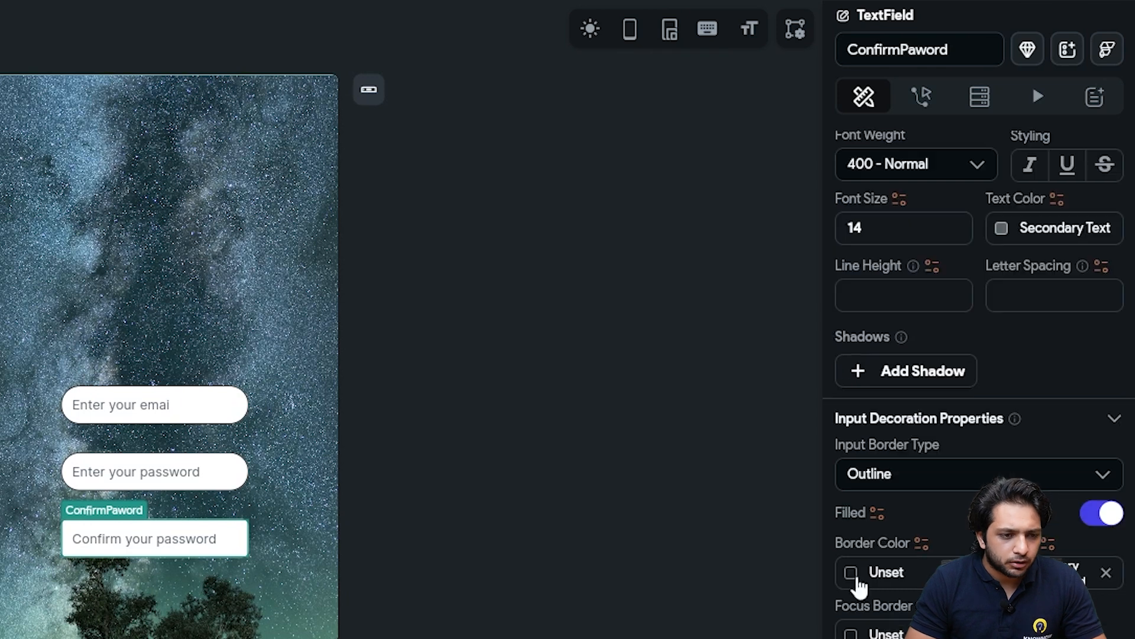
left_click(854, 577)
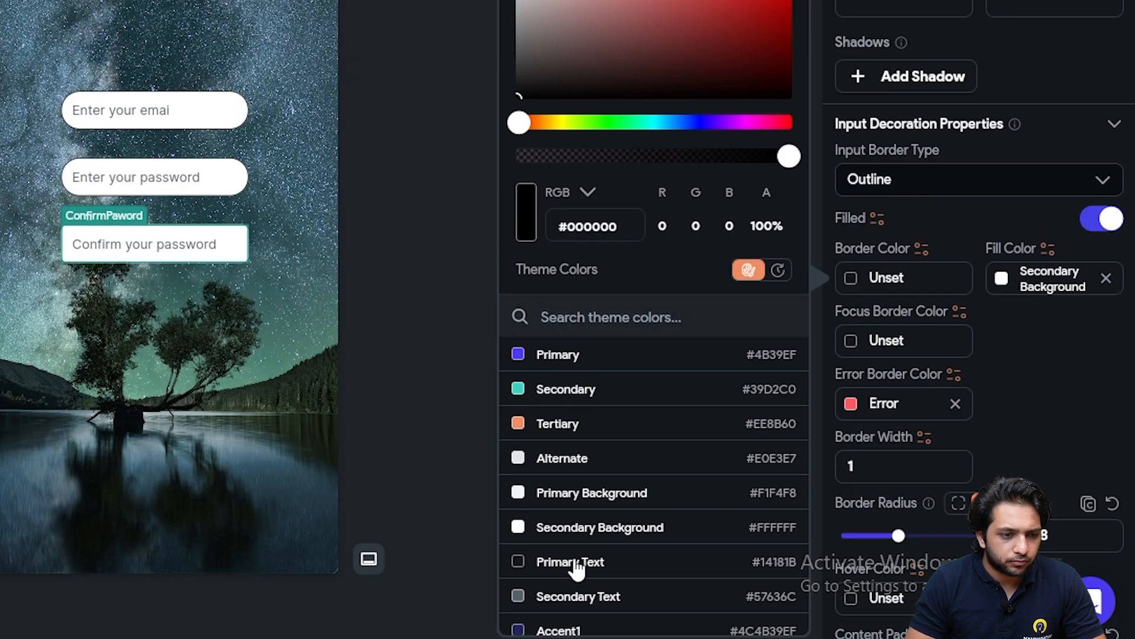
left_click(571, 563)
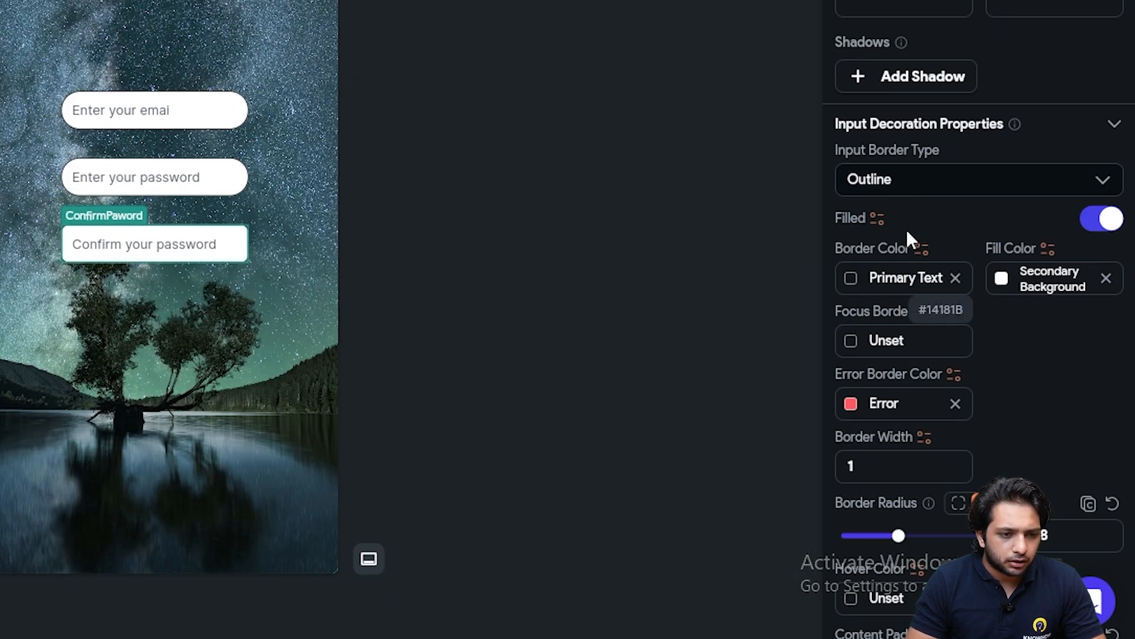
left_click(858, 349)
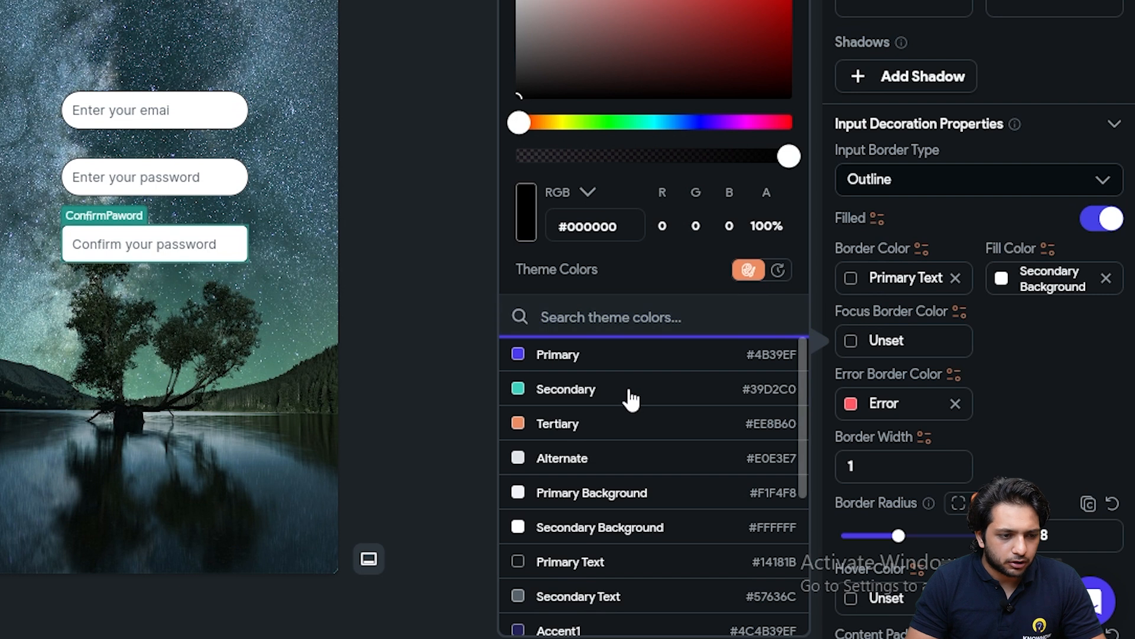
left_click(628, 395)
Set the ConfirmPaword field's Border Radius to 20
scroll(1110, 383, "down", 2)
left_click(1096, 433)
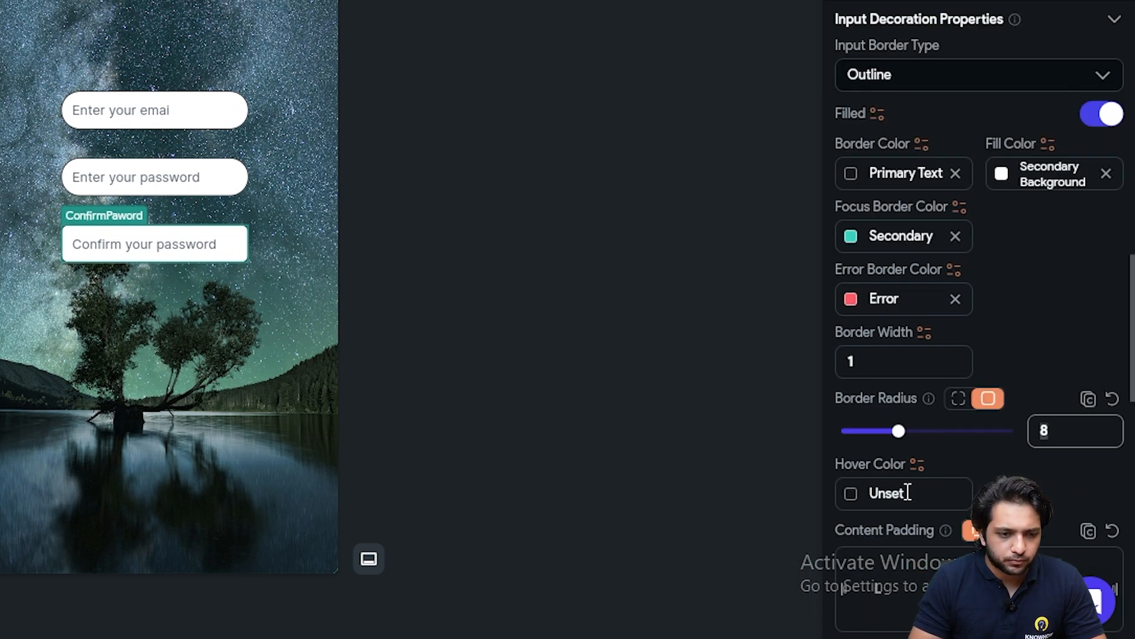
type("20")
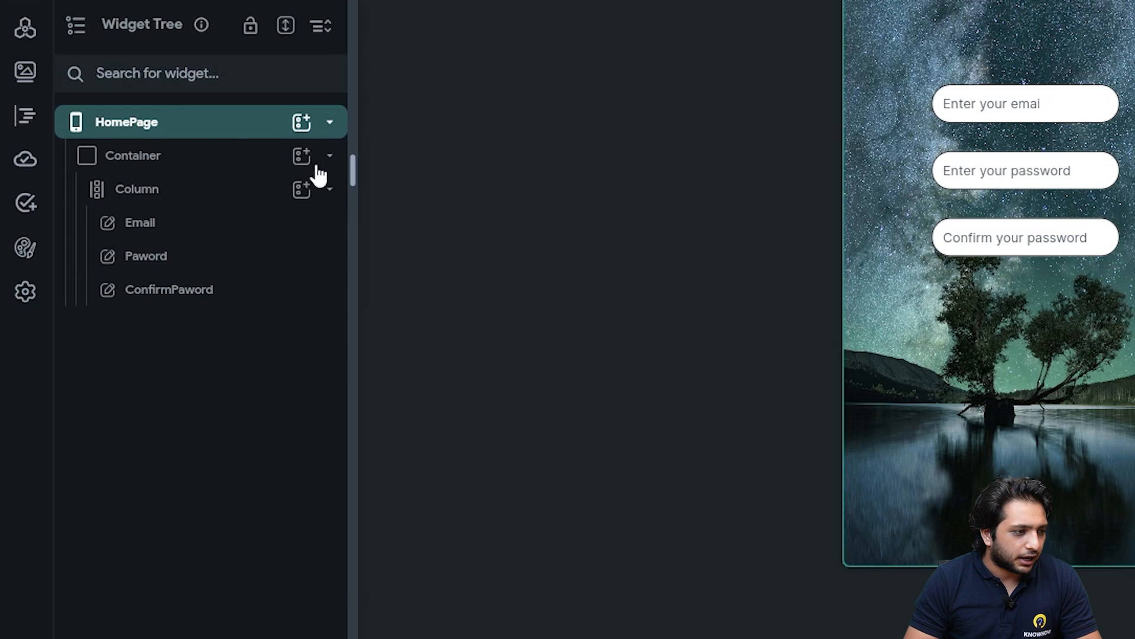
Add a Button below the three fields, labelled Create Account and named Create
left_click(227, 200)
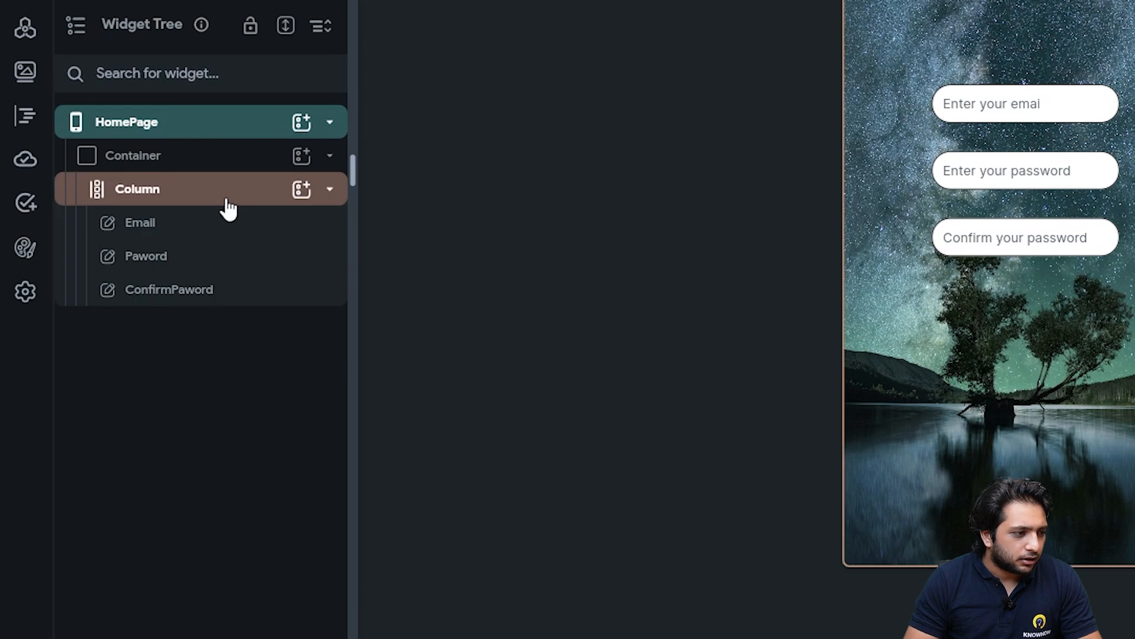
left_click(229, 206)
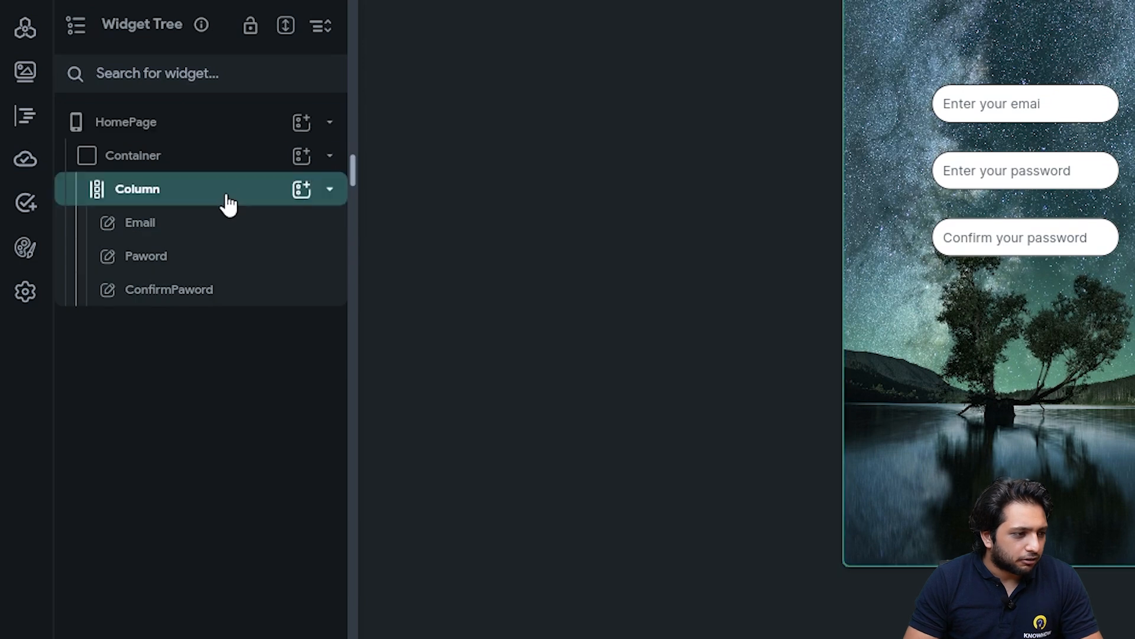
left_click(300, 189)
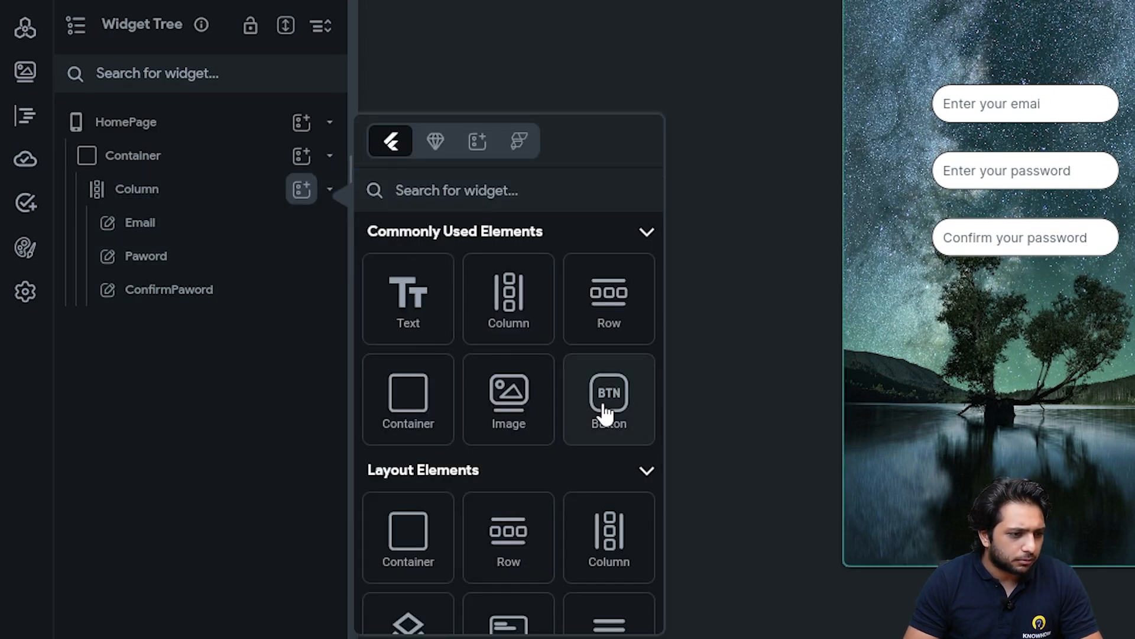
left_click(603, 413)
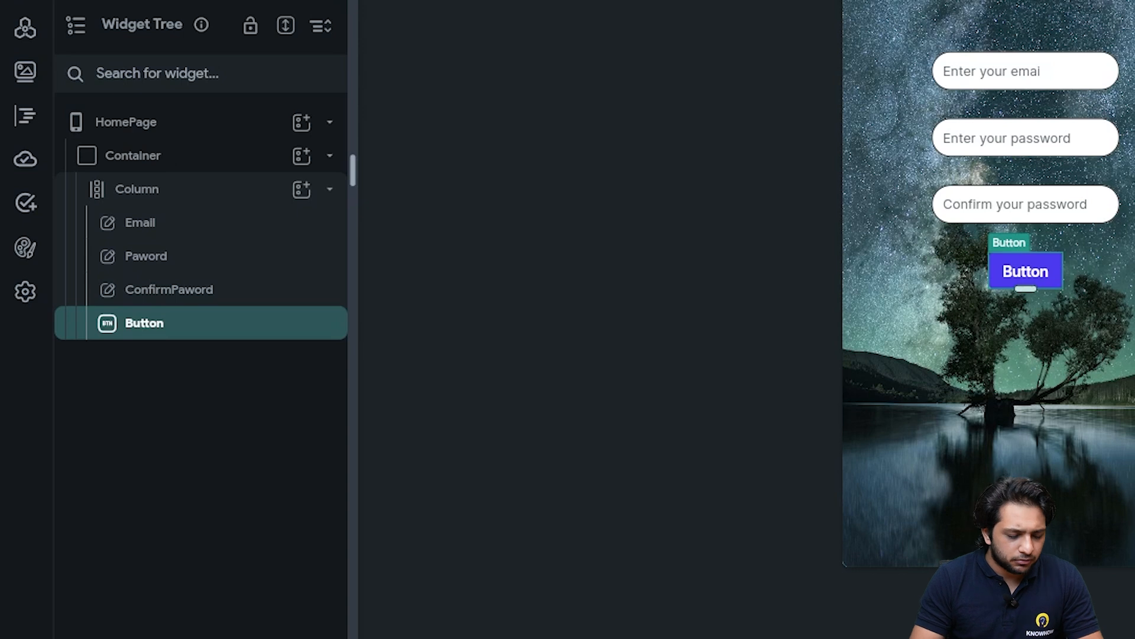
type("ign")
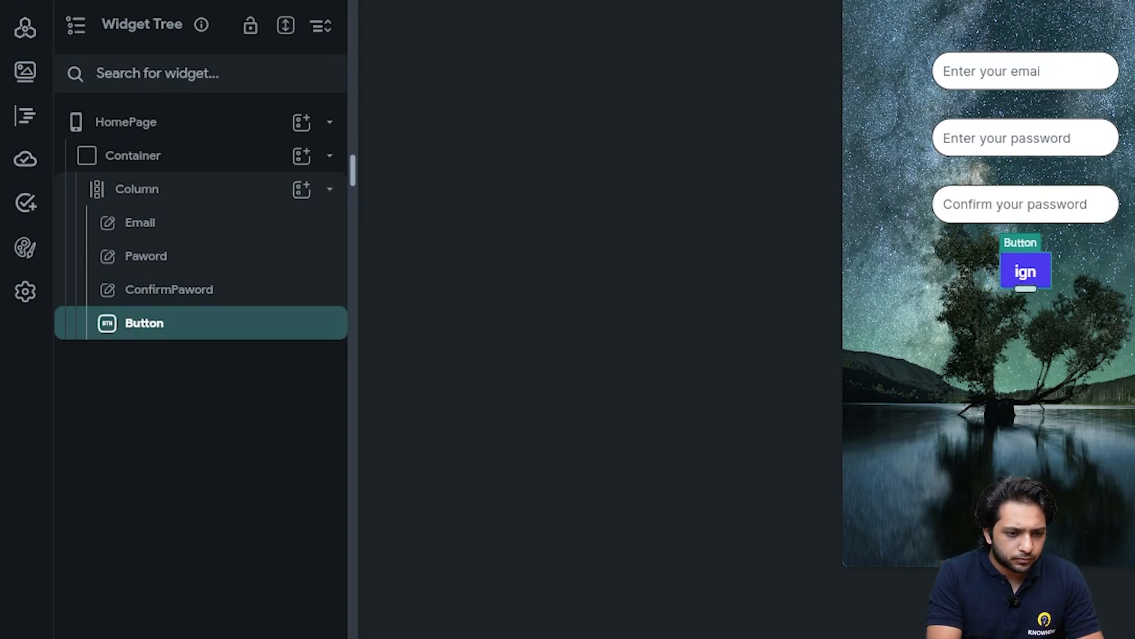
type("e Account")
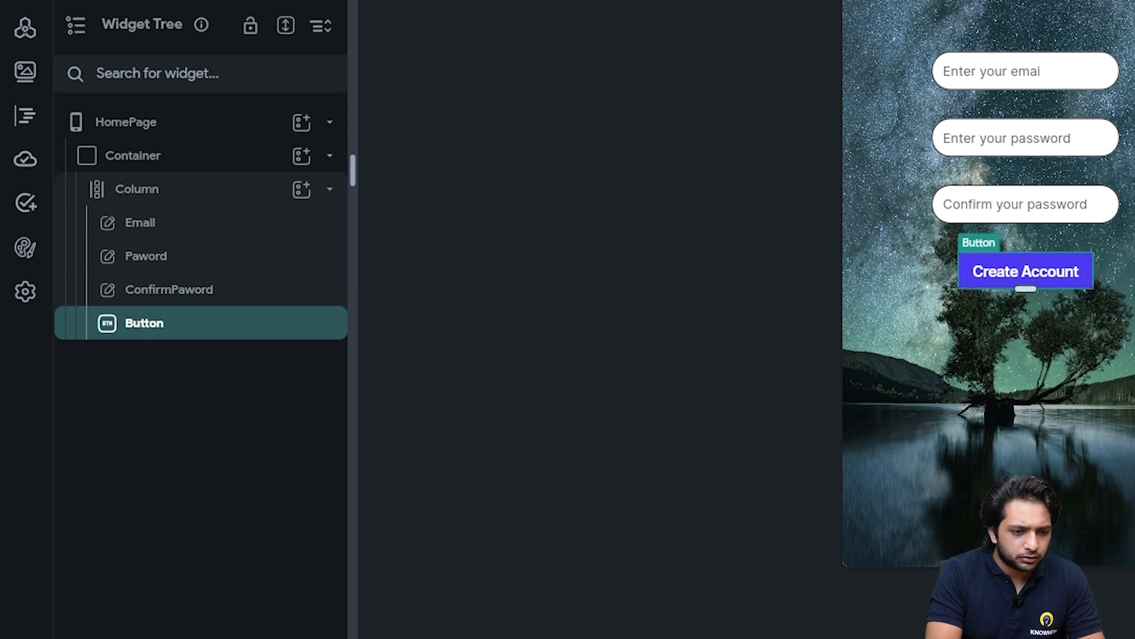
type("Create")
key("Return")
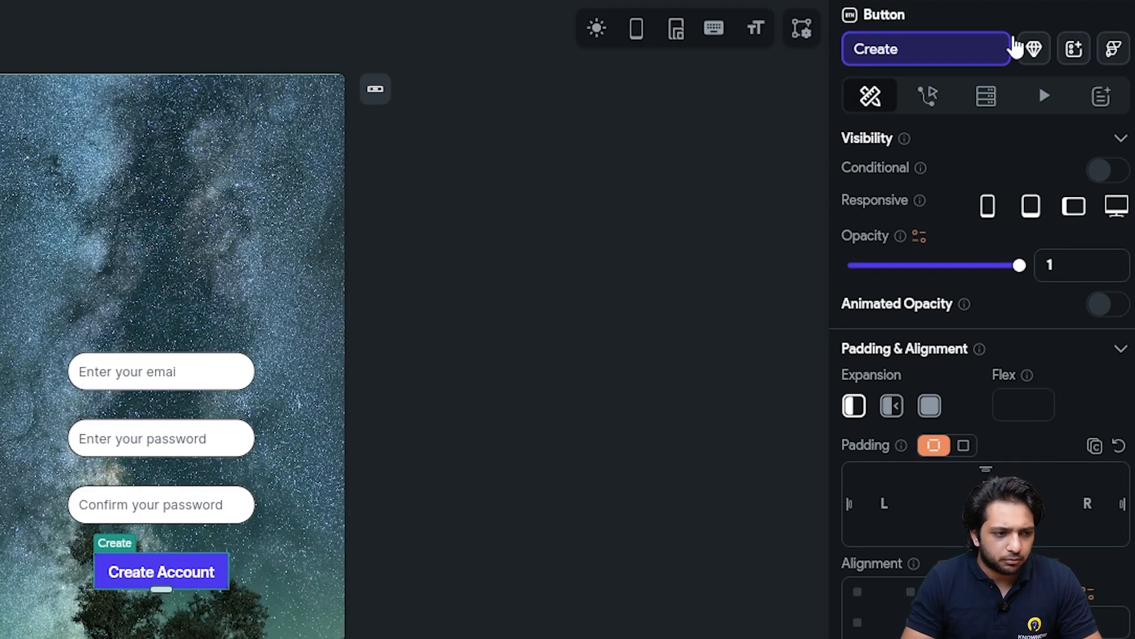
Fill the Create button with the Secondary teal theme colour
scroll(931, 434, "down", 10)
left_click(887, 414)
left_click(543, 456)
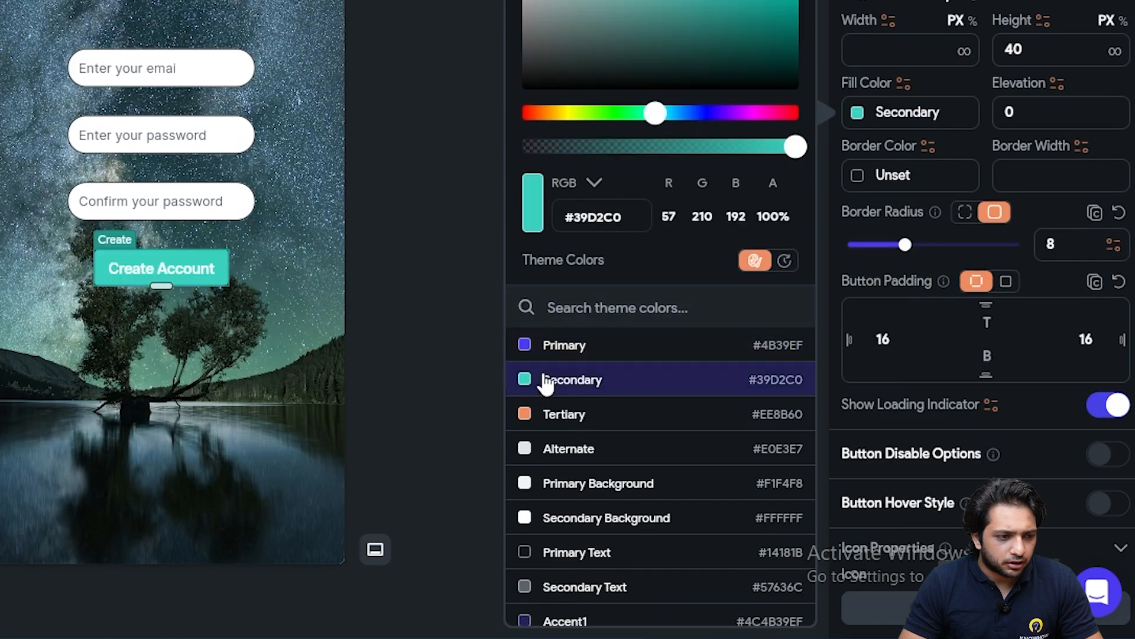
left_click(863, 195)
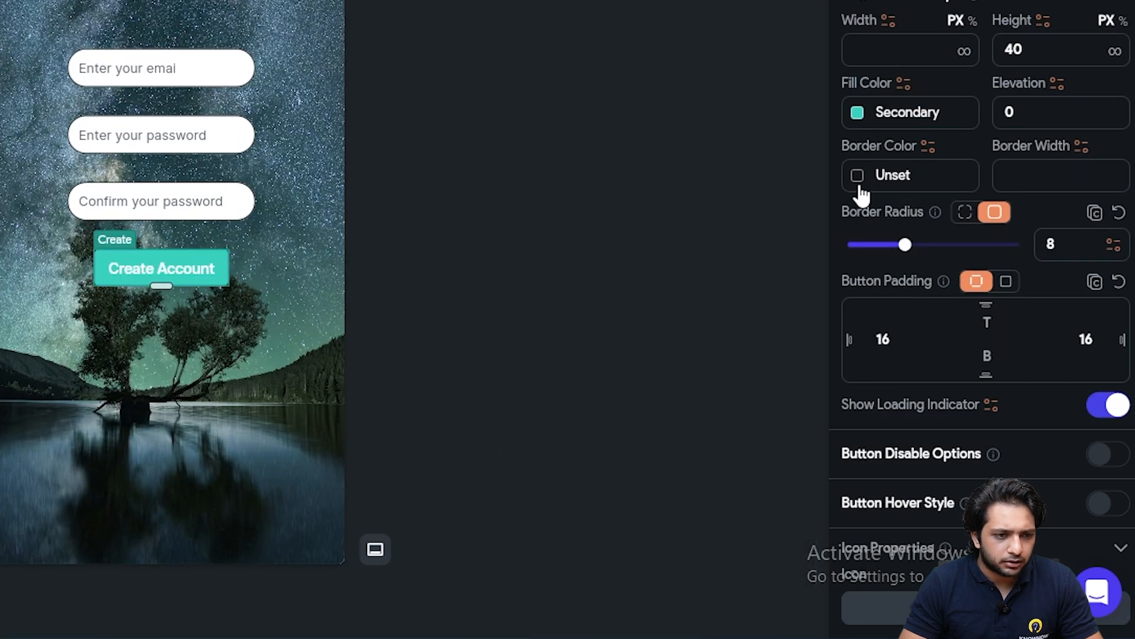
scroll(1008, 218, "down", 2)
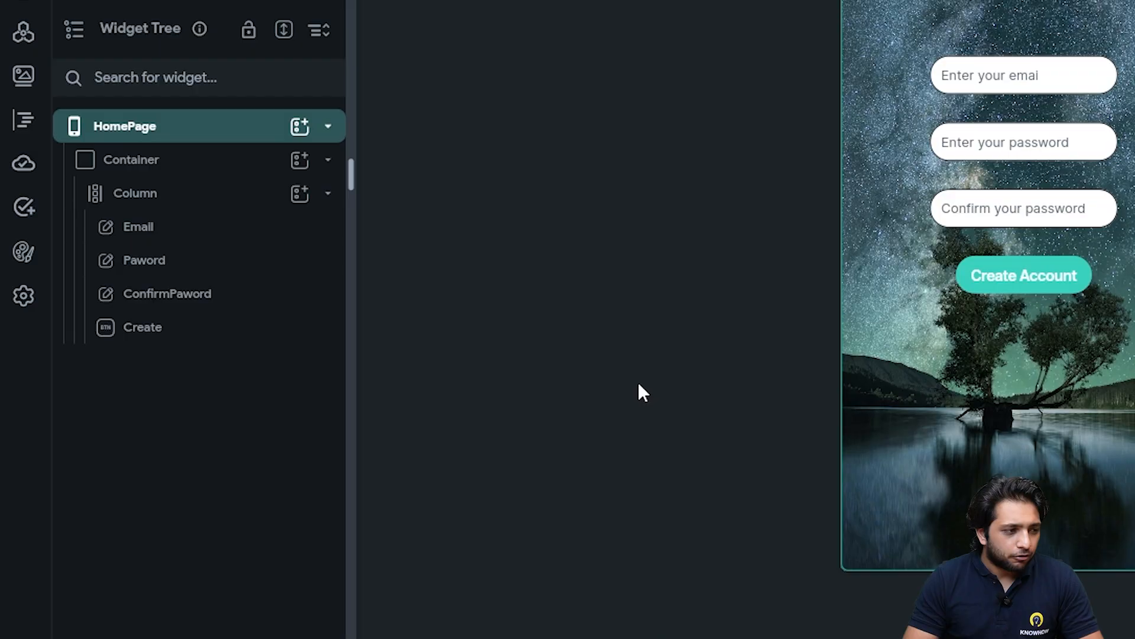
Add a new Column inside the form Column and move the Email field into it
left_click(258, 201)
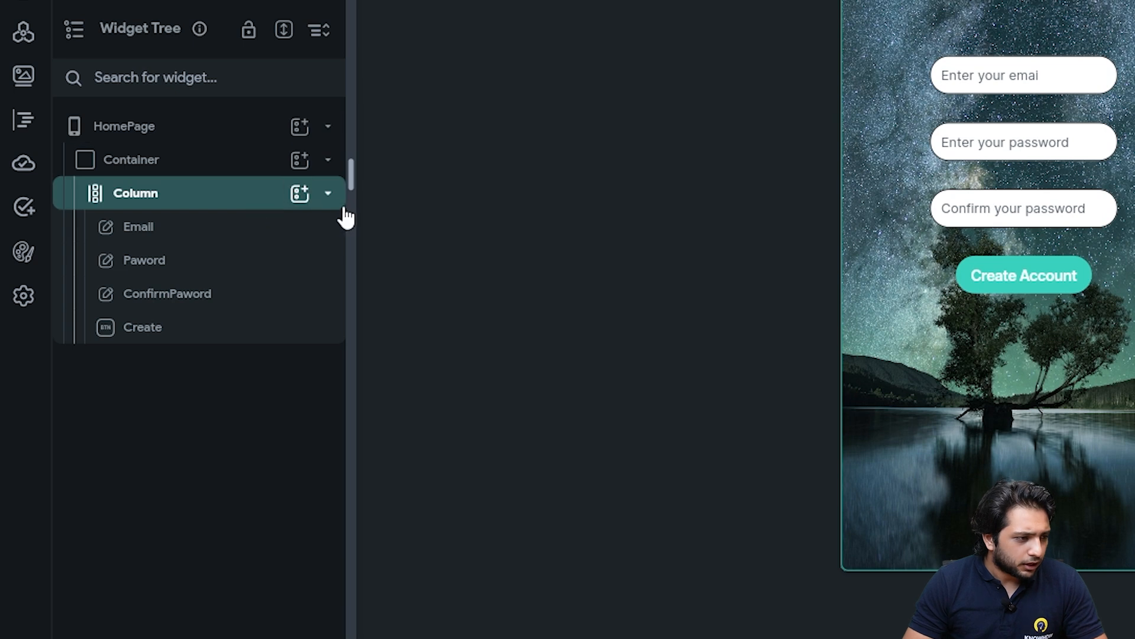
left_click(299, 194)
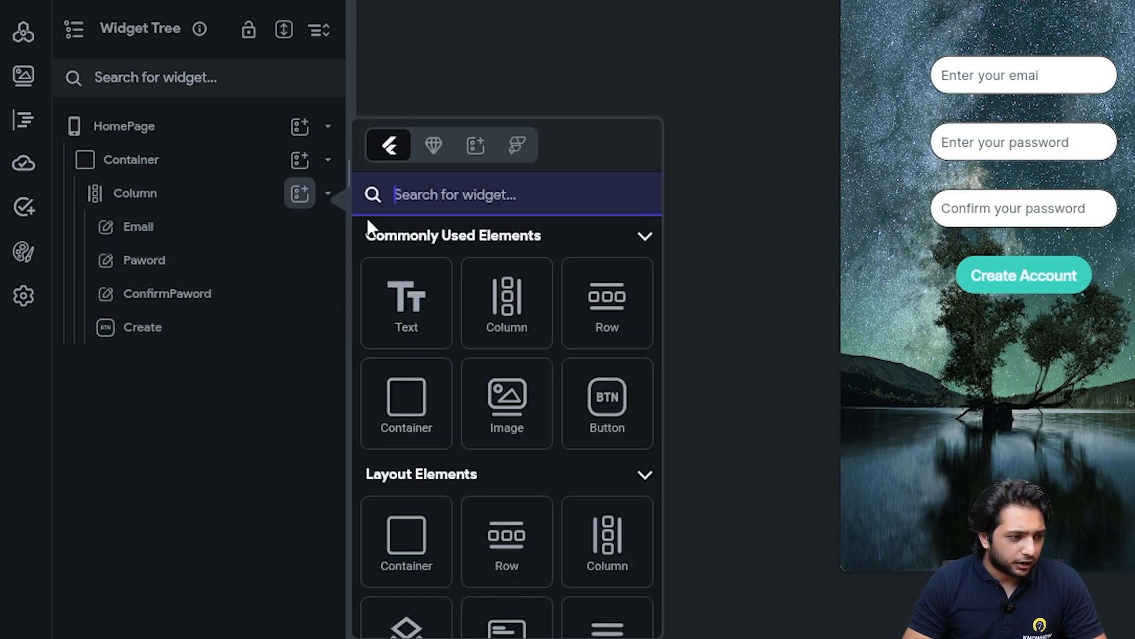
left_click(494, 322)
left_click_drag(1036, 29, 1050, 293)
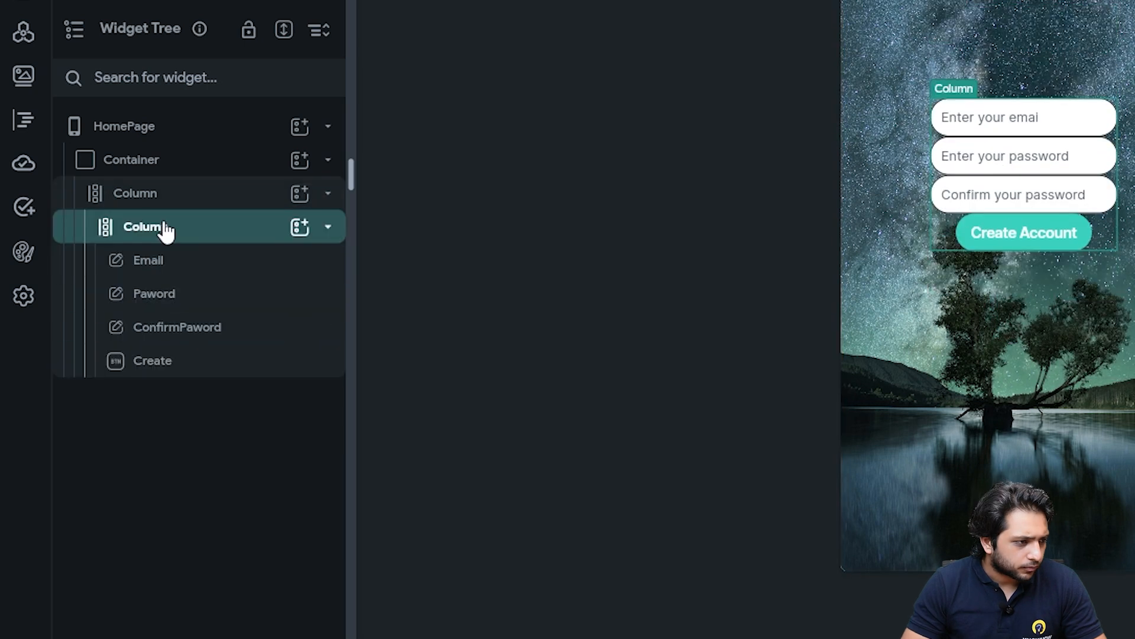
Wrap the fields' Column in a Container via Wrap Widget
right_click(162, 228)
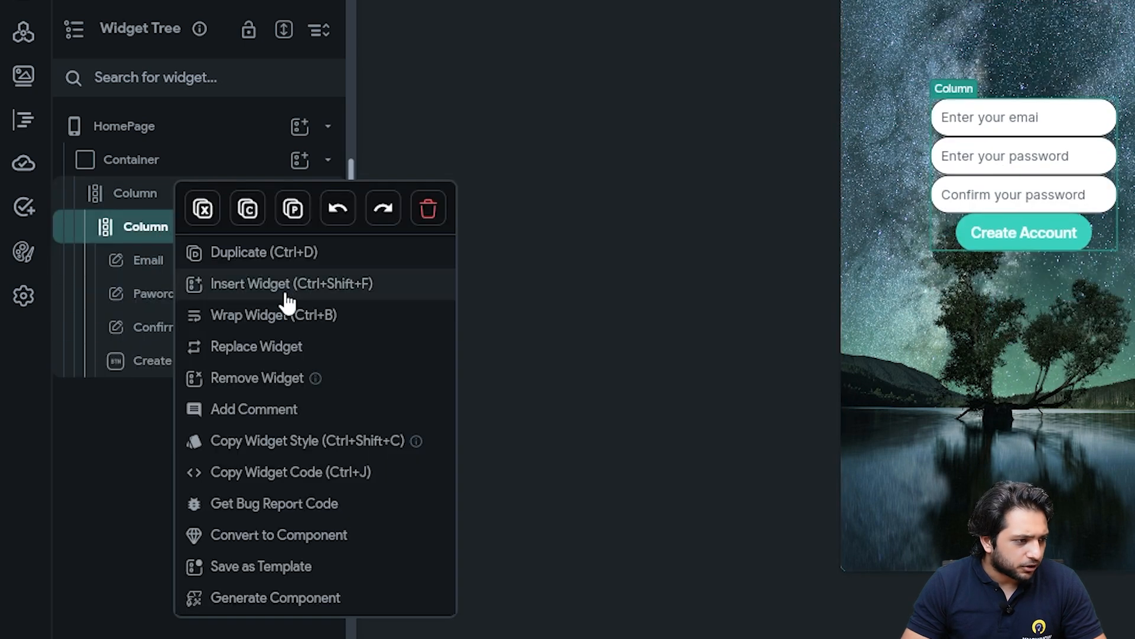
left_click(284, 313)
left_click(355, 213)
left_click(2, 228)
scroll(865, 351, "down", 5)
Set items spacing 30, container width 80% and height 55%, with items centred vertically
left_click(894, 247)
type("30")
left_click(193, 260)
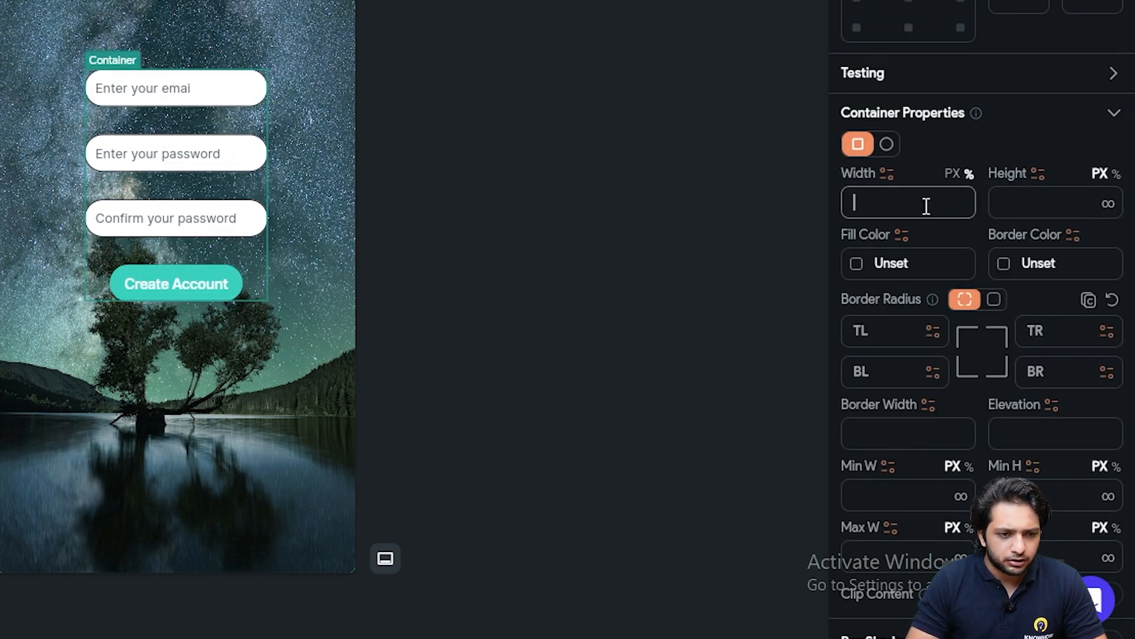
type("80")
left_click(1049, 203)
type("55")
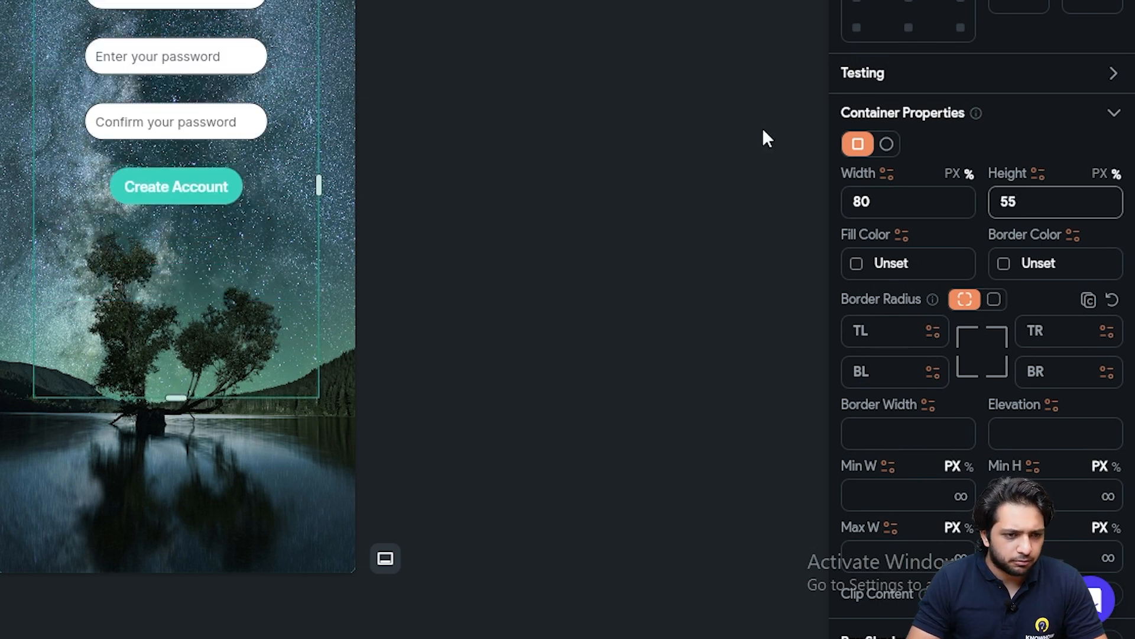
scroll(910, 270, "down", 3)
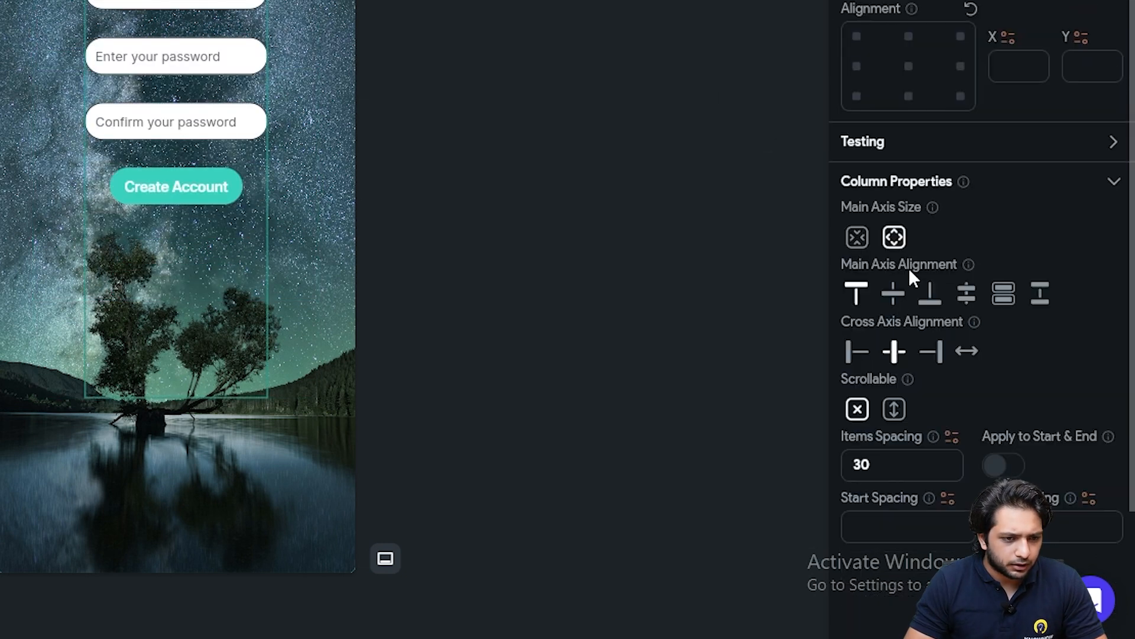
left_click(894, 302)
Fill the container with Secondary Background white at low opacity (#38ffffff)
left_click(225, 203)
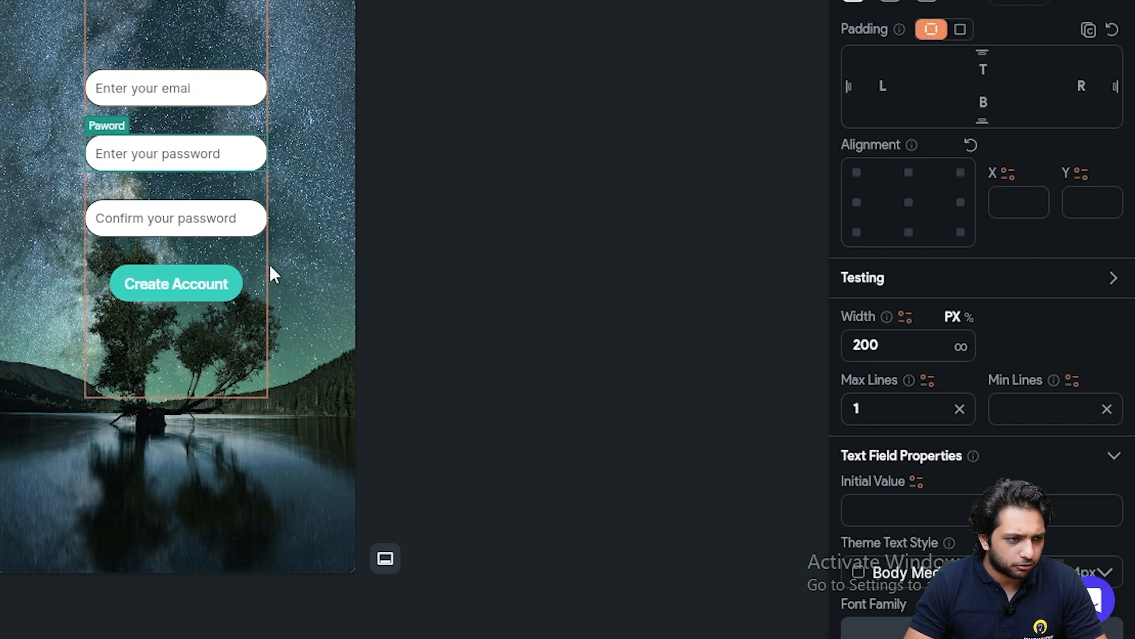
left_click(298, 261)
scroll(910, 245, "down", 5)
left_click(862, 166)
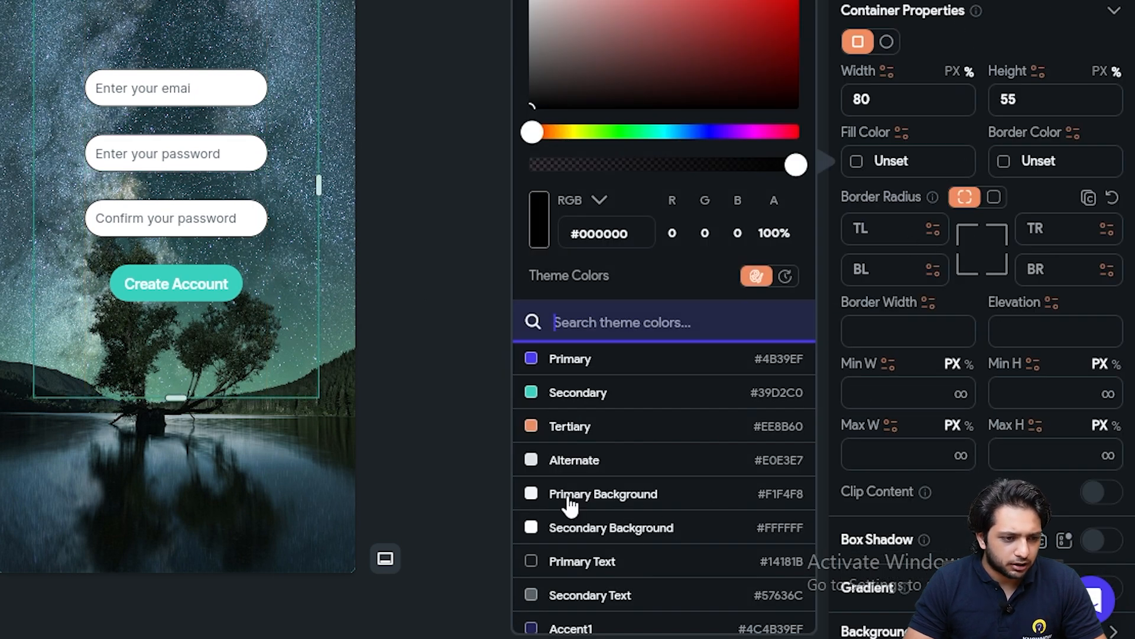
left_click(601, 538)
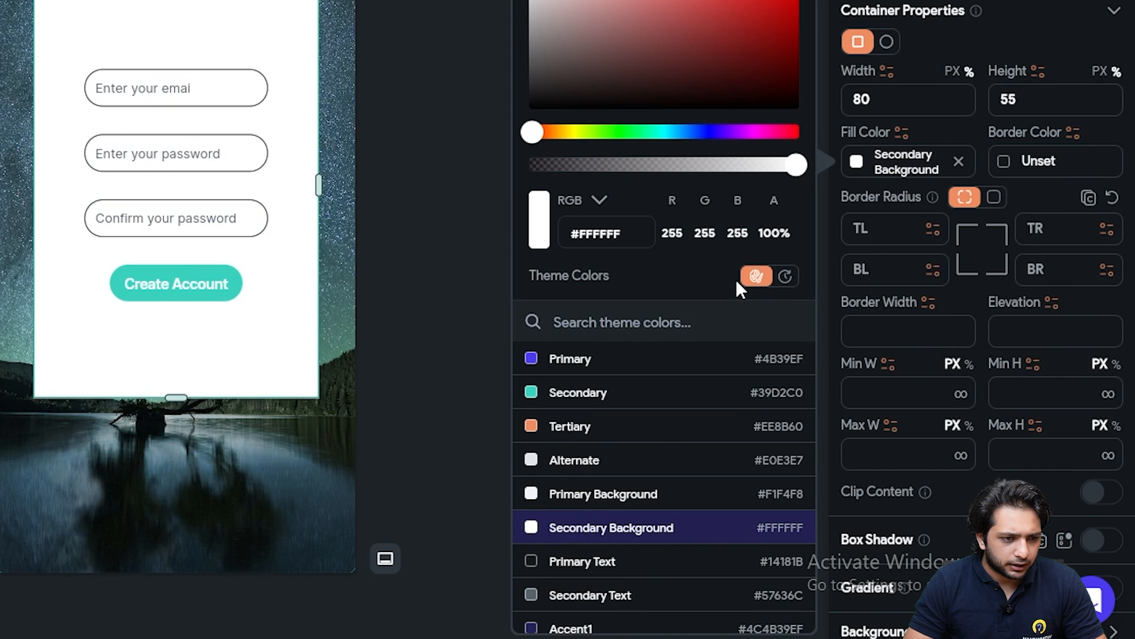
left_click_drag(797, 166, 592, 188)
left_click(449, 163)
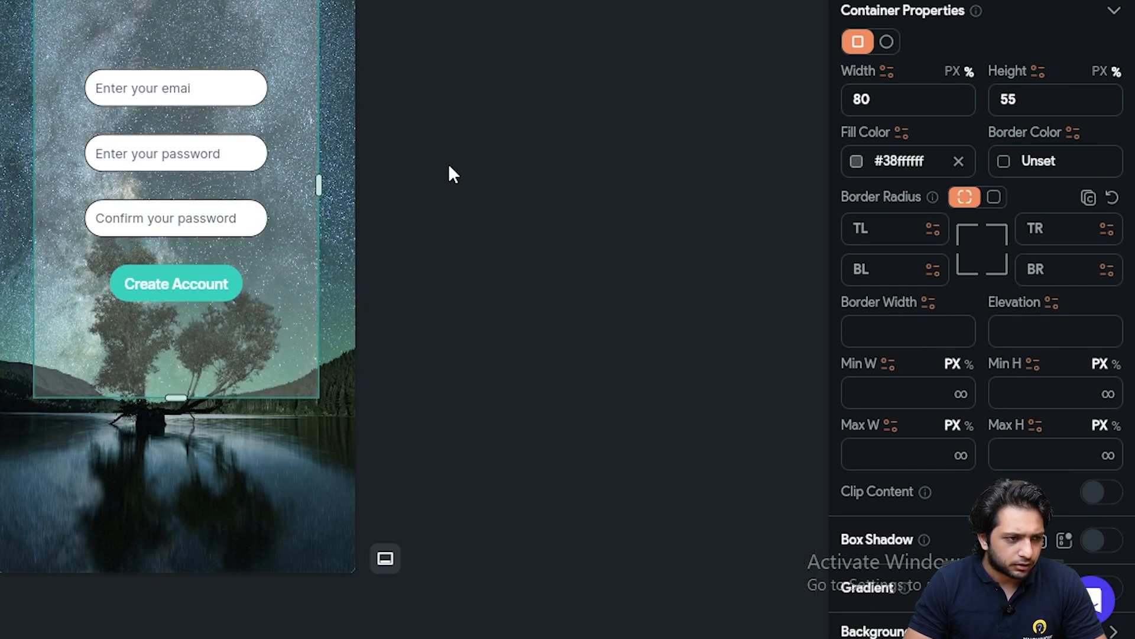
Give the container a single uniform corner radius for all corners
left_click(300, 337)
scroll(988, 322, "down", 7)
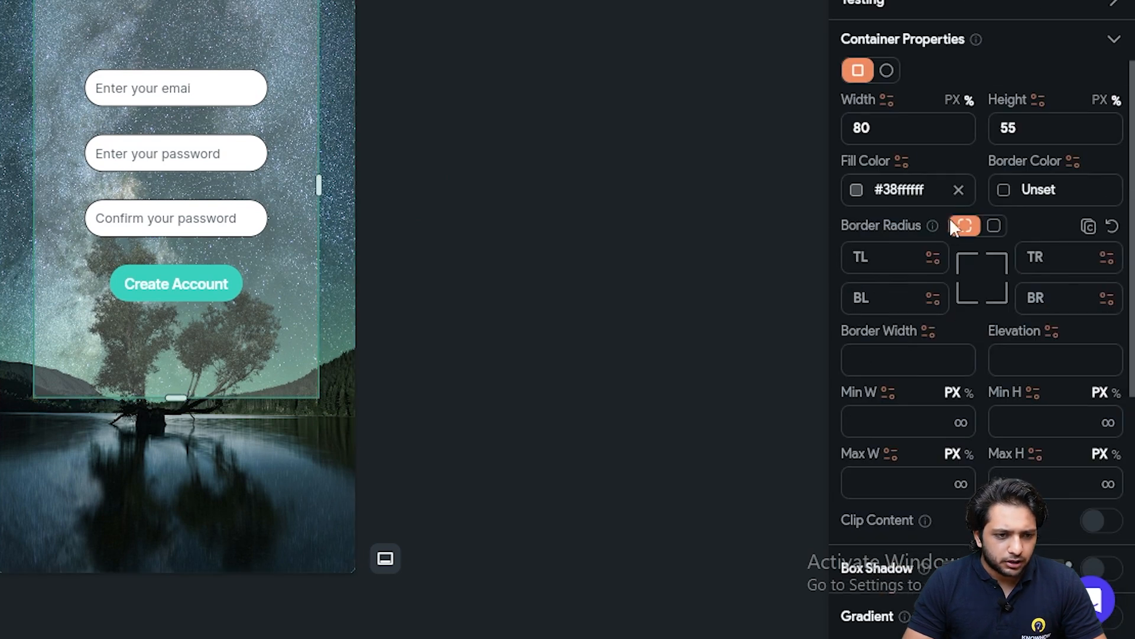
left_click(994, 226)
left_click(1090, 255)
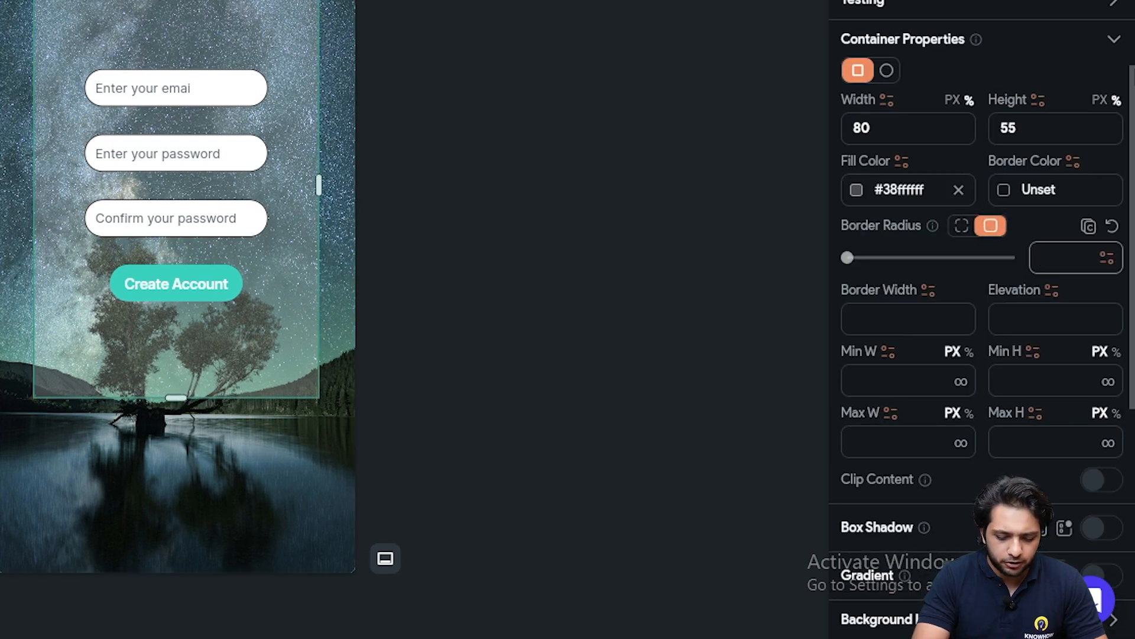
left_click(715, 89)
Add a 'My App!' Text widget above the email field, size 32, weight 800 Extra Bold
left_click(288, 269)
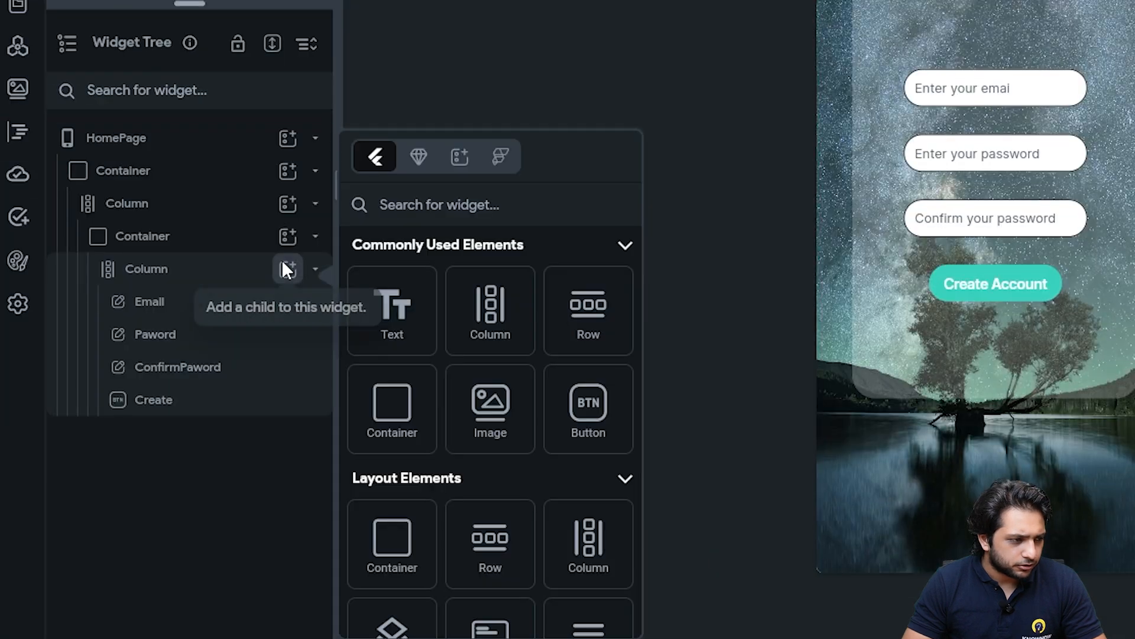
left_click_drag(410, 313, 981, 26)
type("My ")
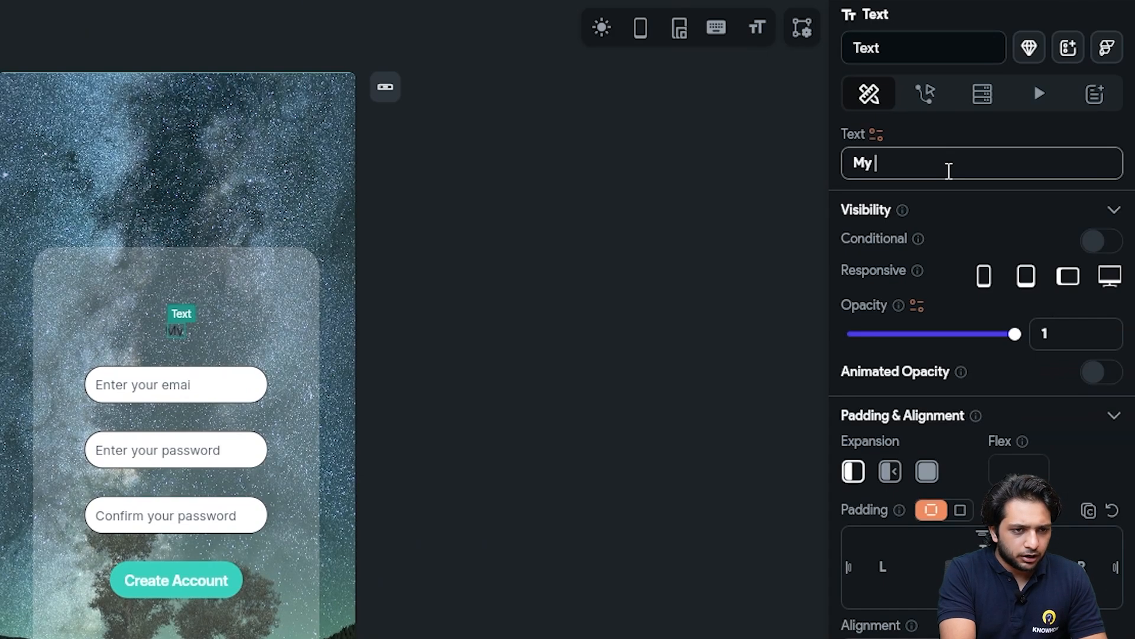
type("App!")
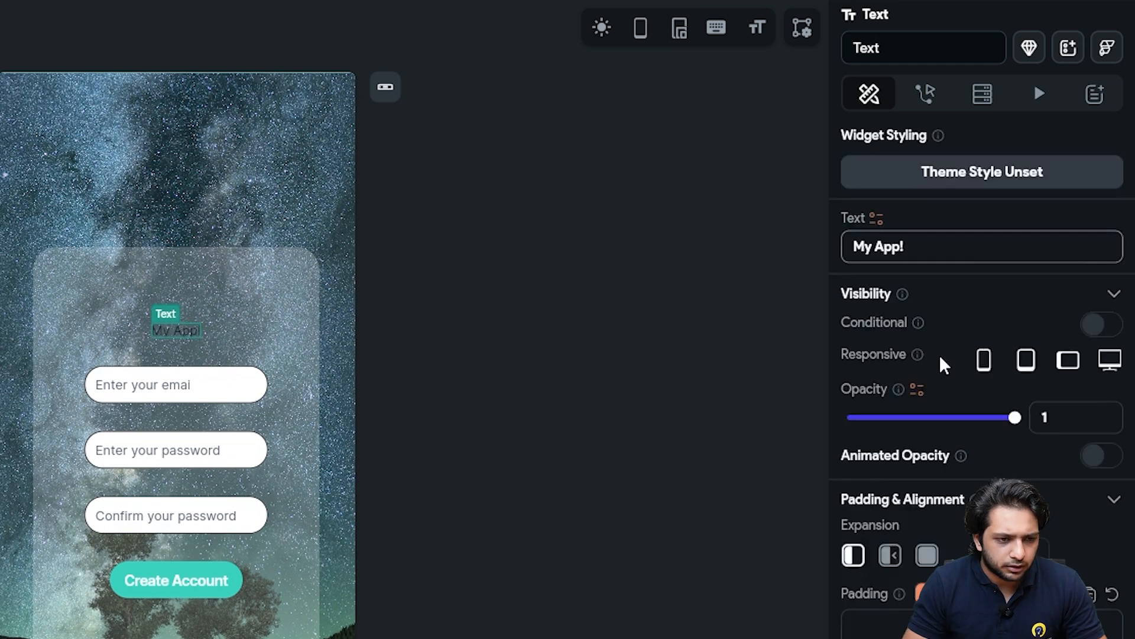
scroll(940, 355, "down", 5)
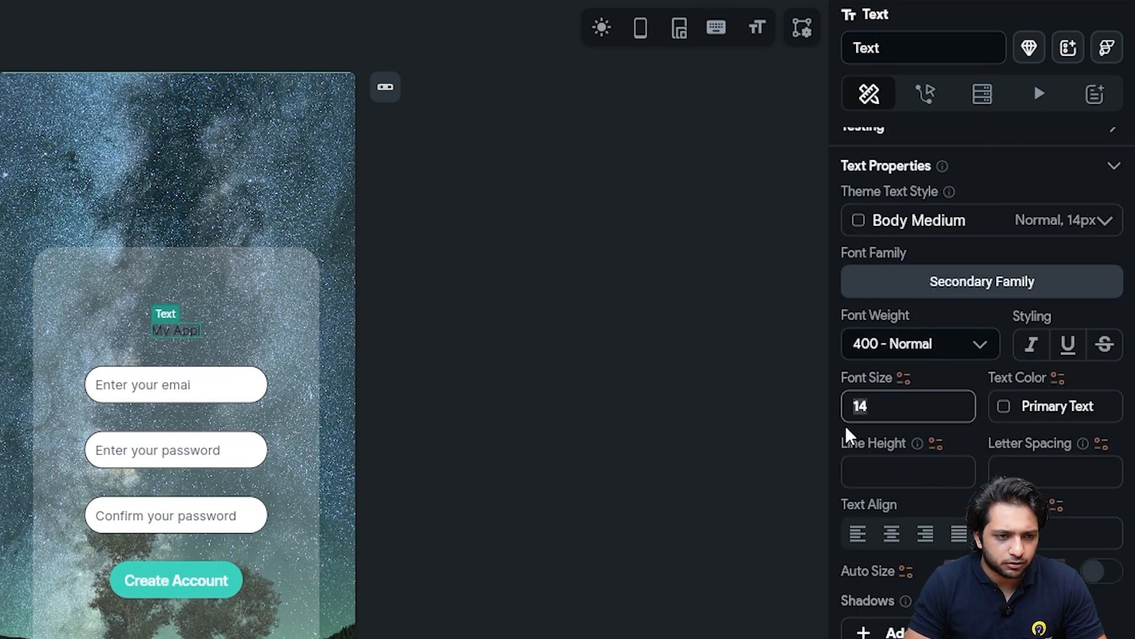
type("32")
left_click(886, 349)
scroll(886, 544, "down", 3)
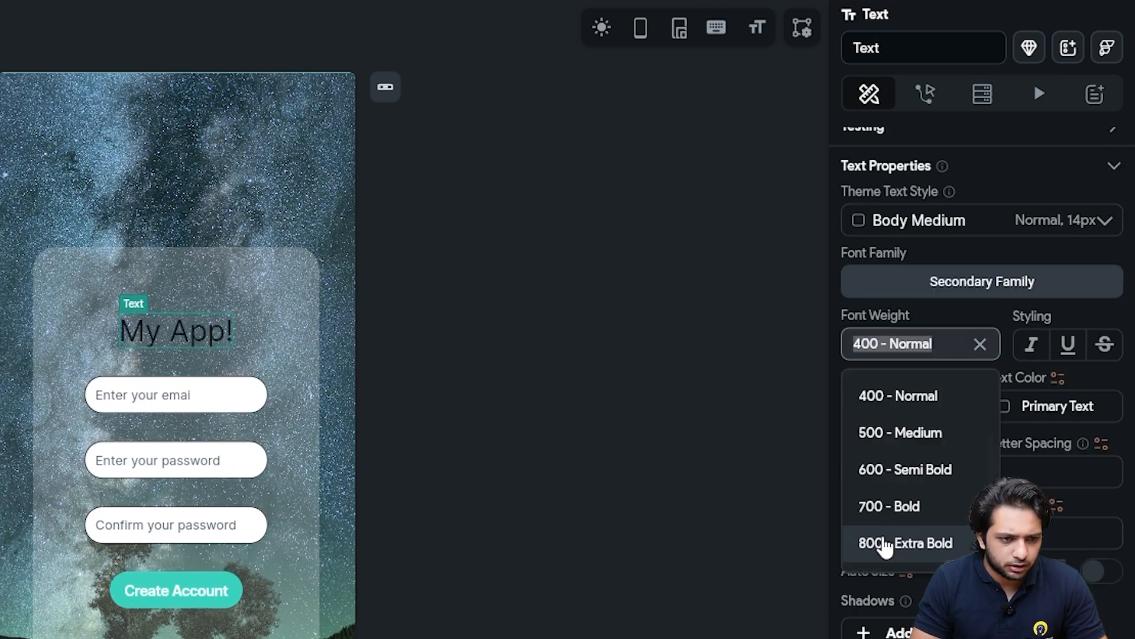
scroll(885, 547, "down", 1)
left_click(884, 520)
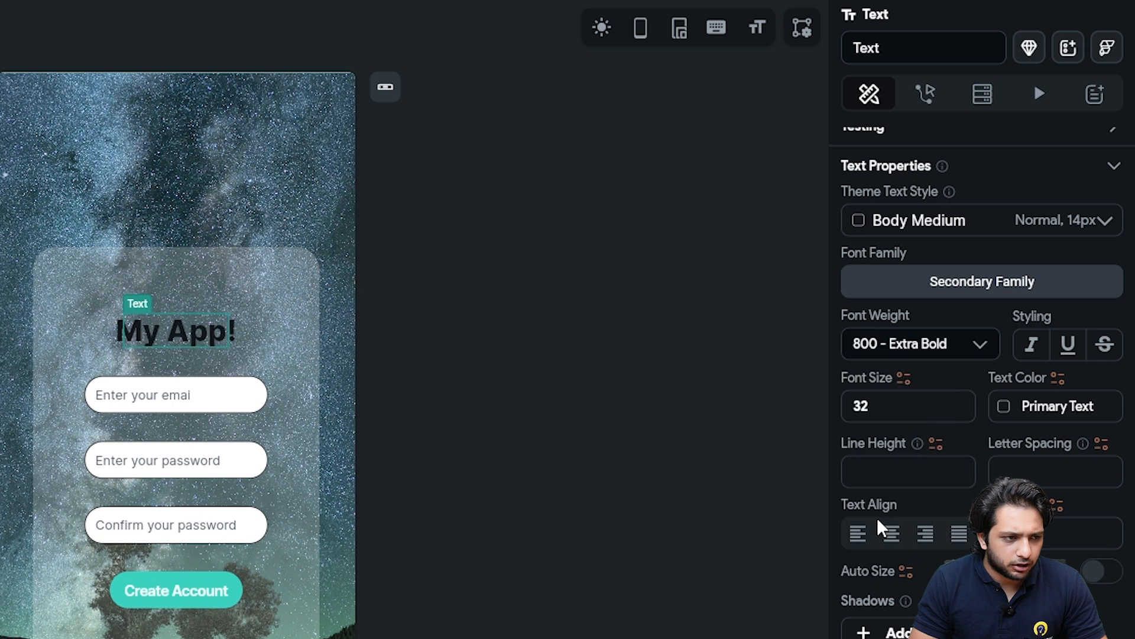
Colour the title orange, trying Tertiary, Primary and Accent2 before tuning a custom orange at 90% opacity
left_click(1041, 406)
left_click(718, 424)
left_click(745, 356)
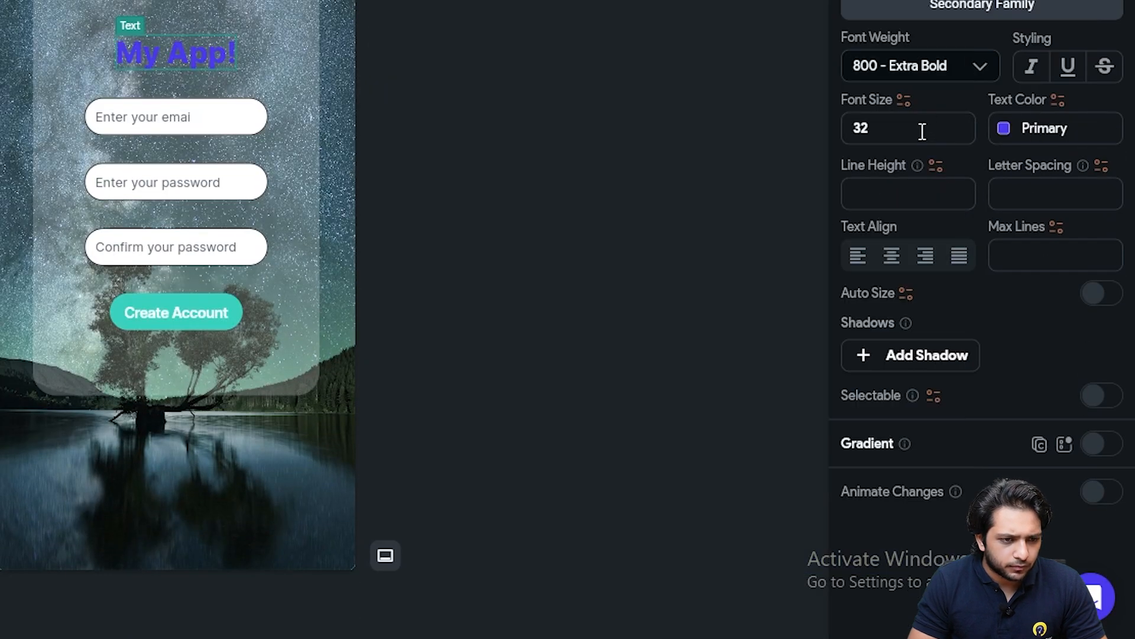
left_click(1014, 145)
scroll(816, 515, "down", 2)
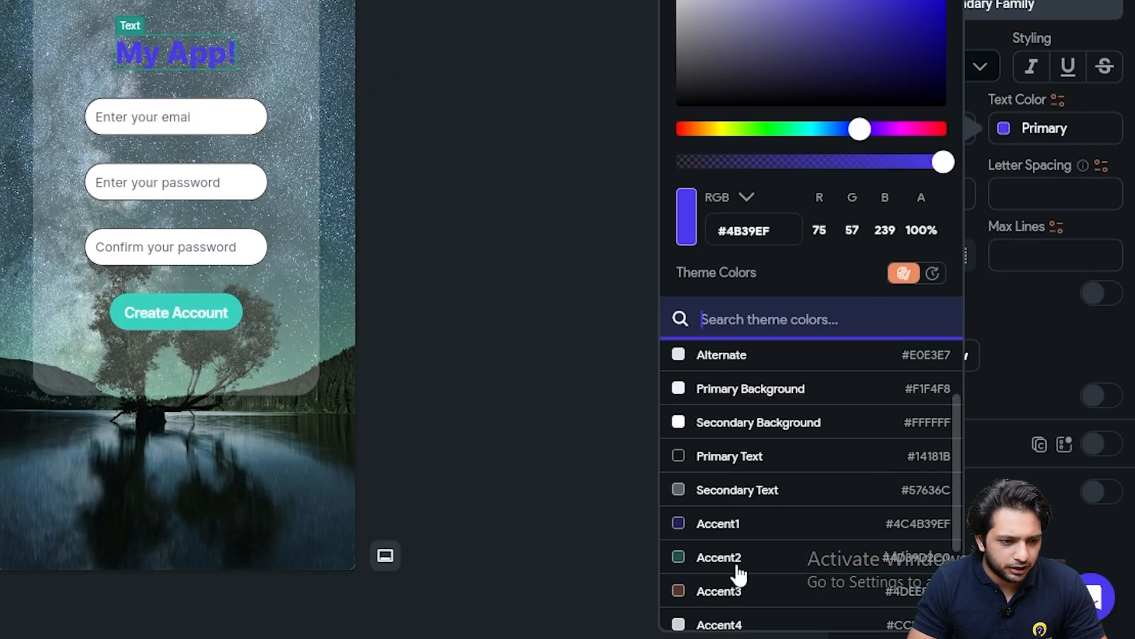
left_click(719, 559)
left_click_drag(762, 166, 920, 183)
left_click_drag(808, 131, 690, 154)
left_click_drag(689, 154, 697, 155)
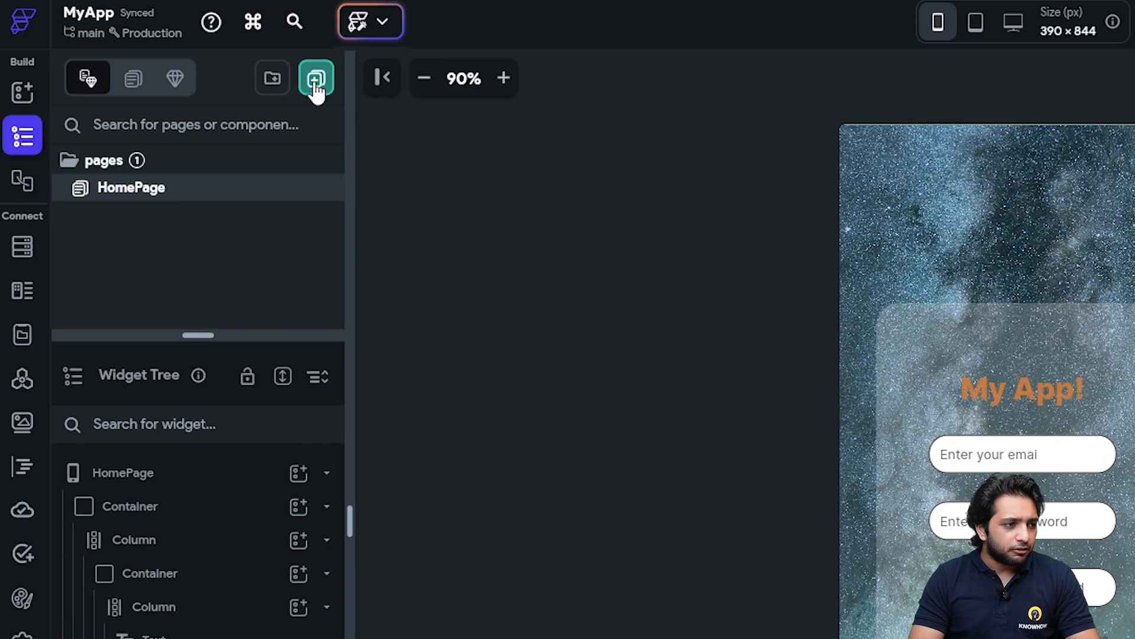
Create a blank page named Newpage and start retyping its Page Title text
left_click(314, 84)
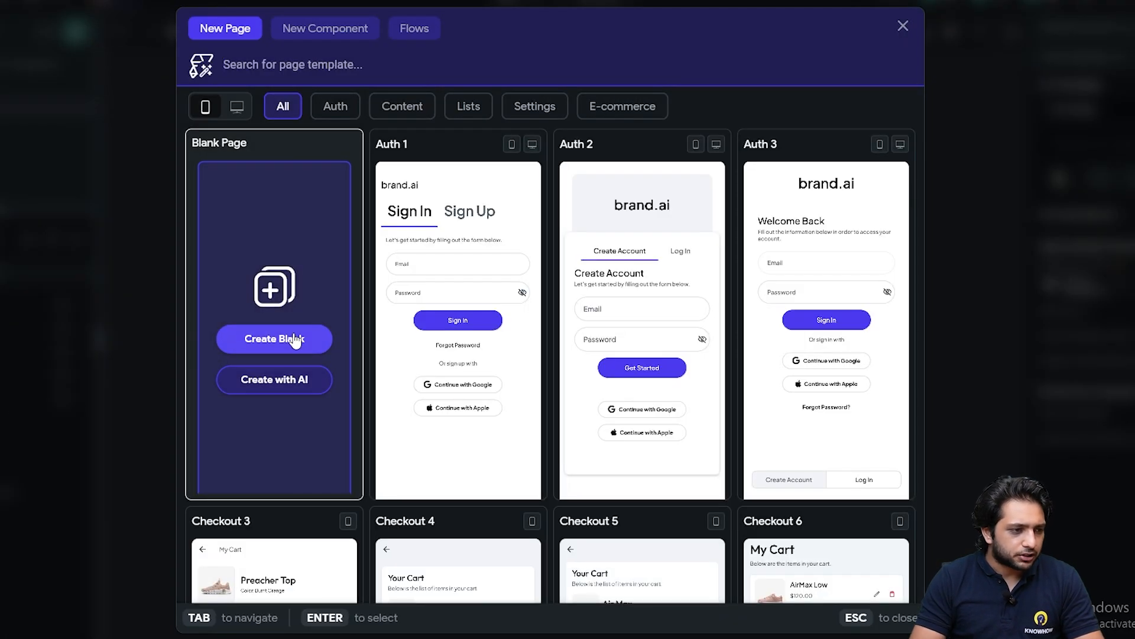
left_click(290, 335)
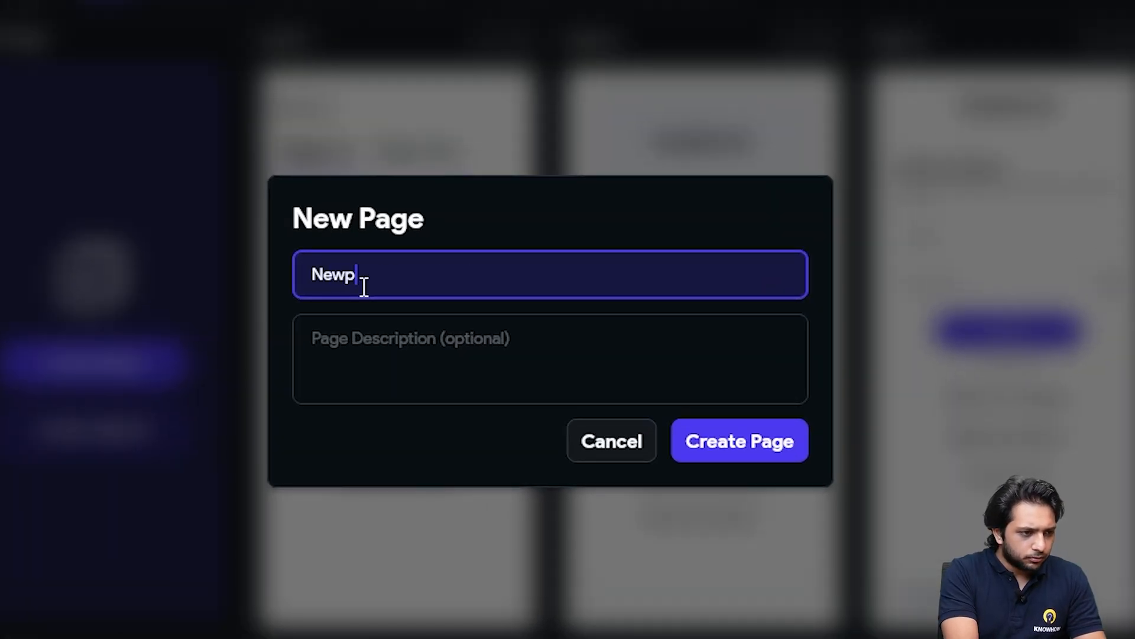
left_click(757, 442)
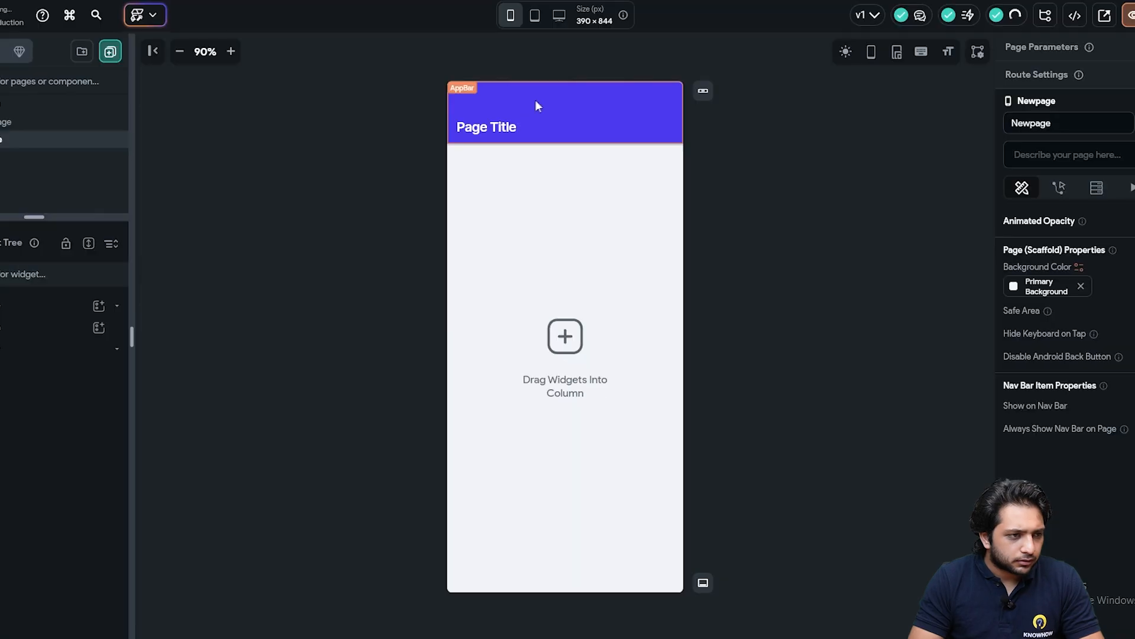
left_click(504, 126)
triple_click(816, 272)
type("Ne")
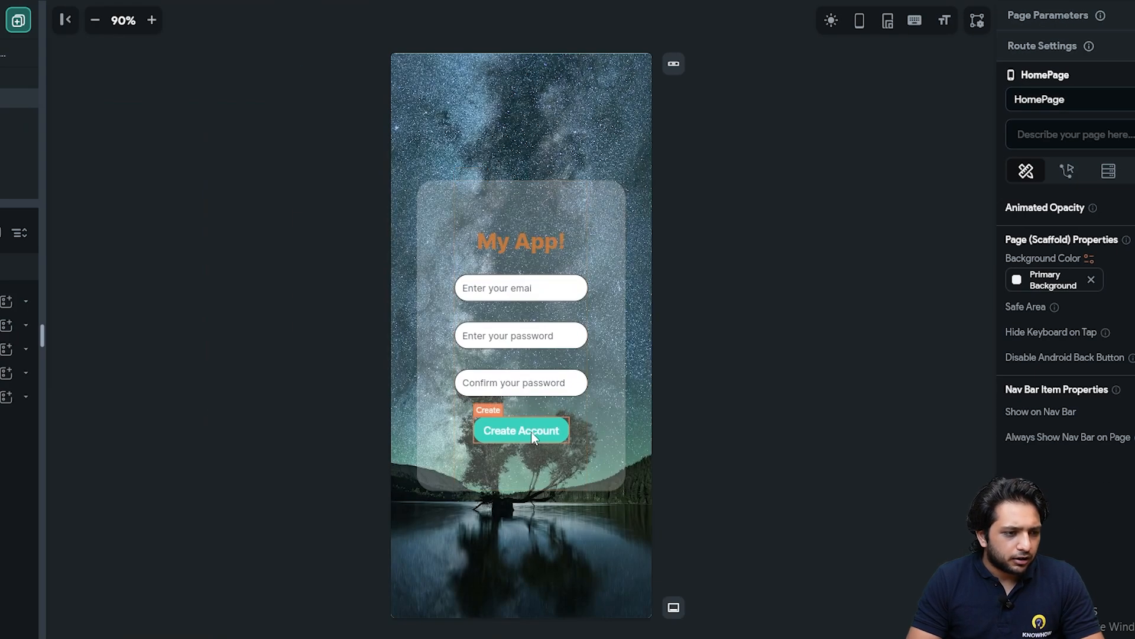
Give the Create Account button an On Tap Navigate To action targeting Newpage
left_click(534, 437)
left_click(1067, 70)
left_click(1104, 228)
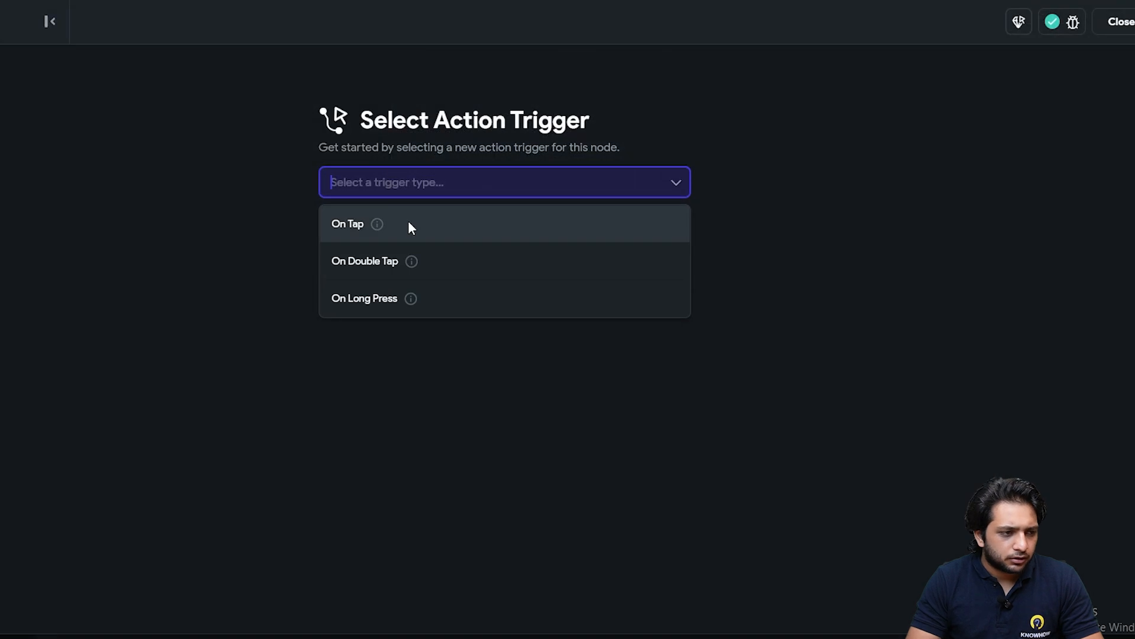
left_click(413, 228)
left_click(624, 382)
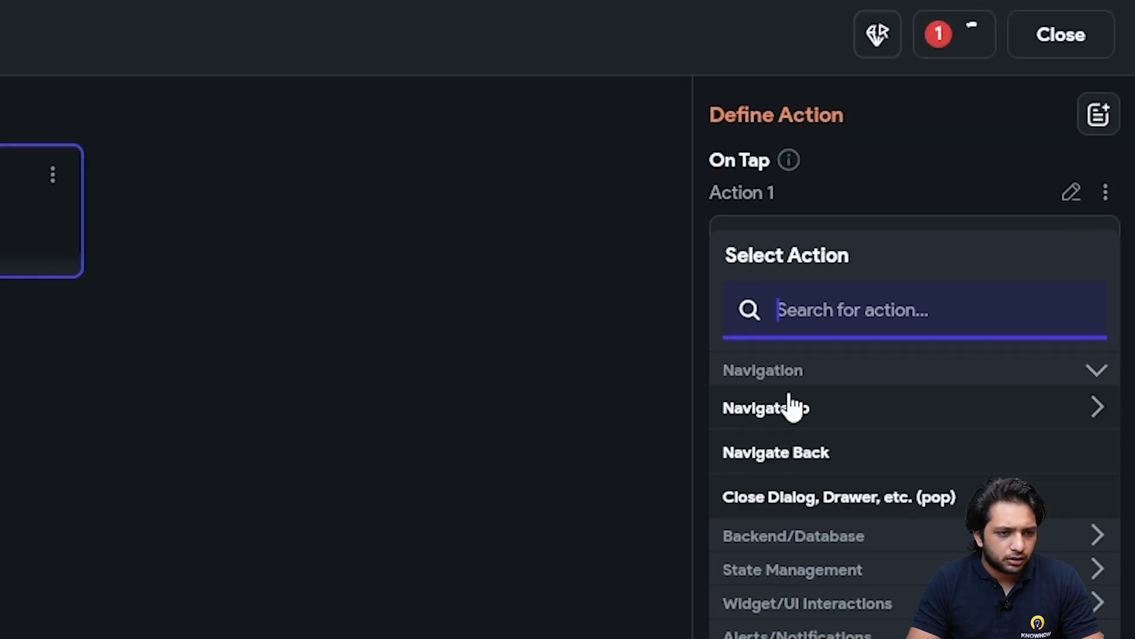
left_click(793, 407)
left_click(790, 496)
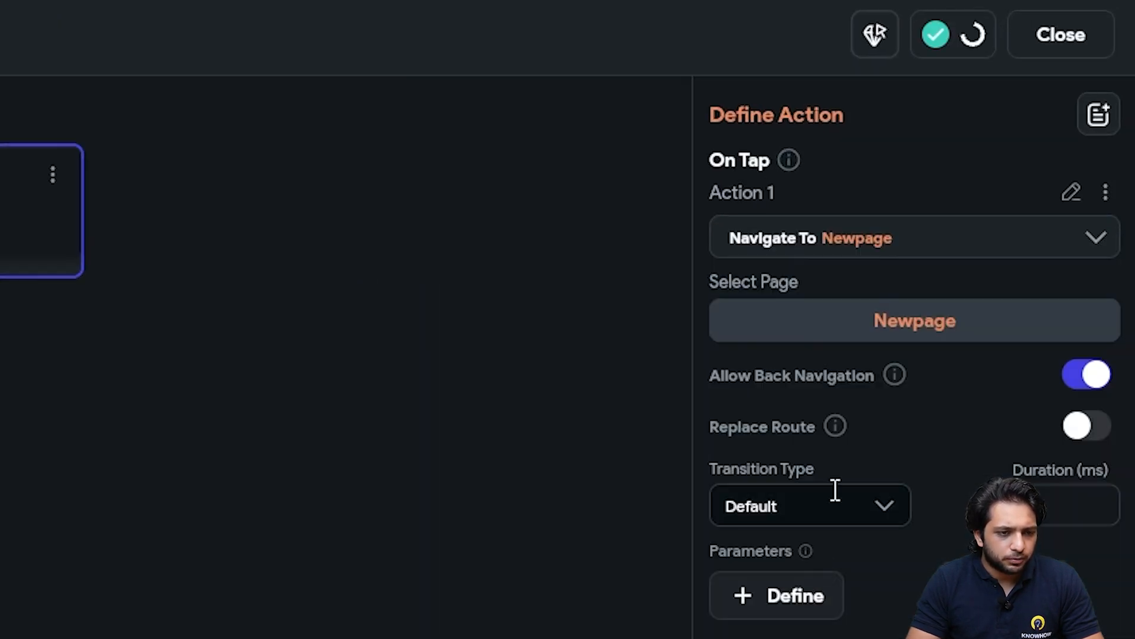
left_click(1048, 47)
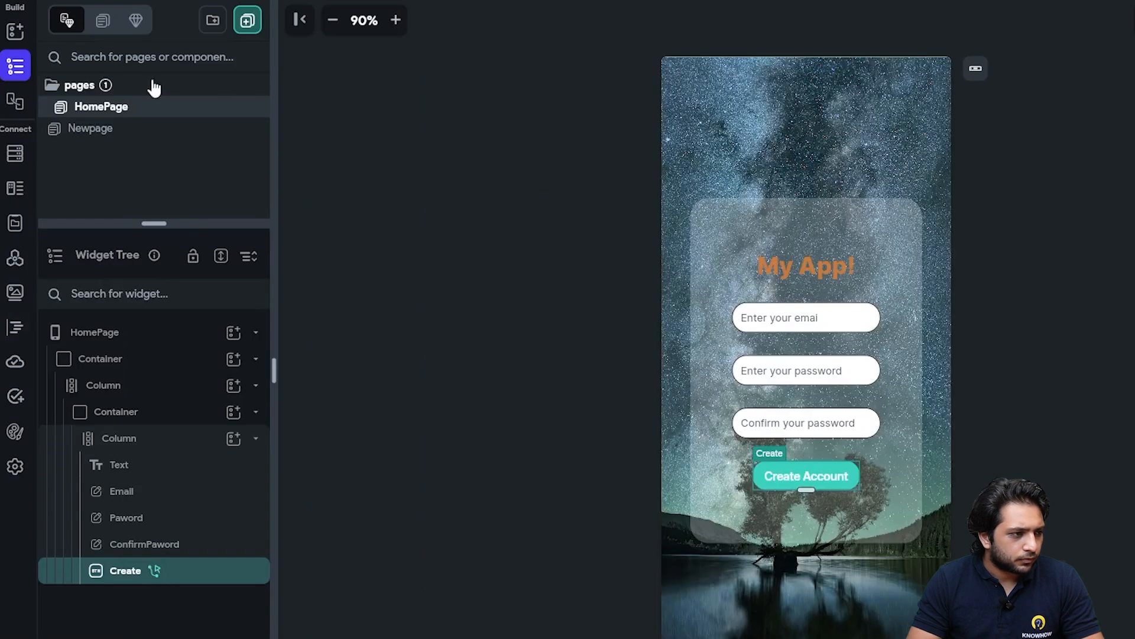
On Newpage, set the AppBar style to Back Button → Center Title
left_click(127, 140)
left_click(881, 104)
left_click(976, 68)
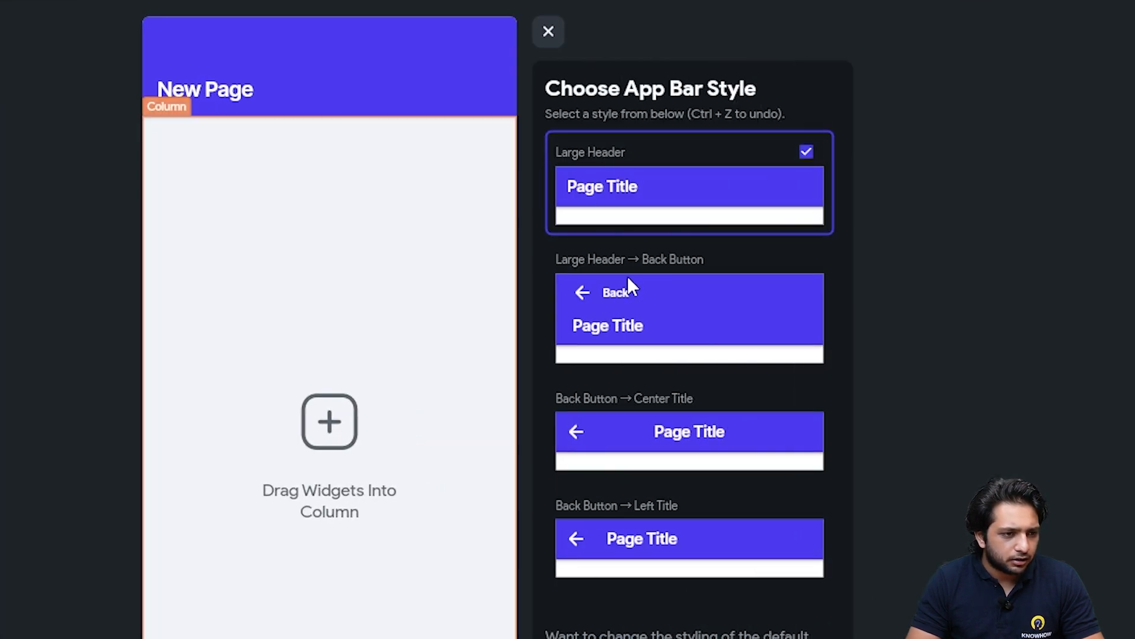
left_click(615, 454)
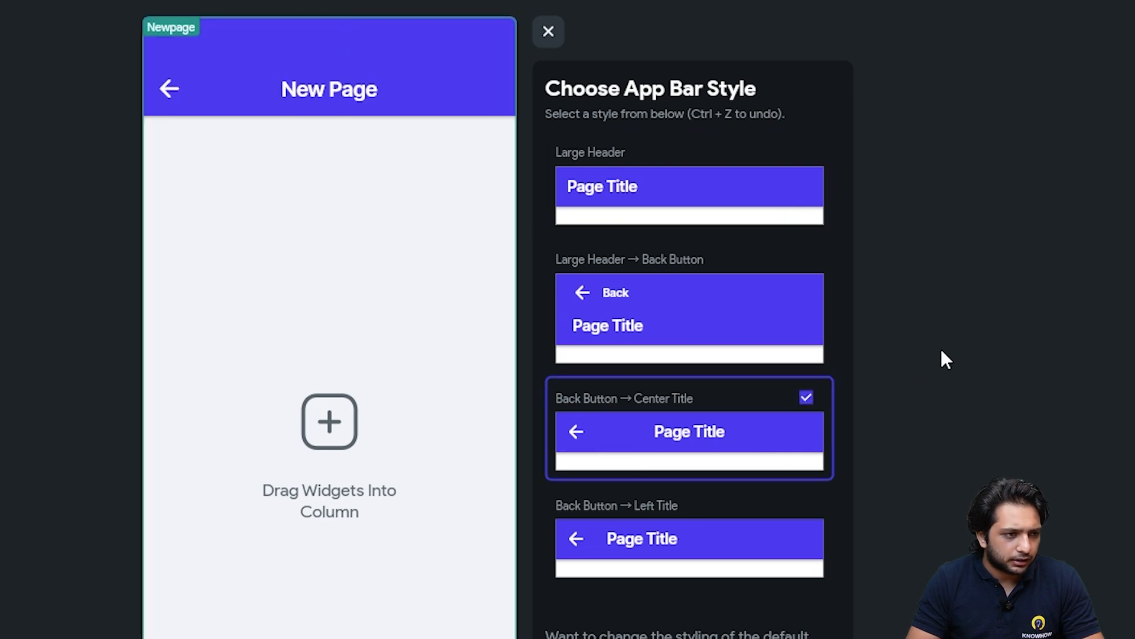
left_click(552, 31)
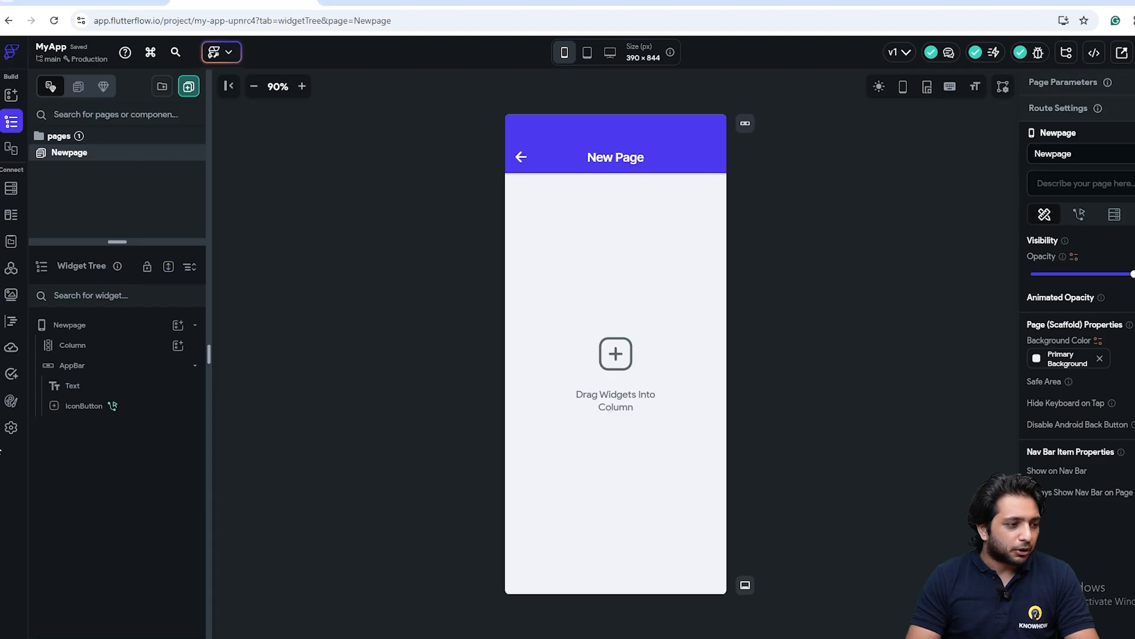
Open the app settings and run the app in Test Mode until the preview loads
left_click(10, 428)
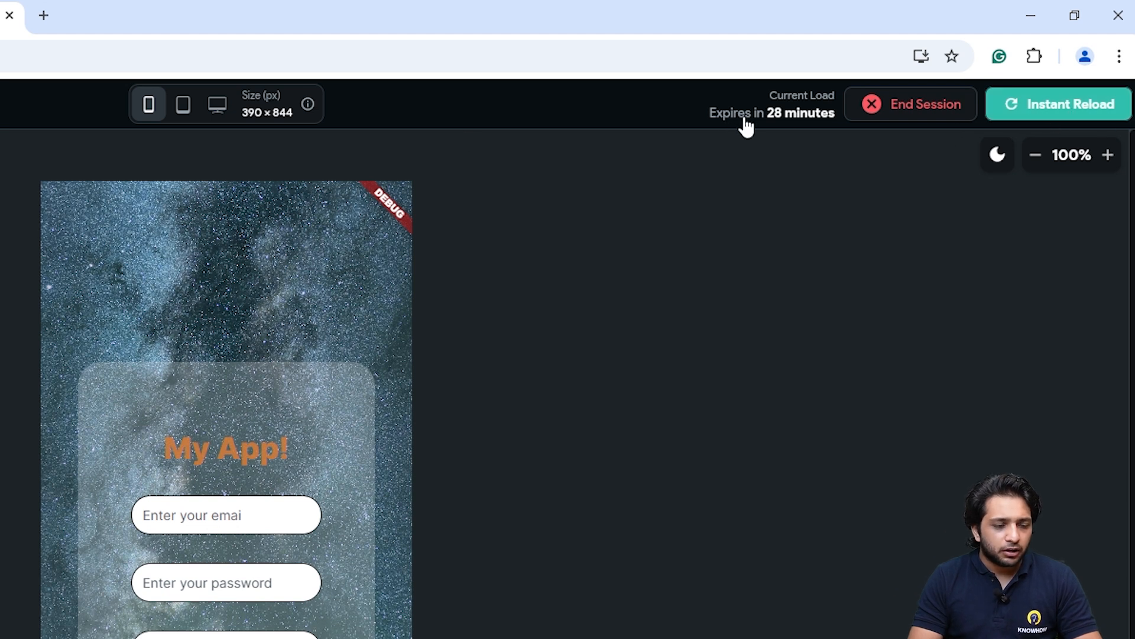
mouse_move(767, 126)
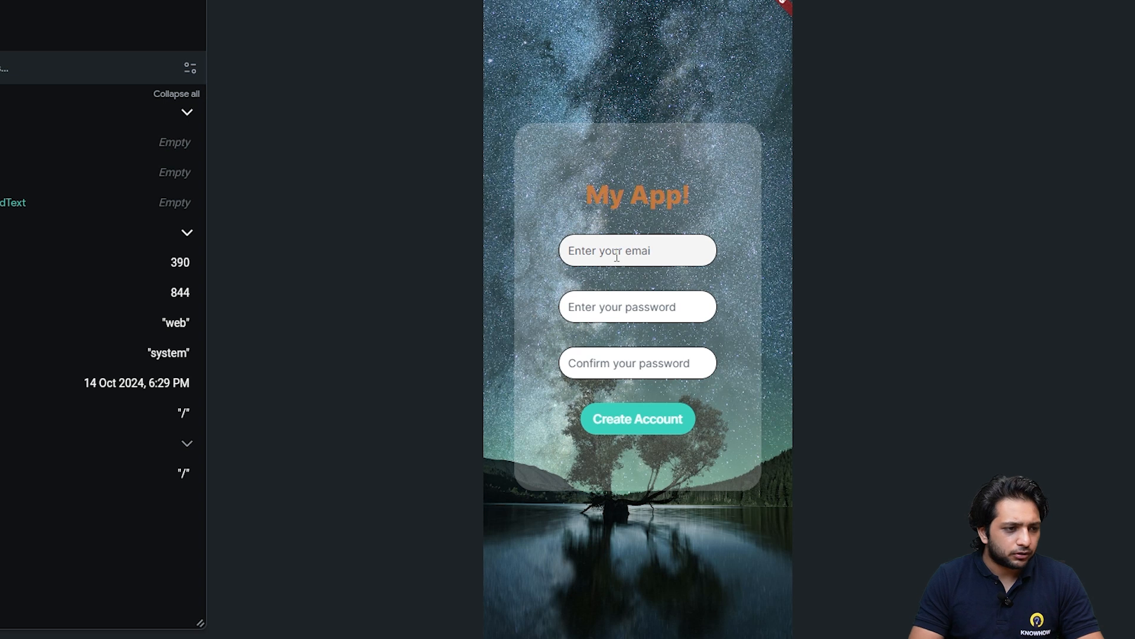
In test mode, enter an email and the same password twice, submit, then go back from New Page
left_click(640, 253)
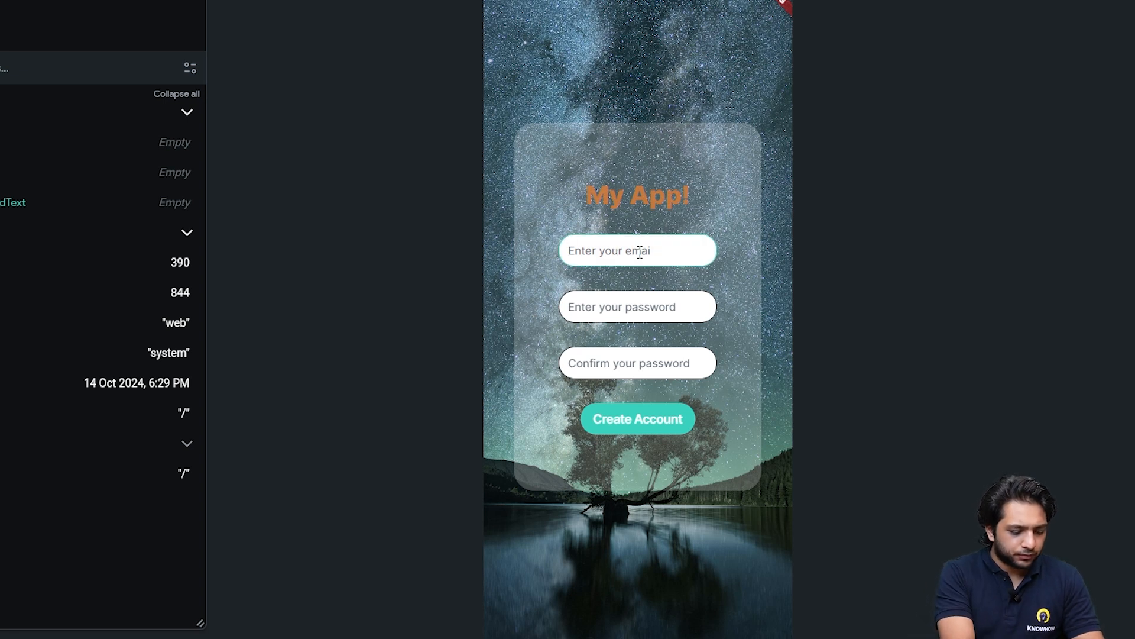
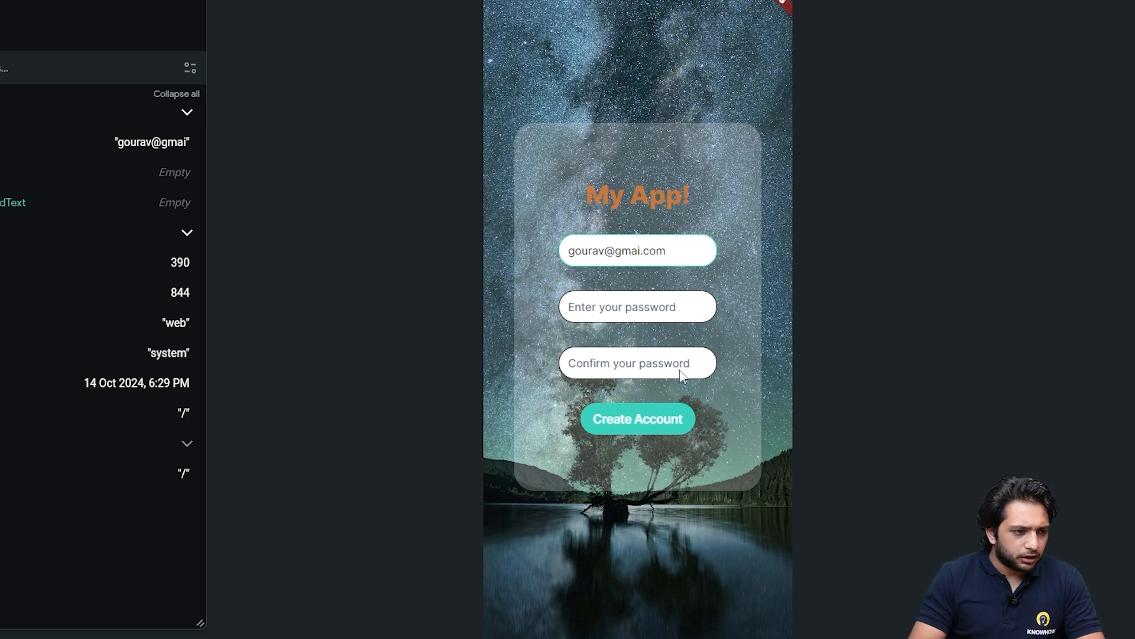
left_click(596, 304)
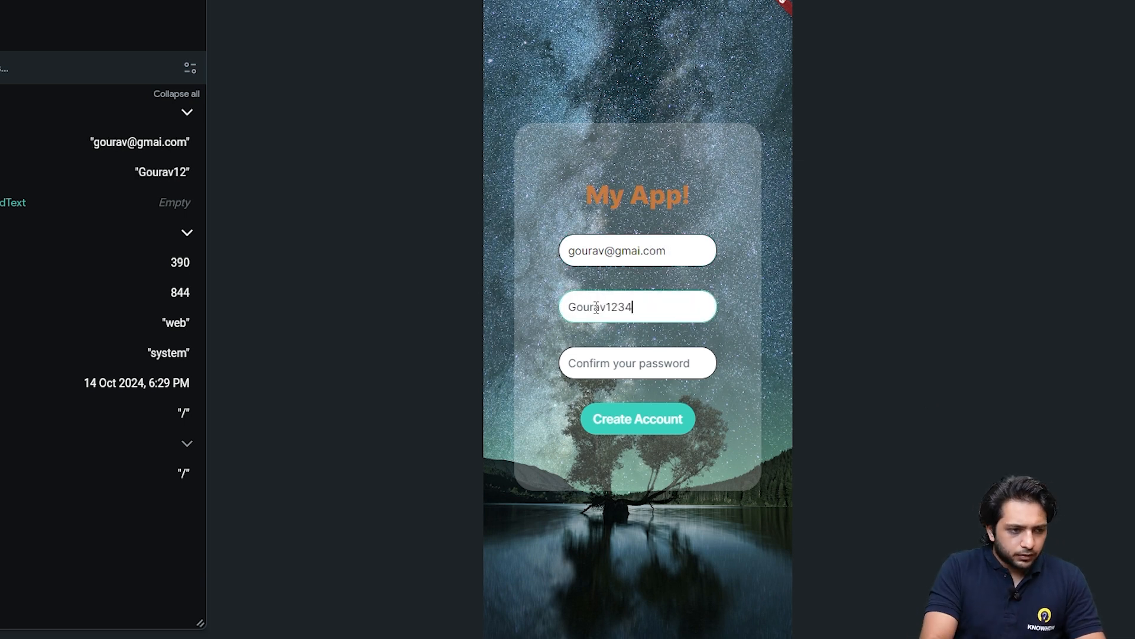
left_click(642, 376)
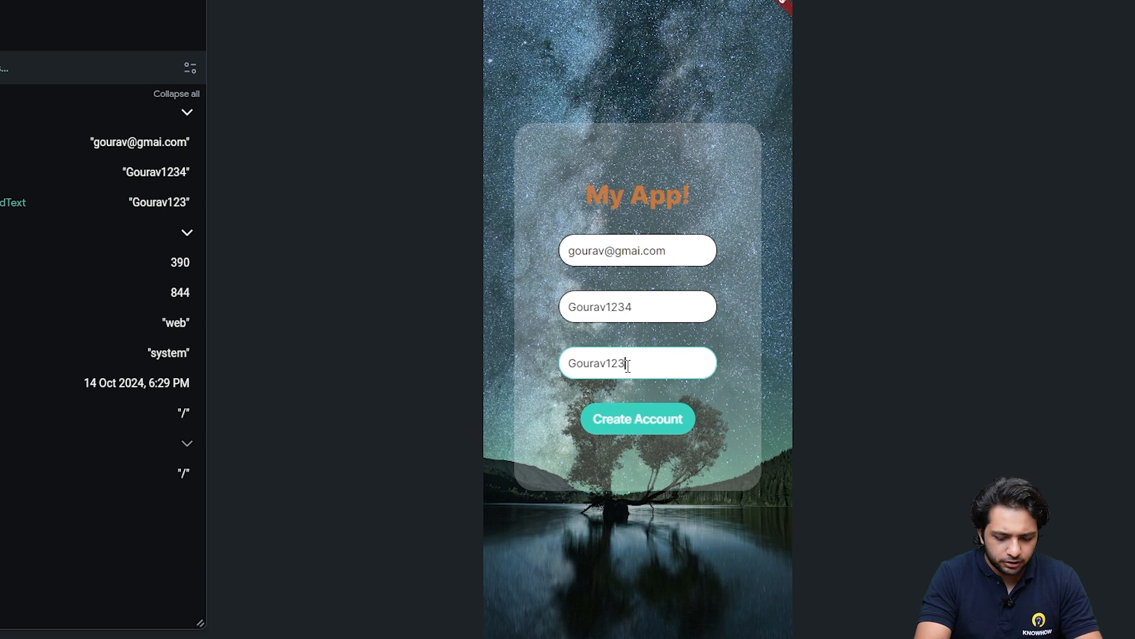
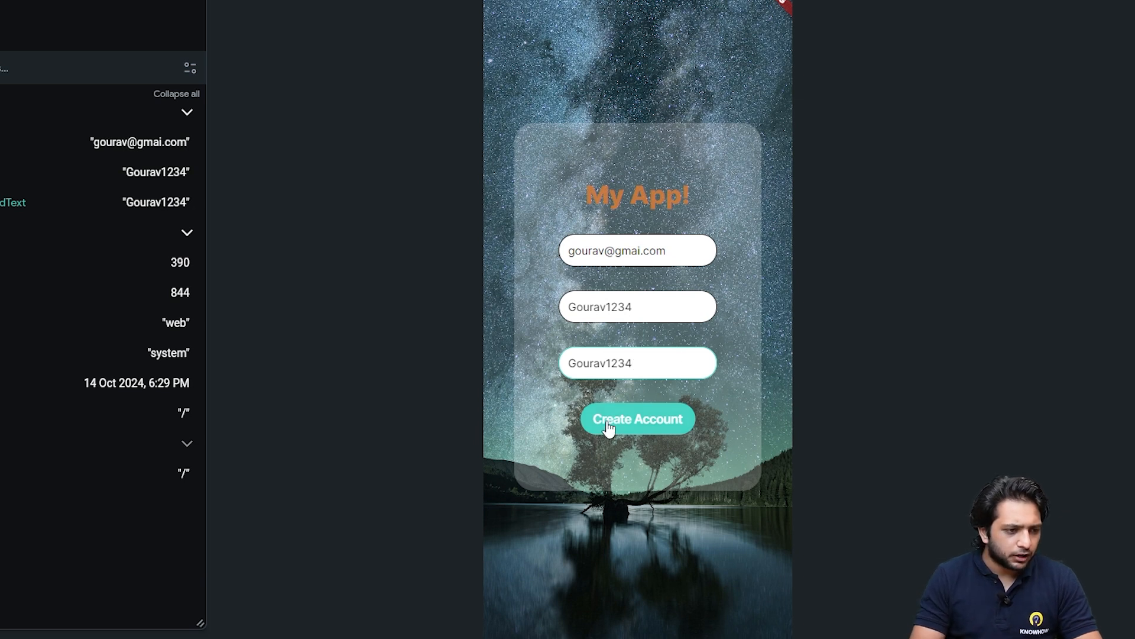
left_click(609, 426)
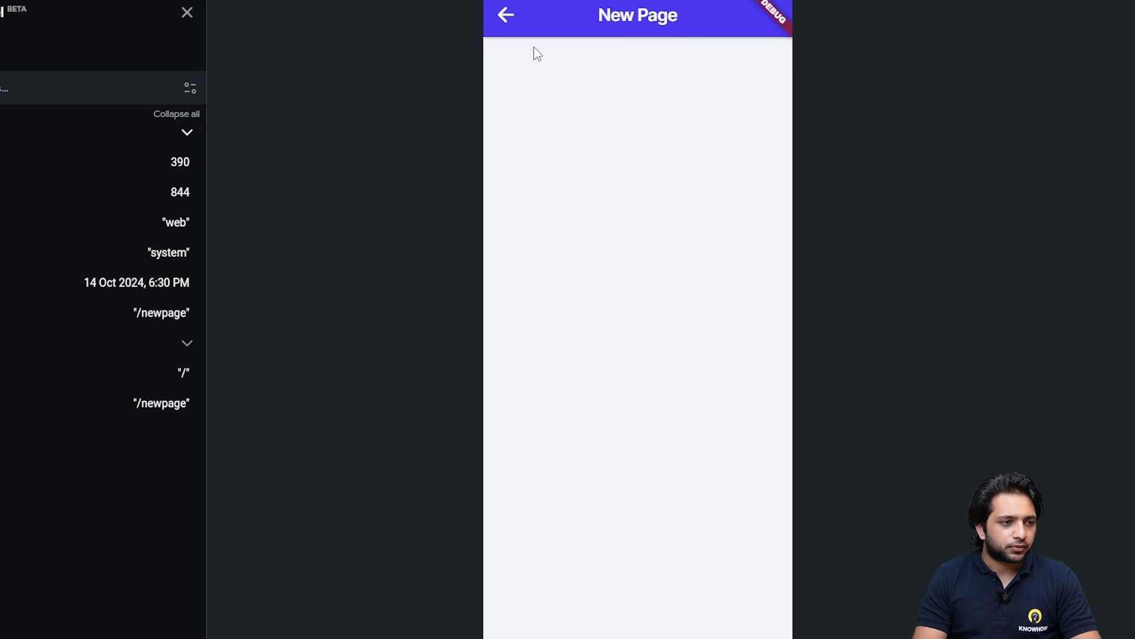
left_click(504, 16)
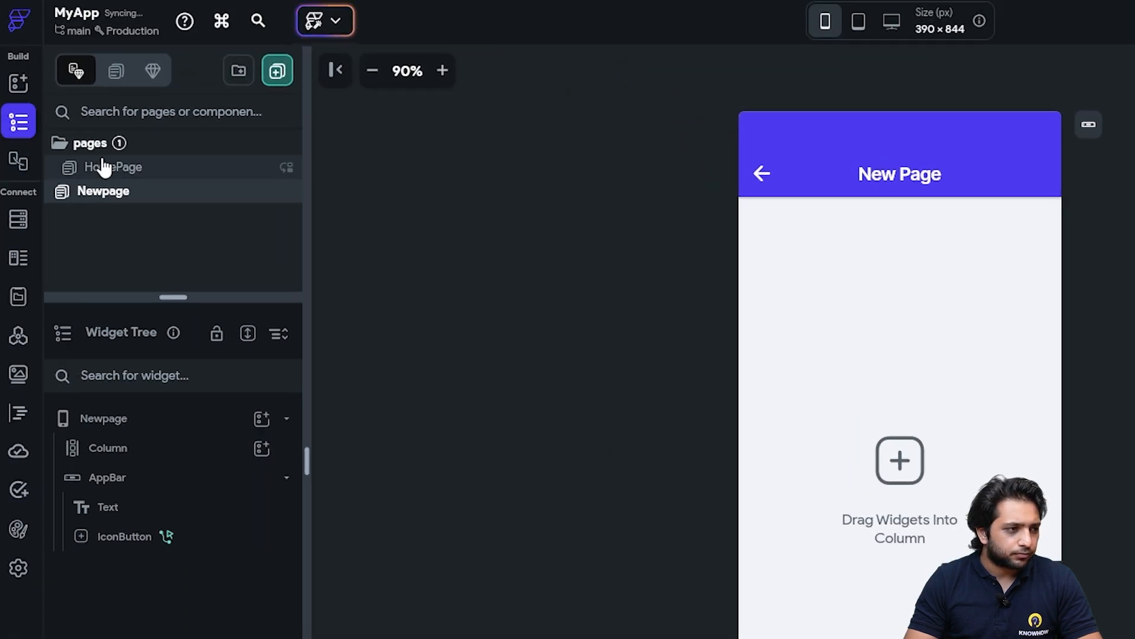
Make the Paword field a password field with a Primary Text, size-24 show/hide icon
left_click(110, 165)
left_click(899, 461)
scroll(1026, 278, "down", 5)
scroll(1027, 288, "down", 12)
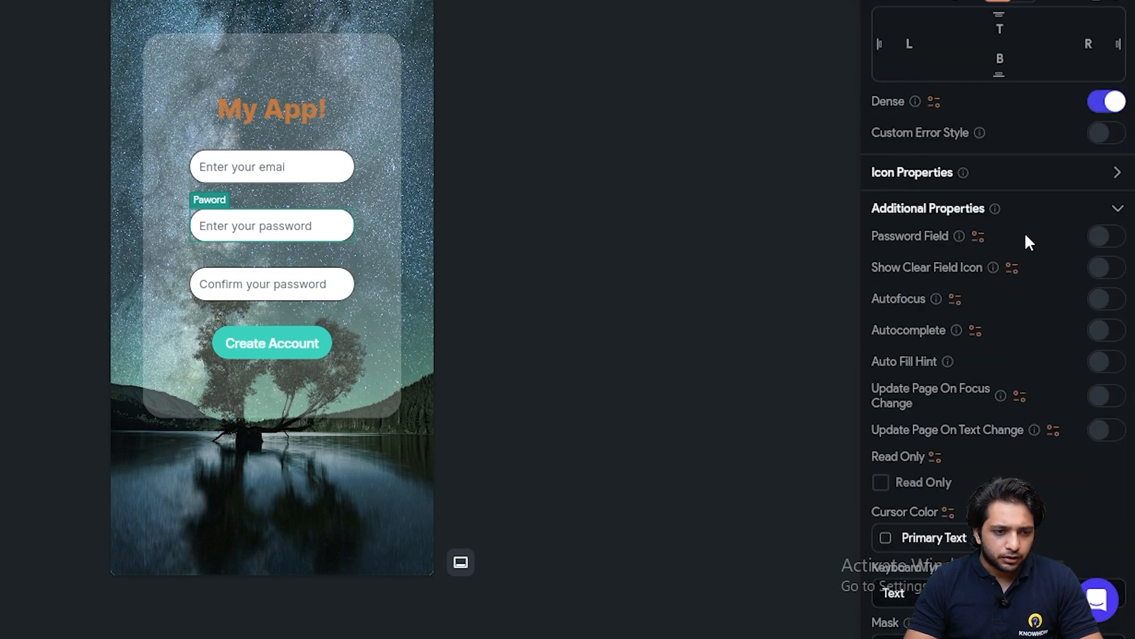
left_click(1098, 239)
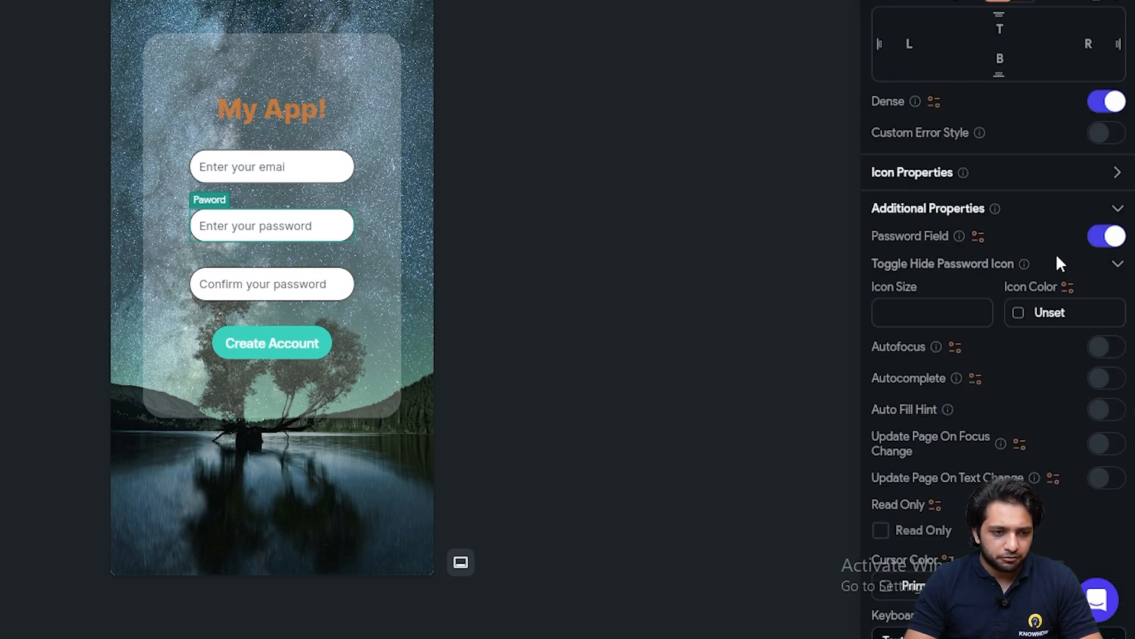
left_click(1018, 315)
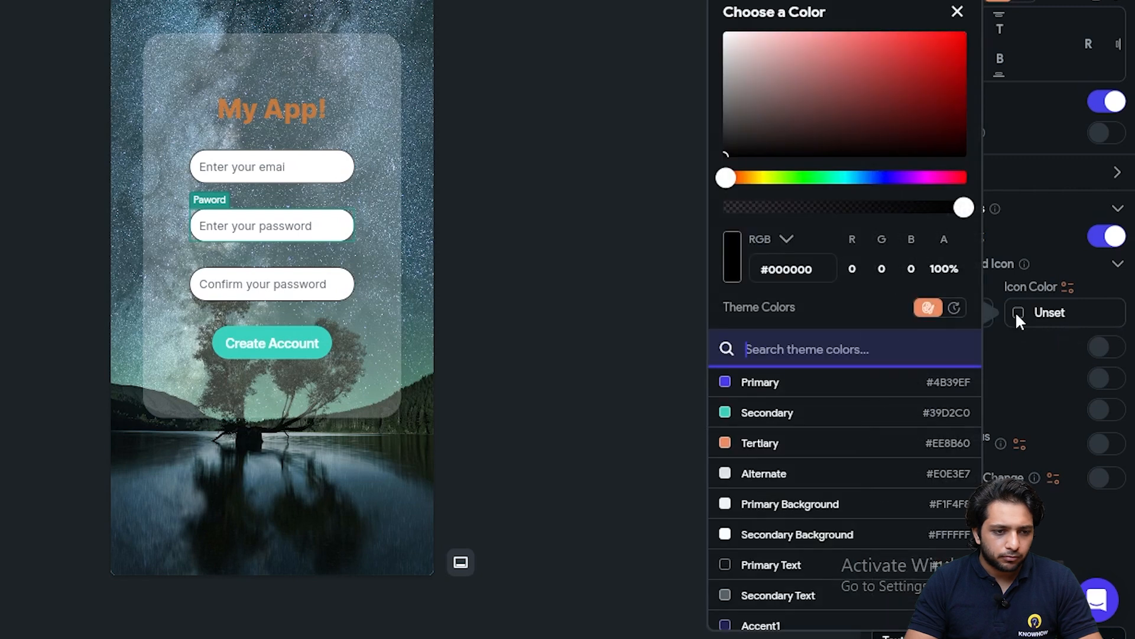
left_click(775, 566)
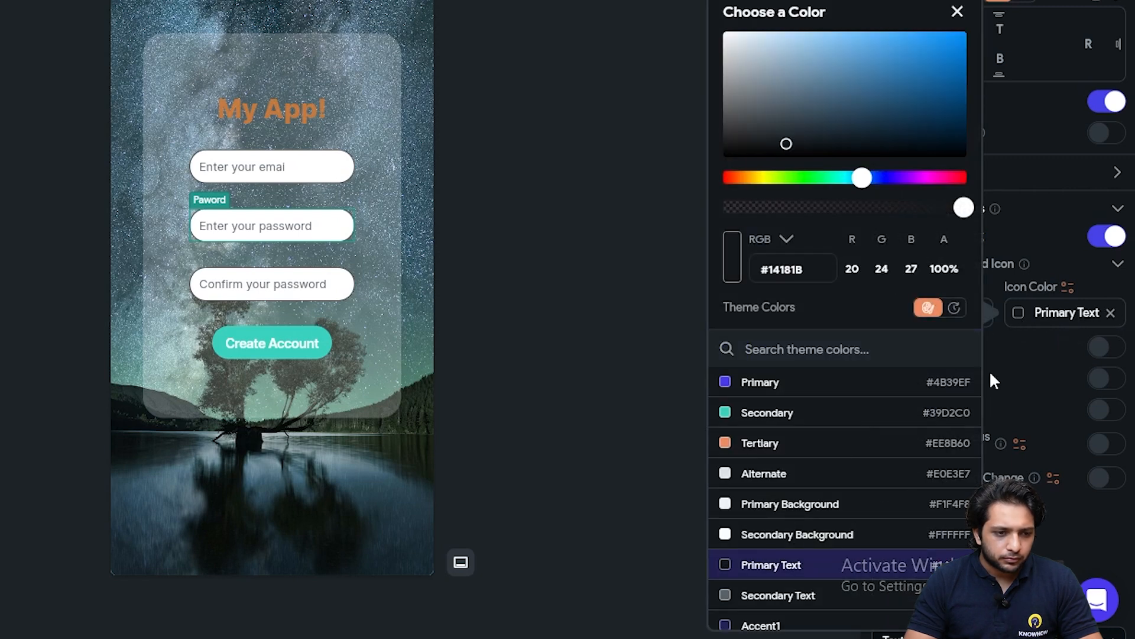
left_click(1011, 287)
left_click(891, 312)
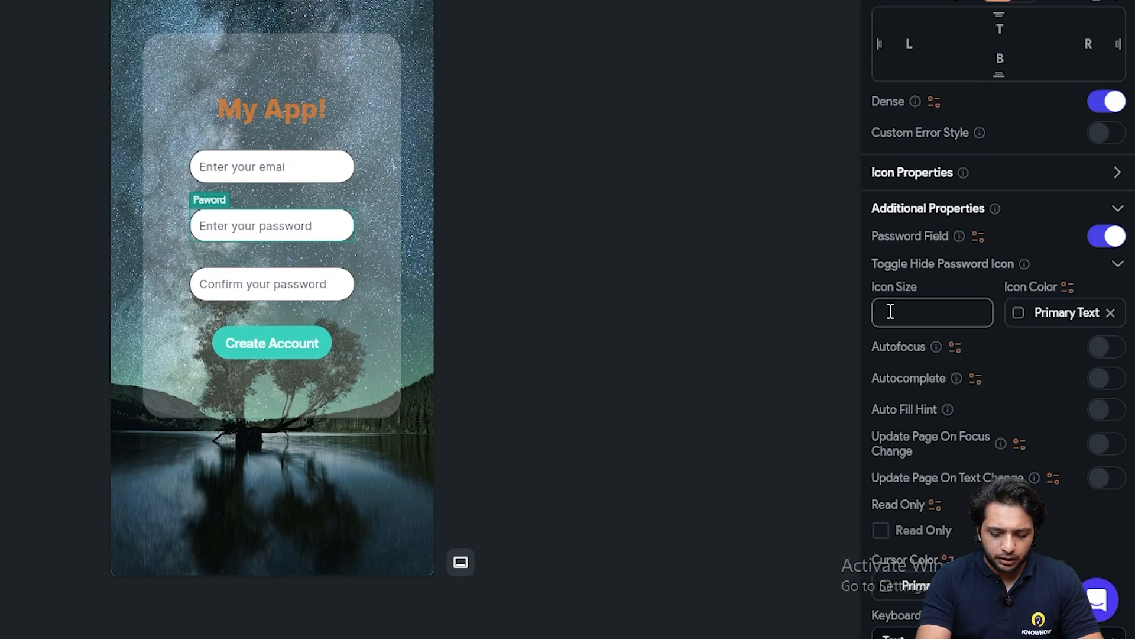
type("24")
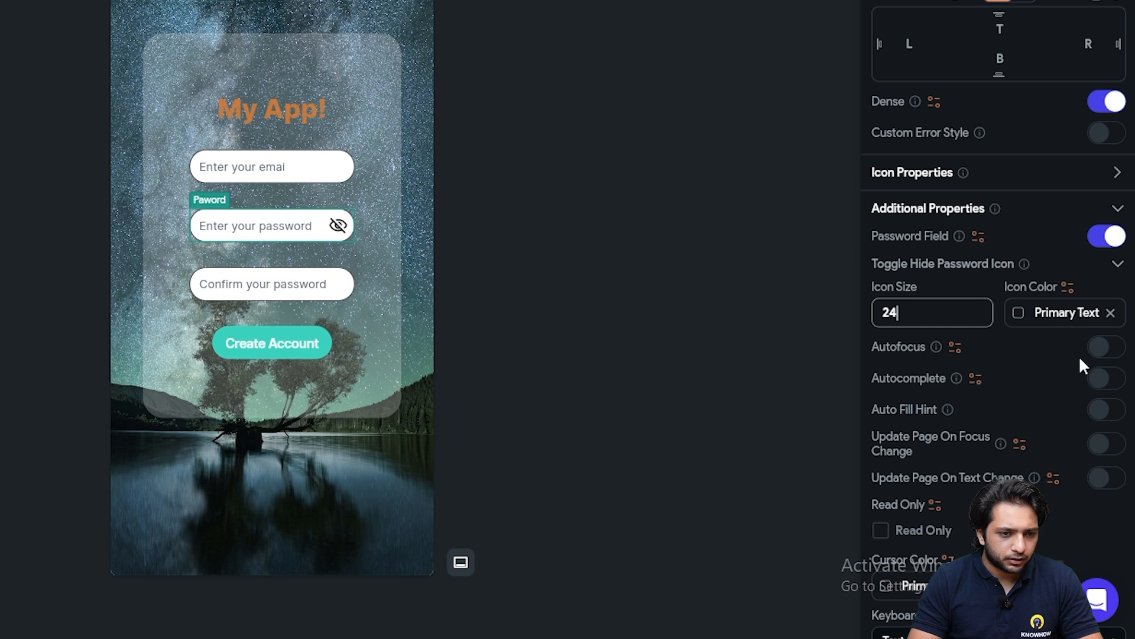
Give ConfirmPaword the same password masking, Primary Text icon colour and icon size 24
left_click(319, 283)
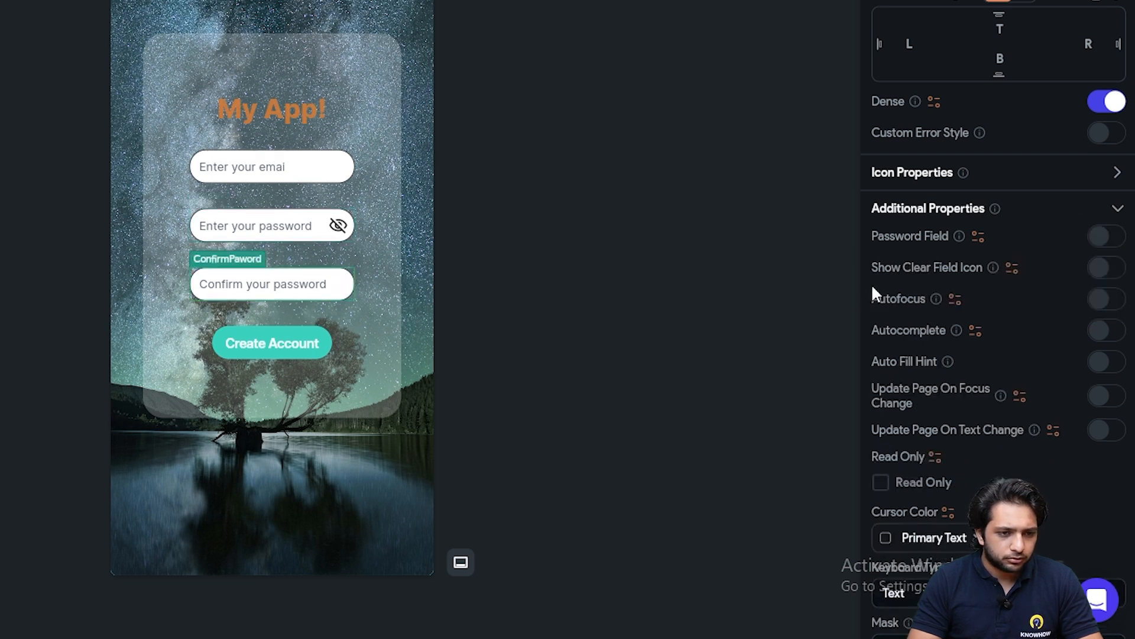
left_click(1106, 237)
left_click(1049, 314)
left_click(964, 307)
type("24")
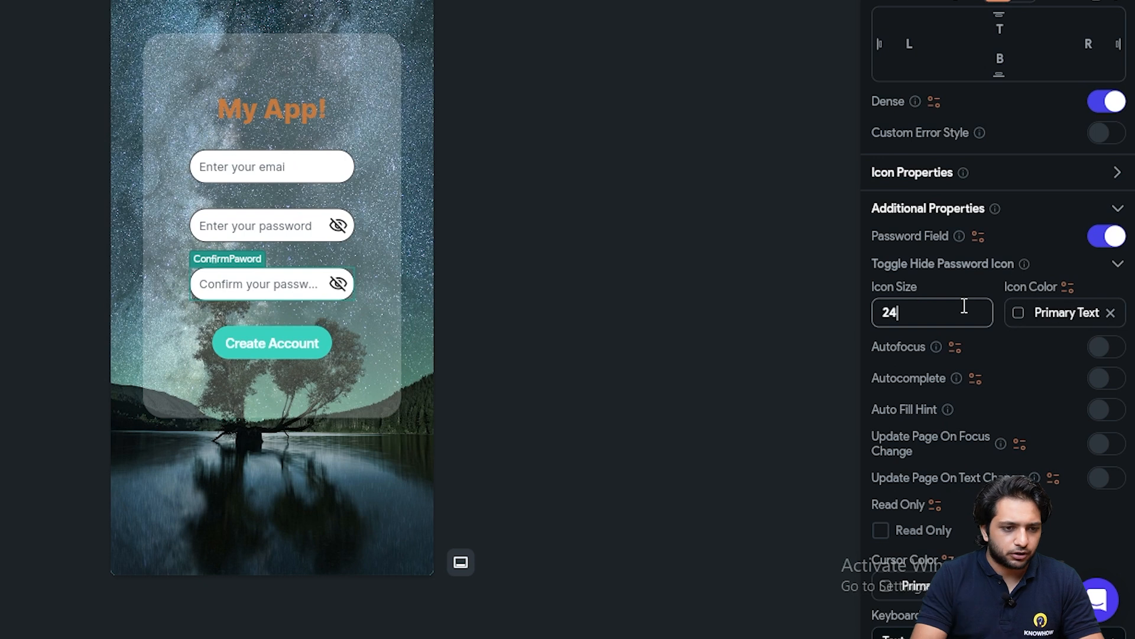
left_click(499, 189)
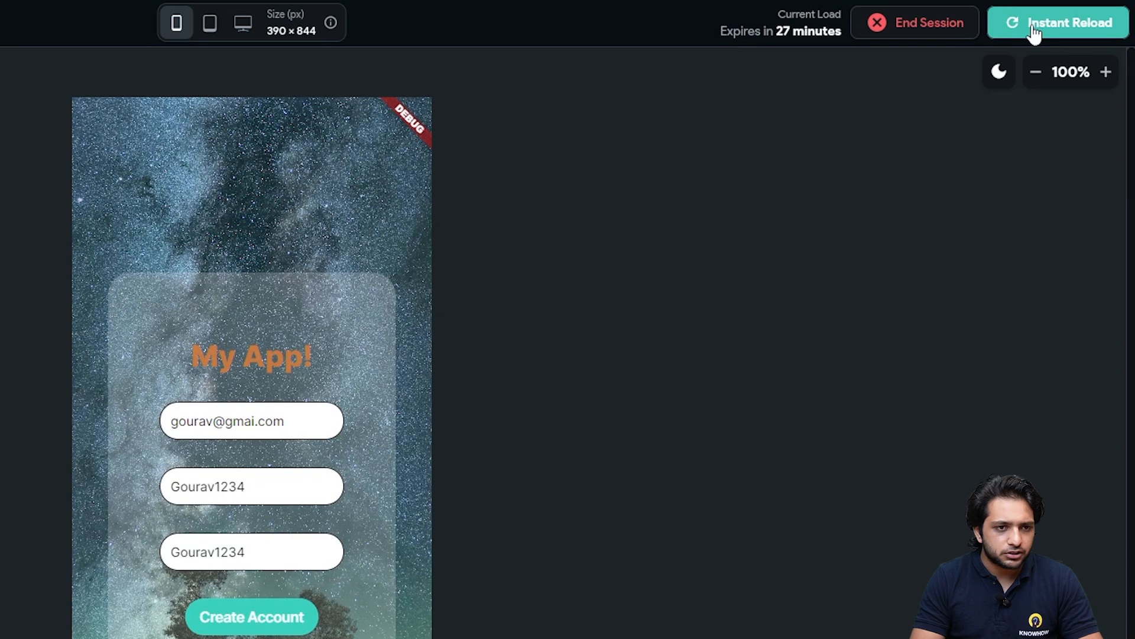
Instant-reload the test app, type a test password, toggle its eye icon, then clear it
left_click(1036, 34)
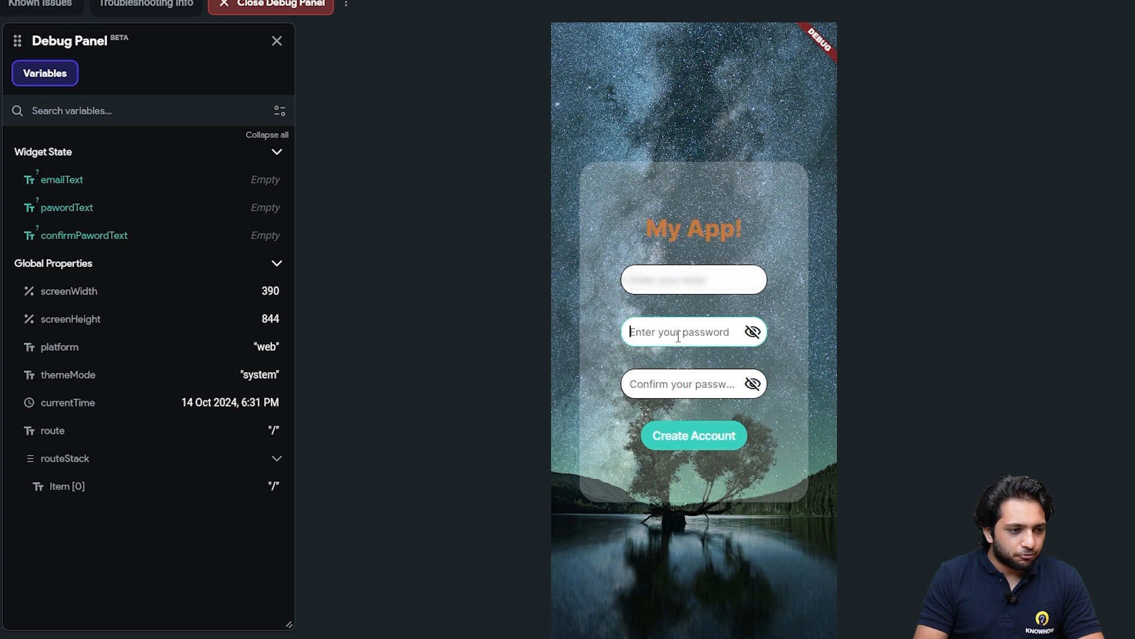
type("12")
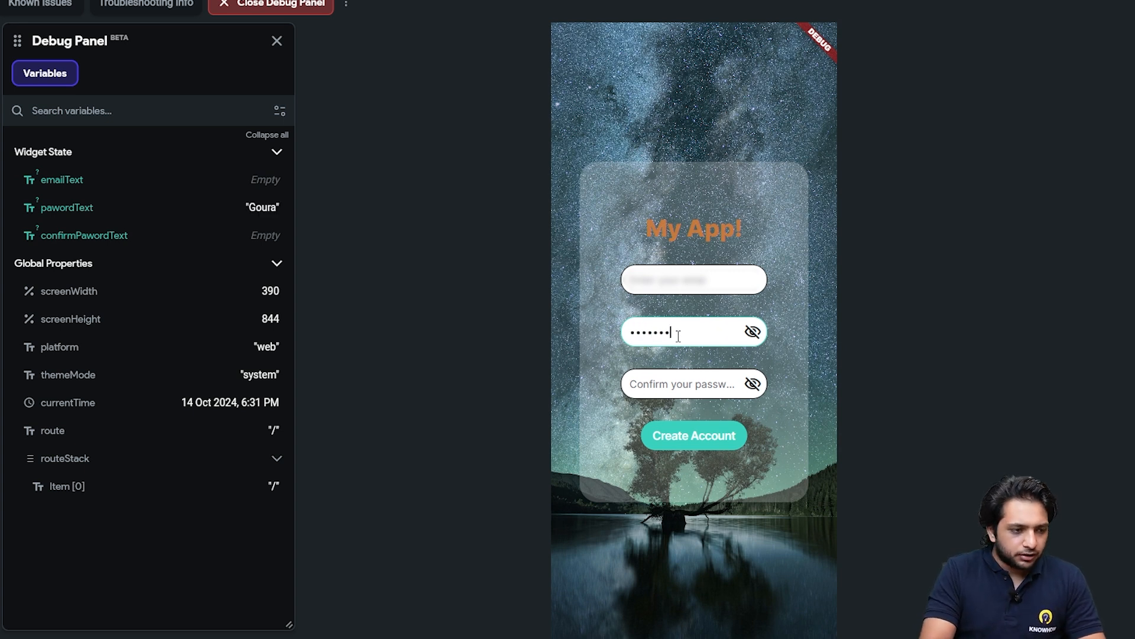
left_click(753, 333)
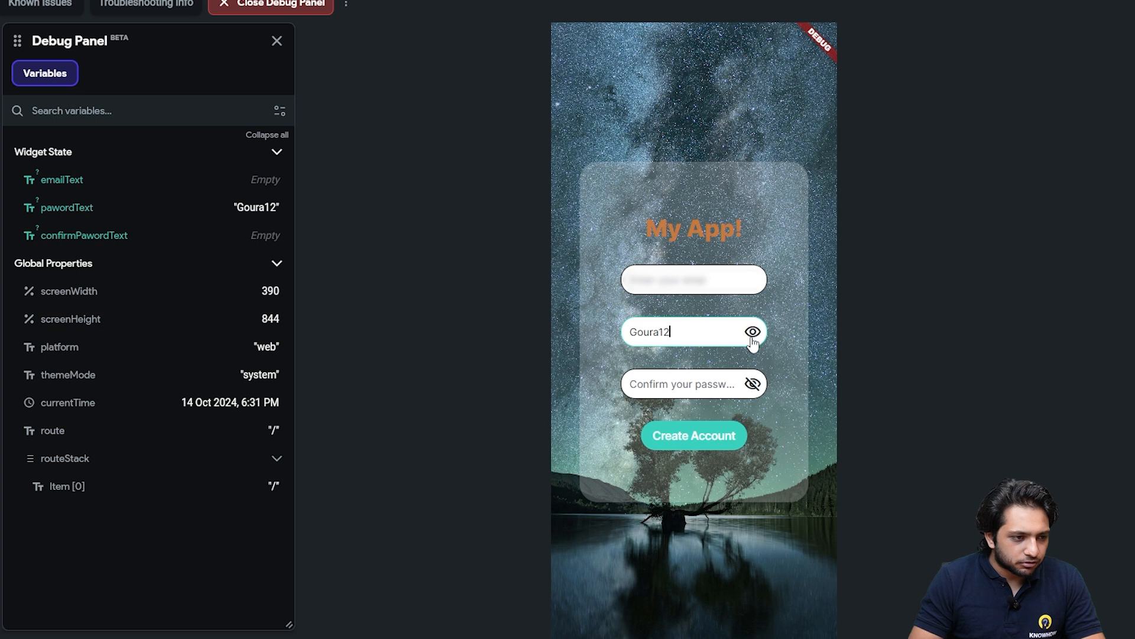
left_click(753, 336)
left_click(753, 385)
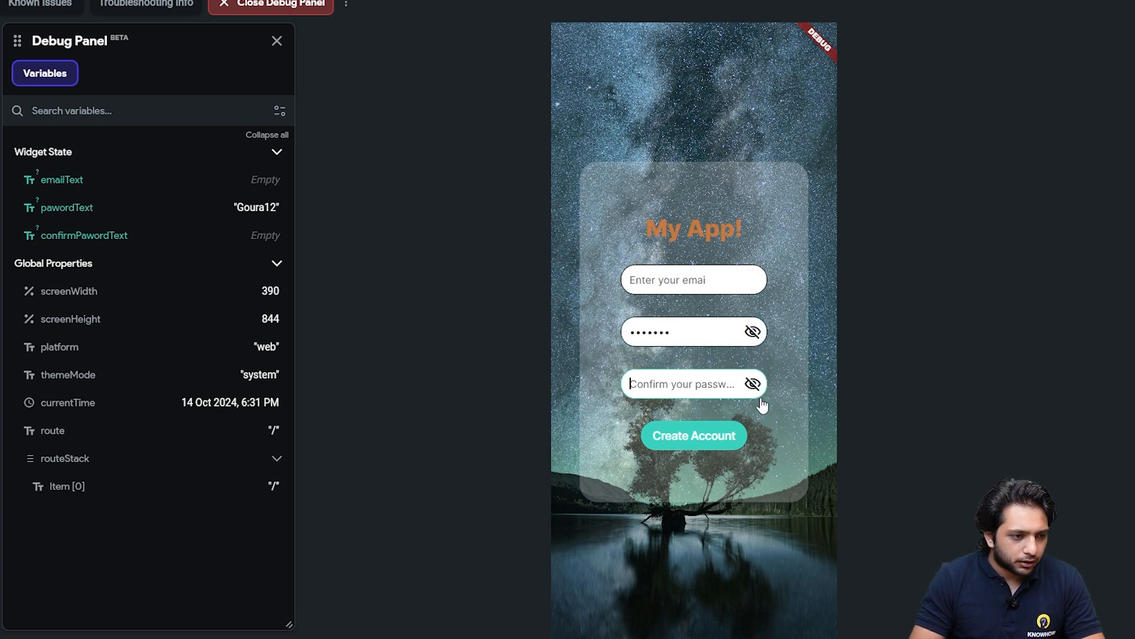
left_click_drag(675, 336, 608, 333)
key("BackSpace")
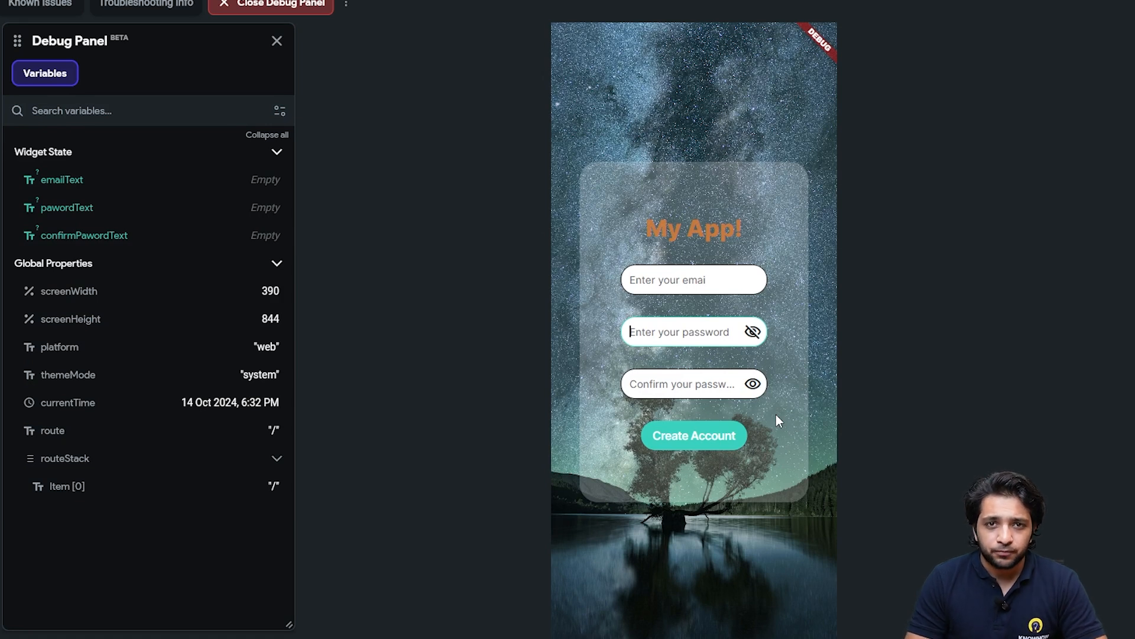
key("ctrl+shift+Tab")
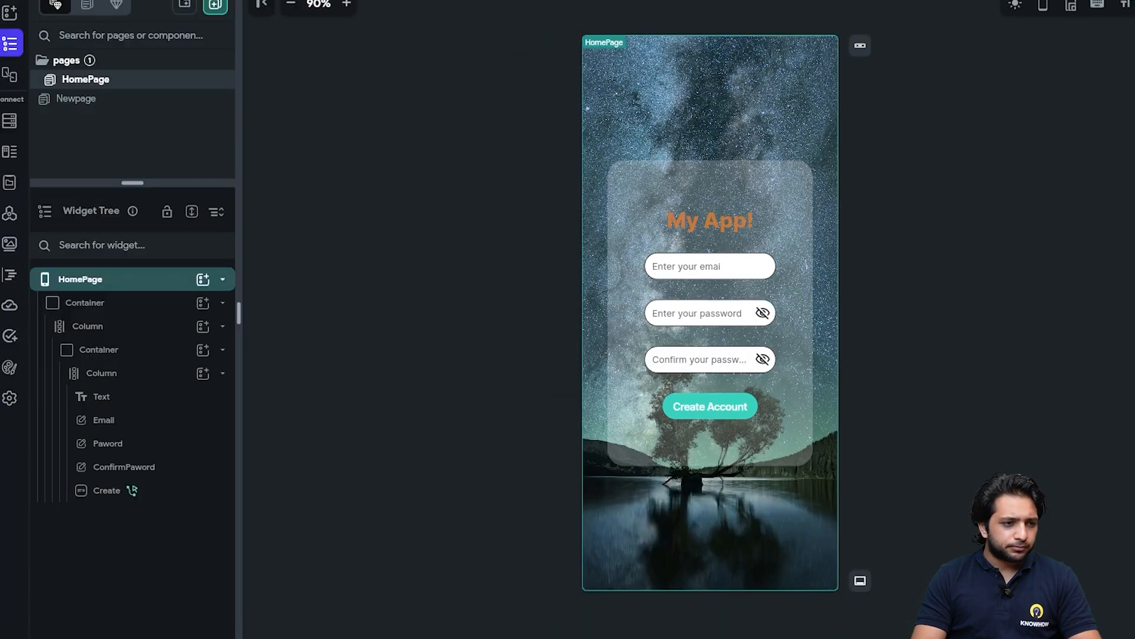
Replace the Create Account button's Navigate To action with a single-condition conditional action
left_click(714, 406)
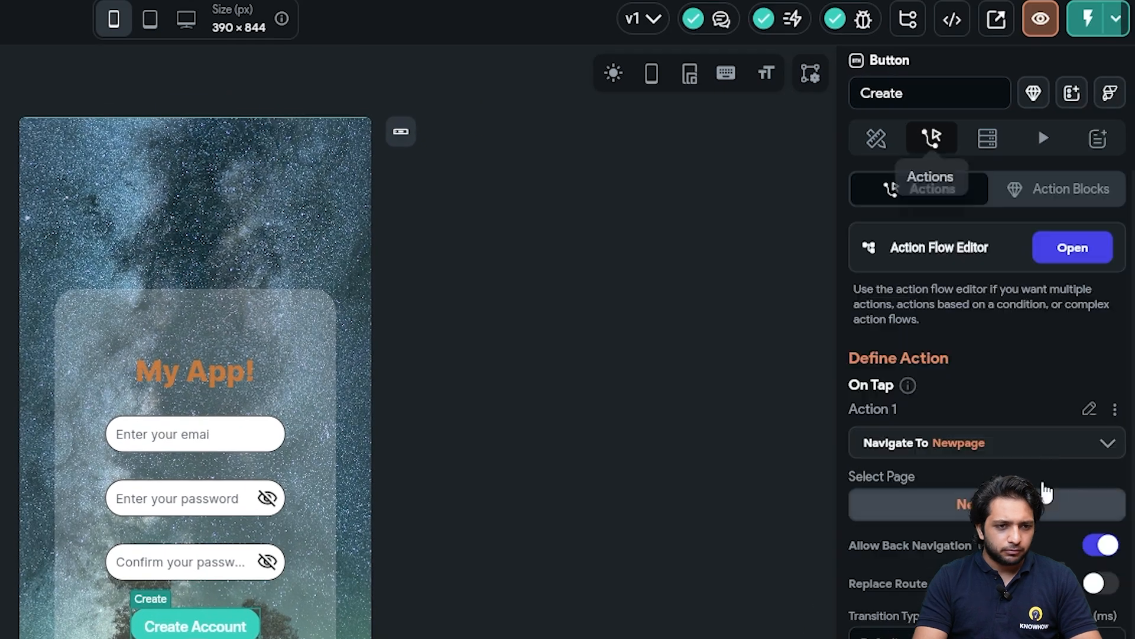
left_click(1073, 251)
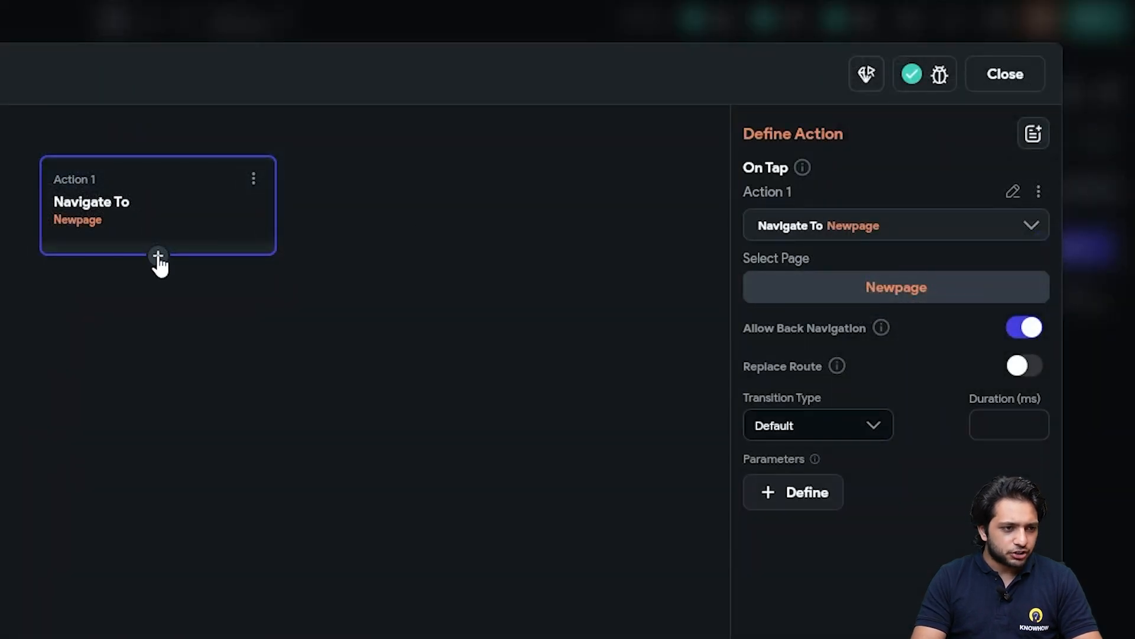
left_click(253, 180)
left_click(155, 334)
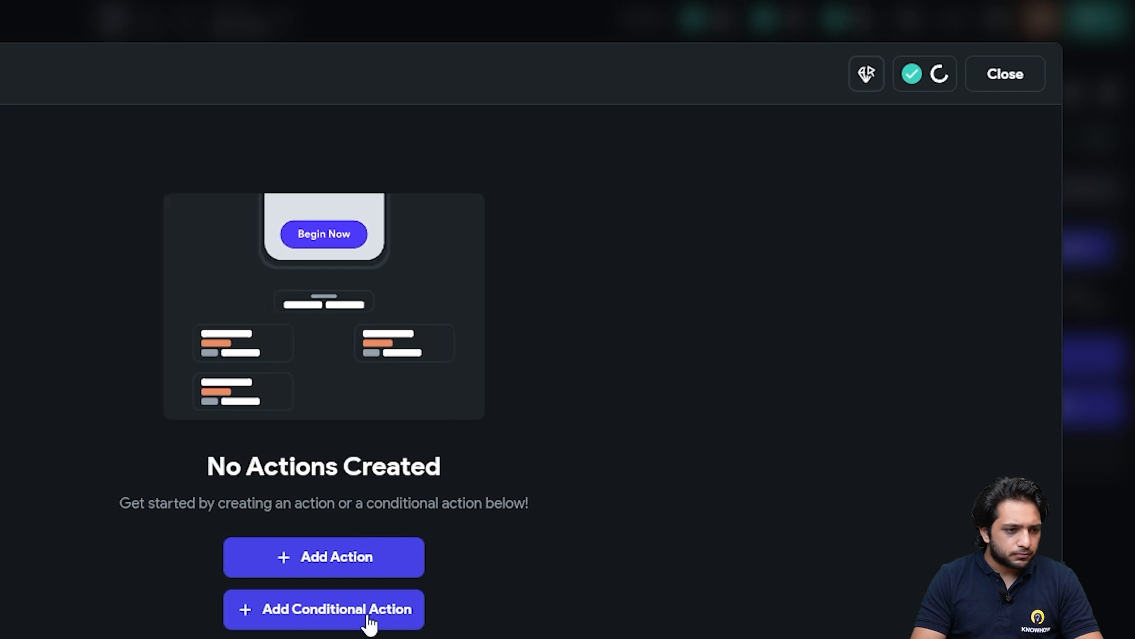
left_click(347, 615)
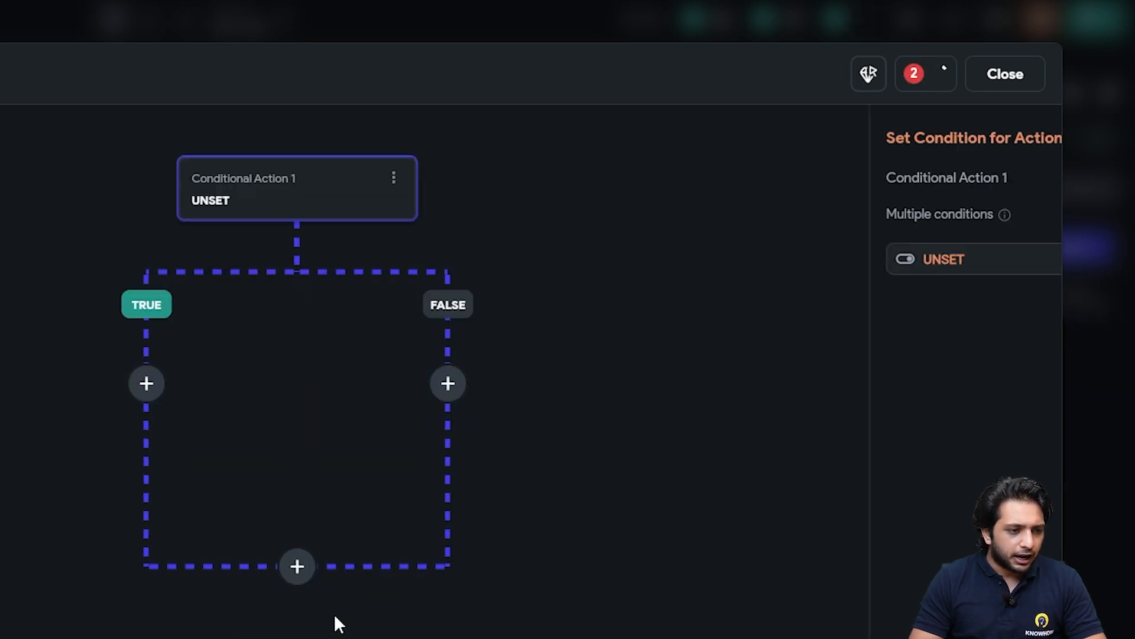
left_click(661, 354)
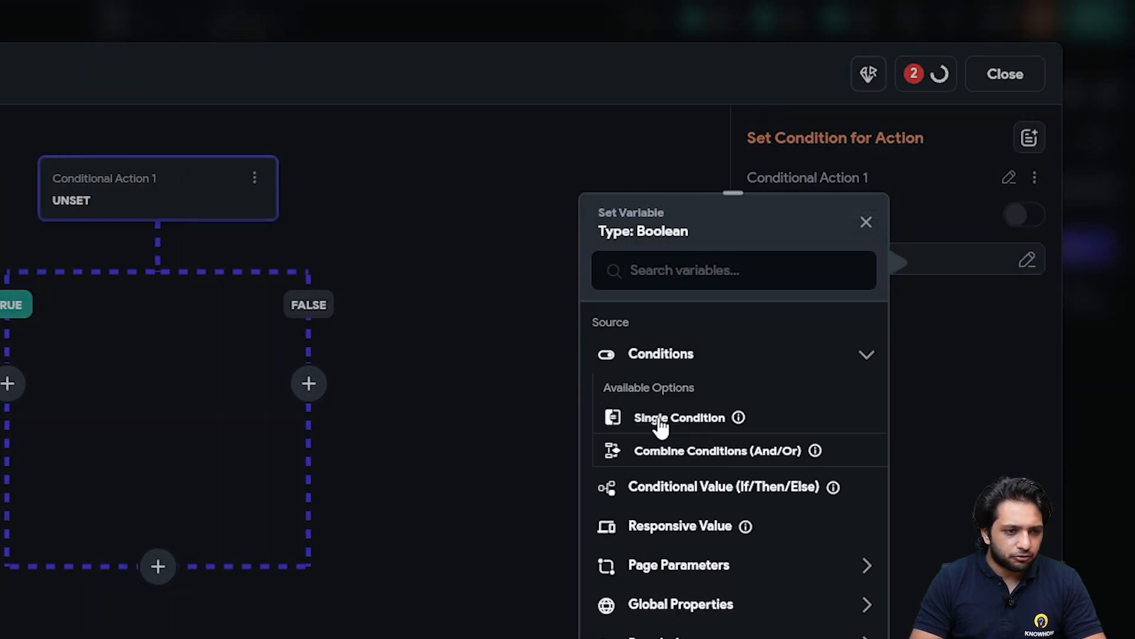
left_click(661, 414)
Compare the Paword widget state against ConfirmPaword, confirm, and add an action under TRUE
left_click(661, 371)
left_click(669, 421)
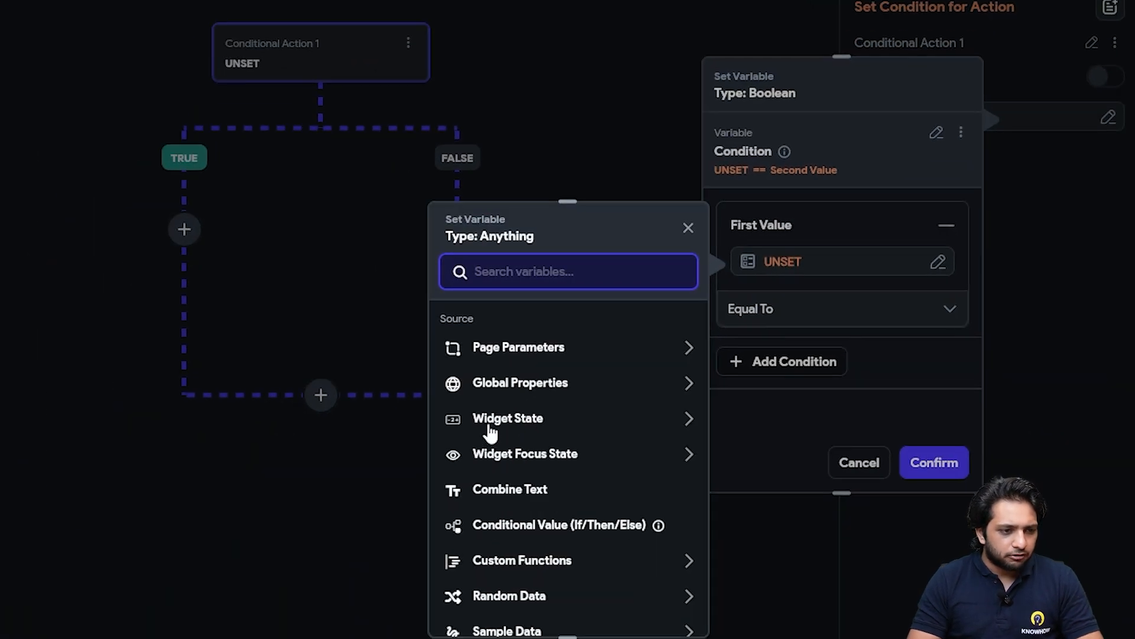
left_click(450, 467)
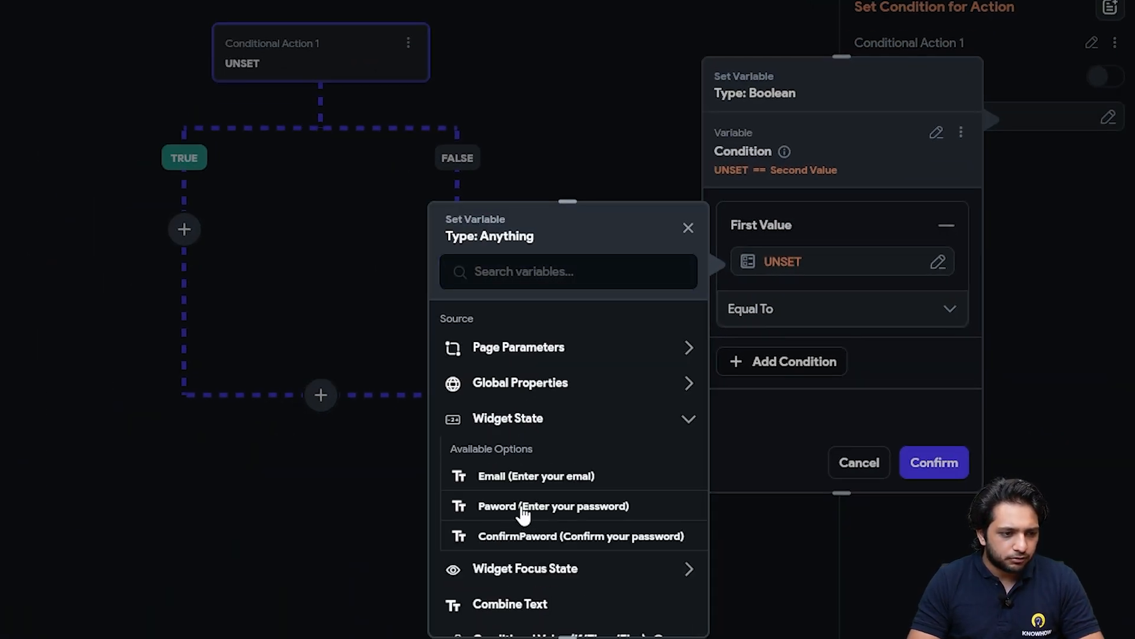
left_click(523, 513)
left_click(802, 355)
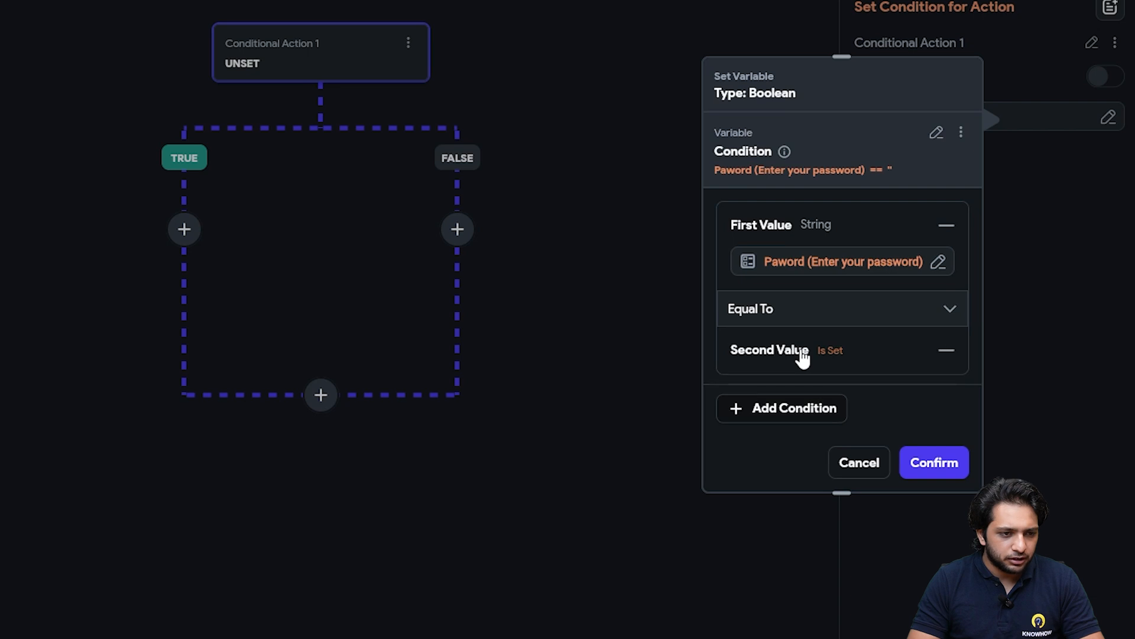
left_click(769, 379)
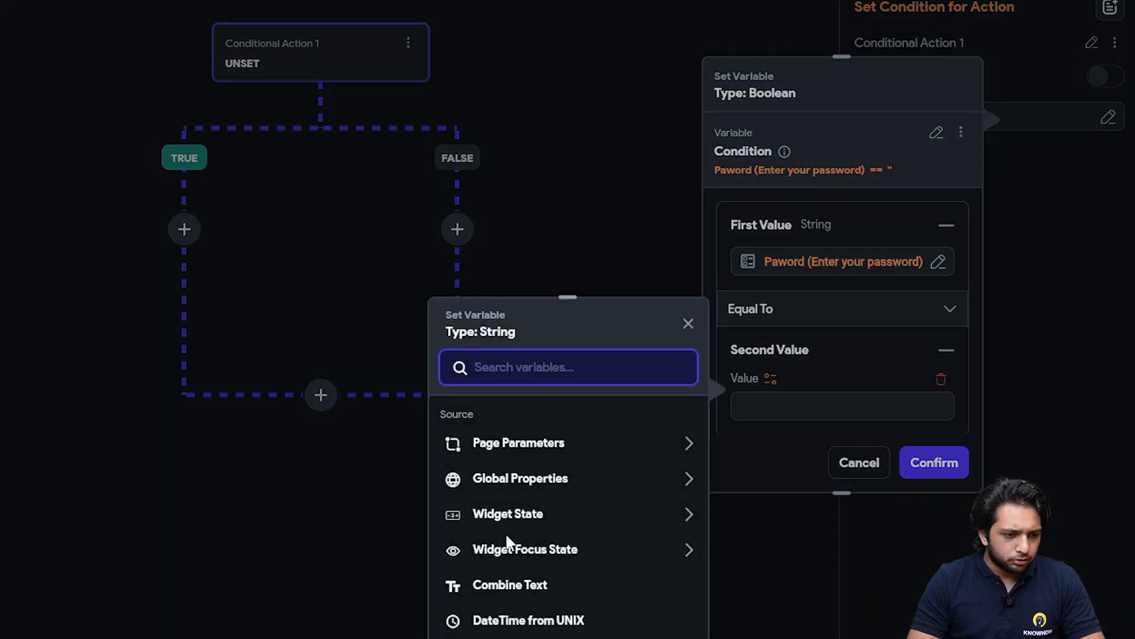
left_click(507, 516)
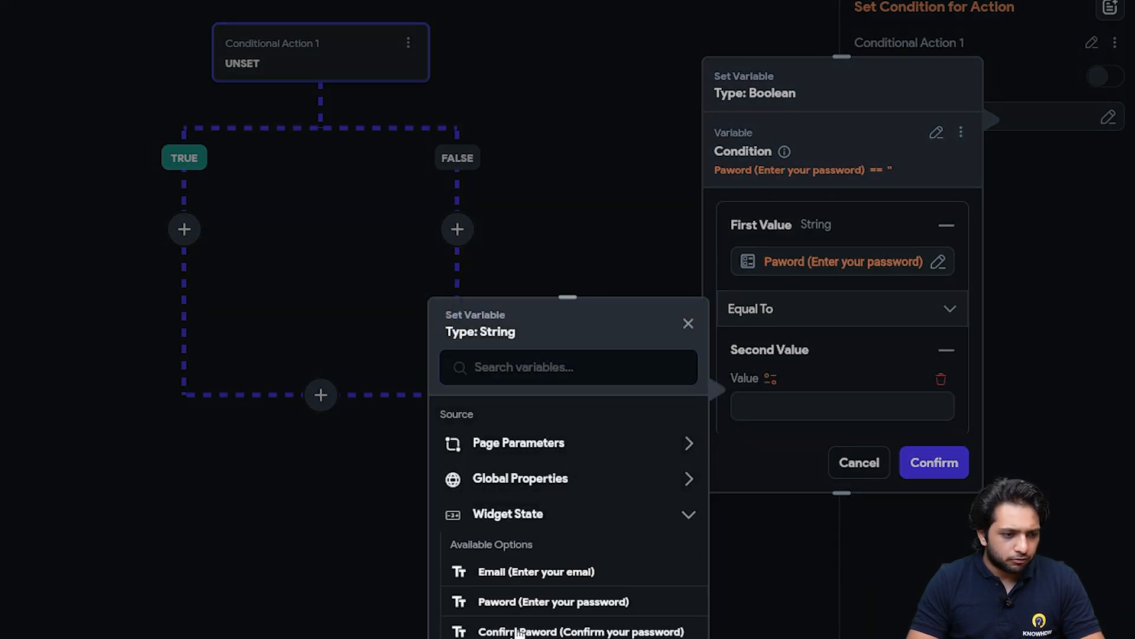
left_click(518, 632)
left_click(932, 467)
left_click(184, 243)
left_click(185, 275)
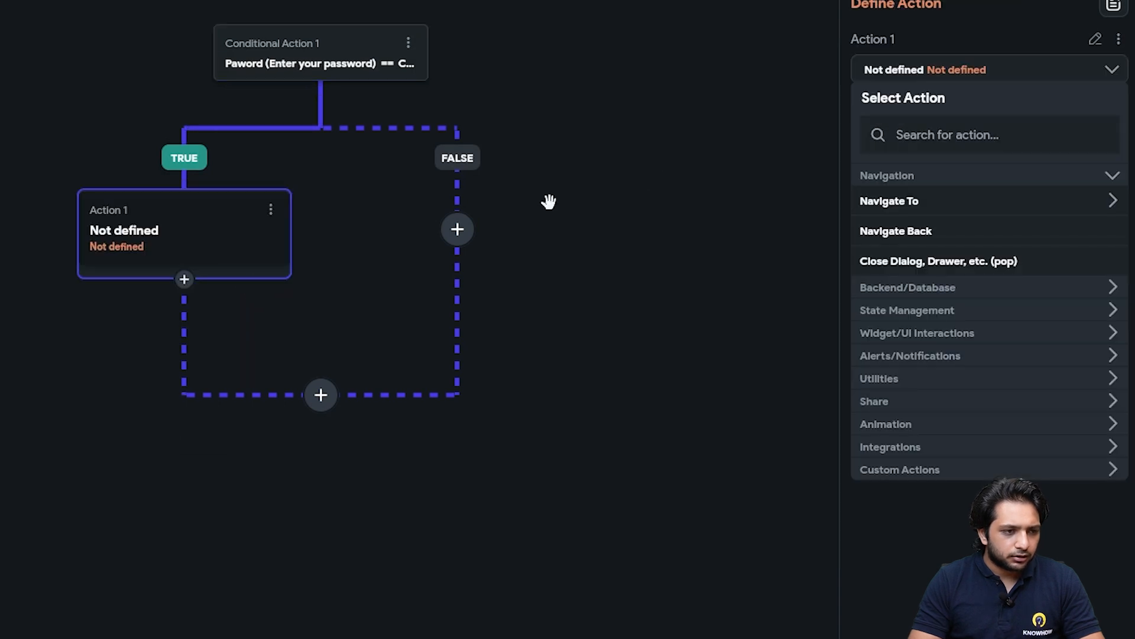
Make the TRUE branch navigate to Newpage and give the FALSE branch a Show Snack Bar action
left_click(907, 207)
left_click(894, 261)
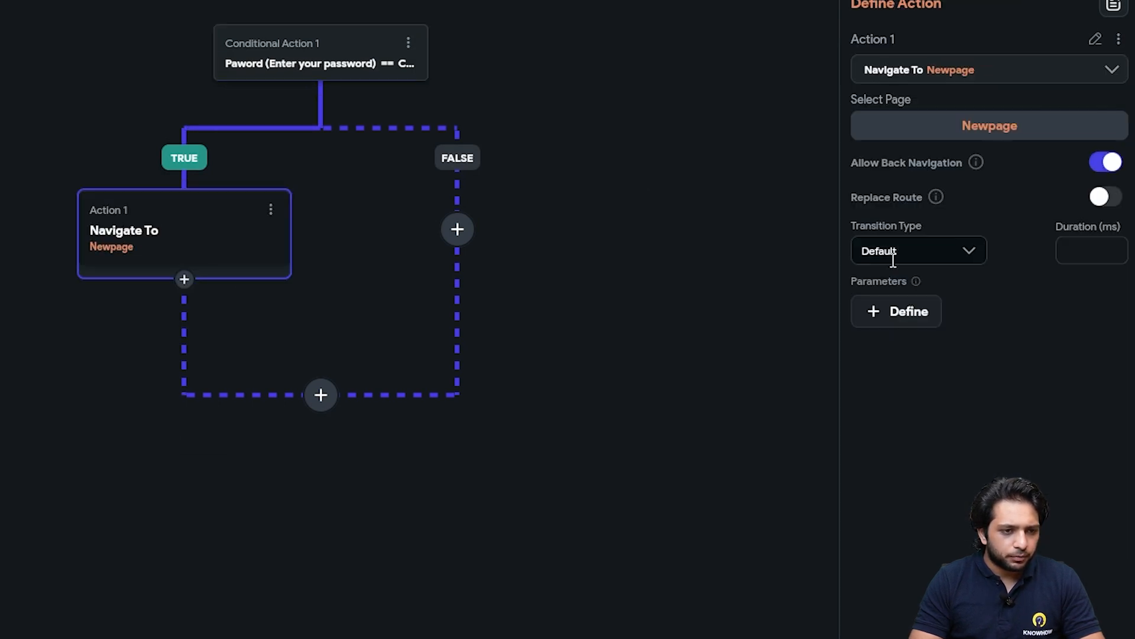
left_click(458, 231)
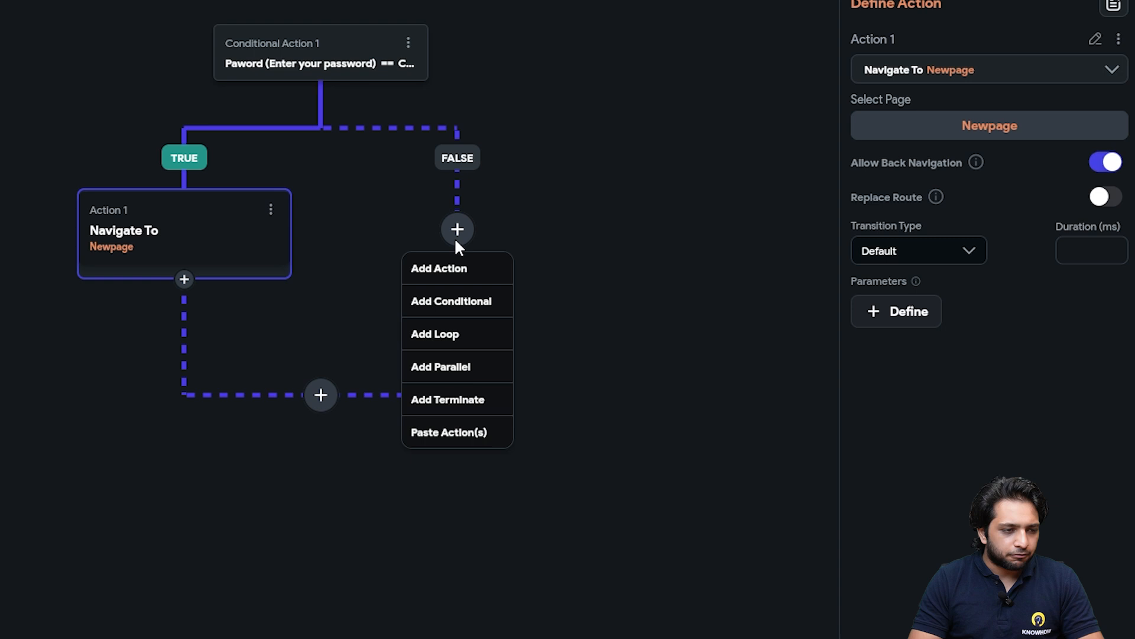
left_click(438, 269)
left_click(997, 123)
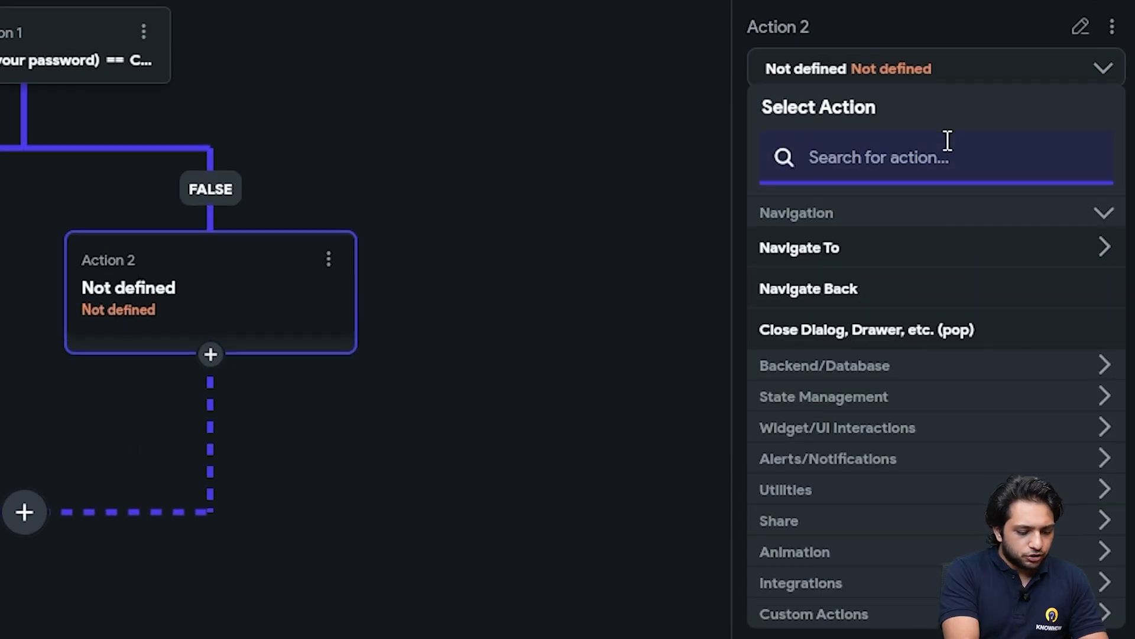
type("hoiw")
key("BackSpace")
key("BackSpace")
key("BackSpace")
key("BackSpace")
type("nack")
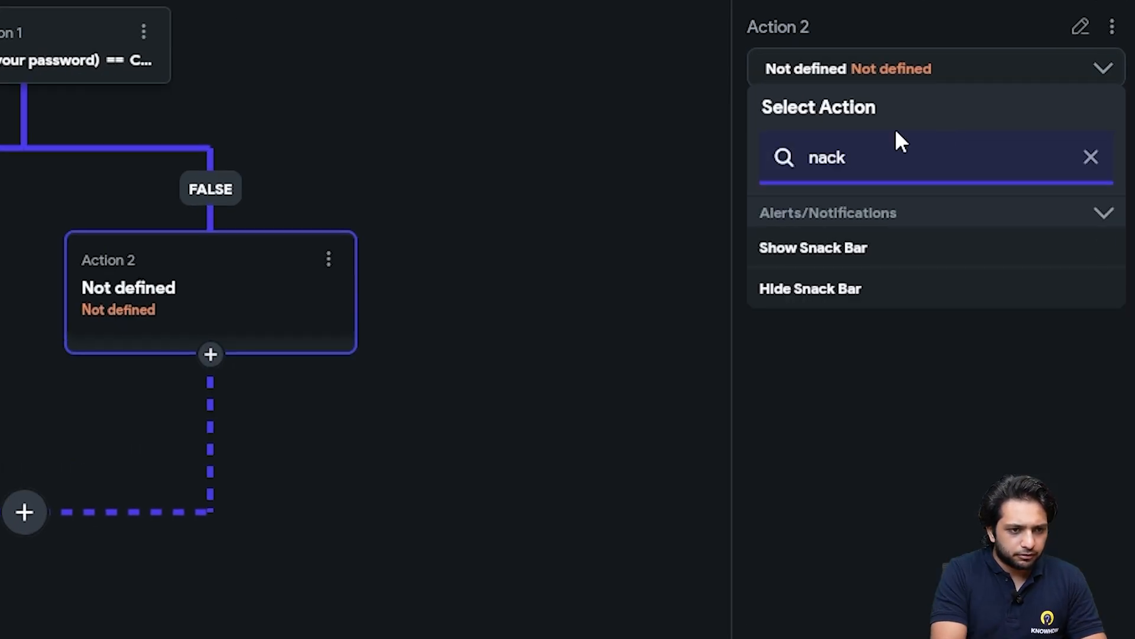
left_click(818, 248)
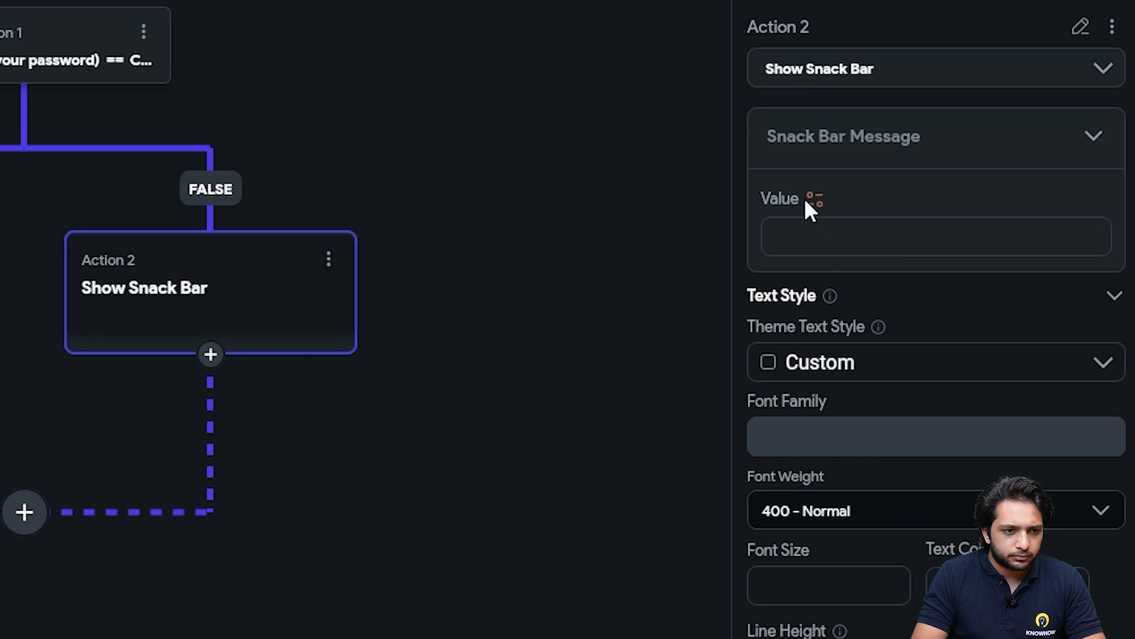
Set the snack bar message to 'Not Matched' with an Error red background colour
left_click(813, 239)
type("Fi")
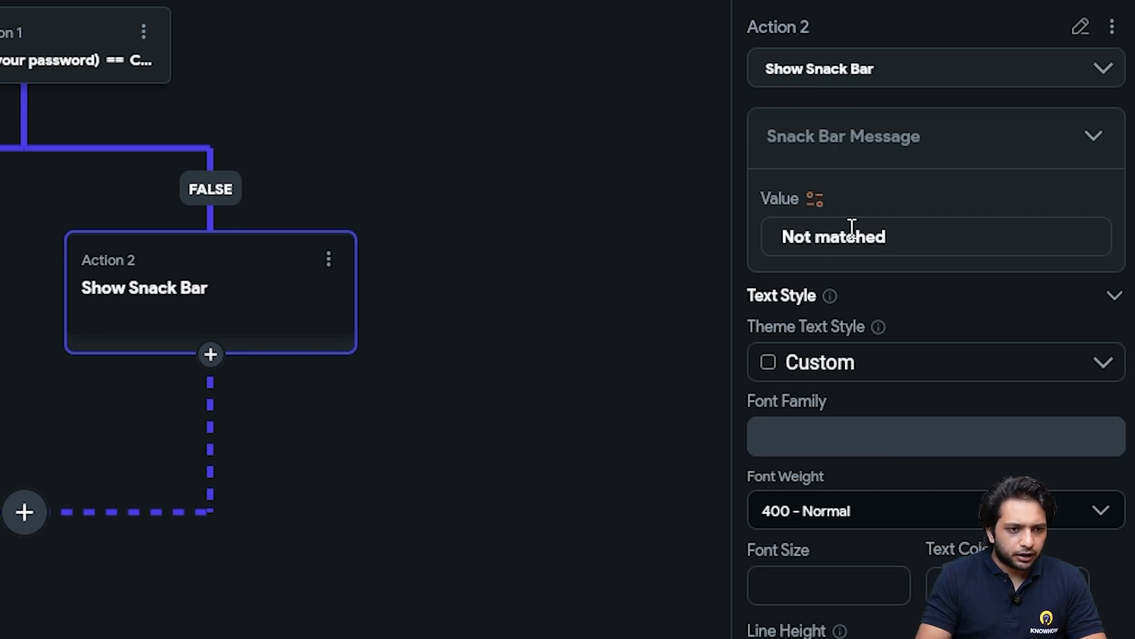
key("ctrl+a")
key("BackSpace")
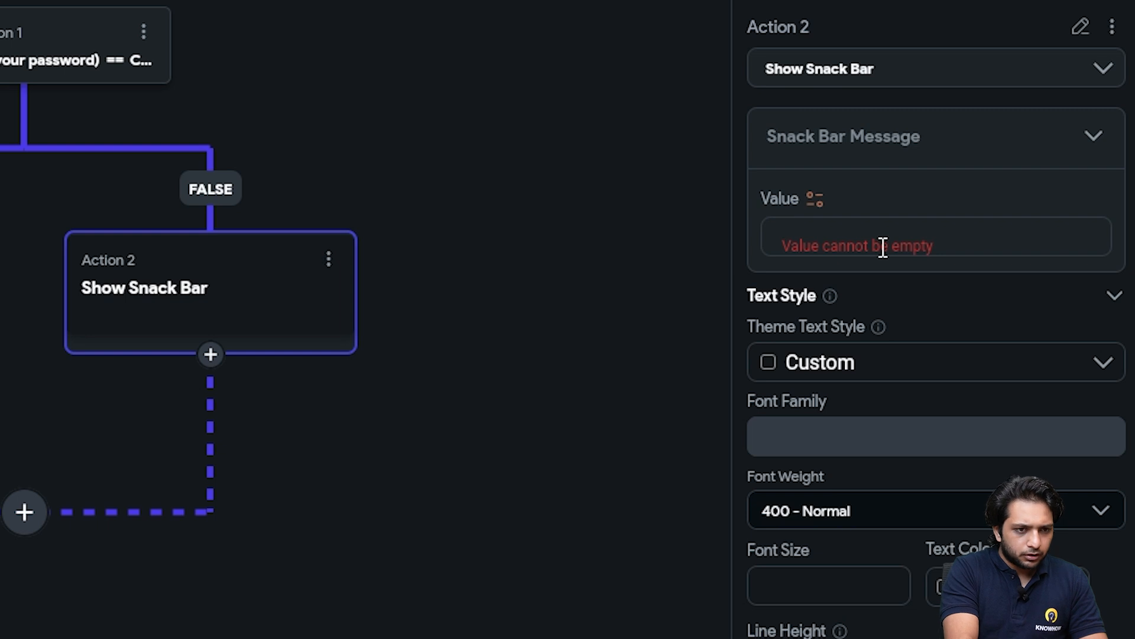
type("Not Matched")
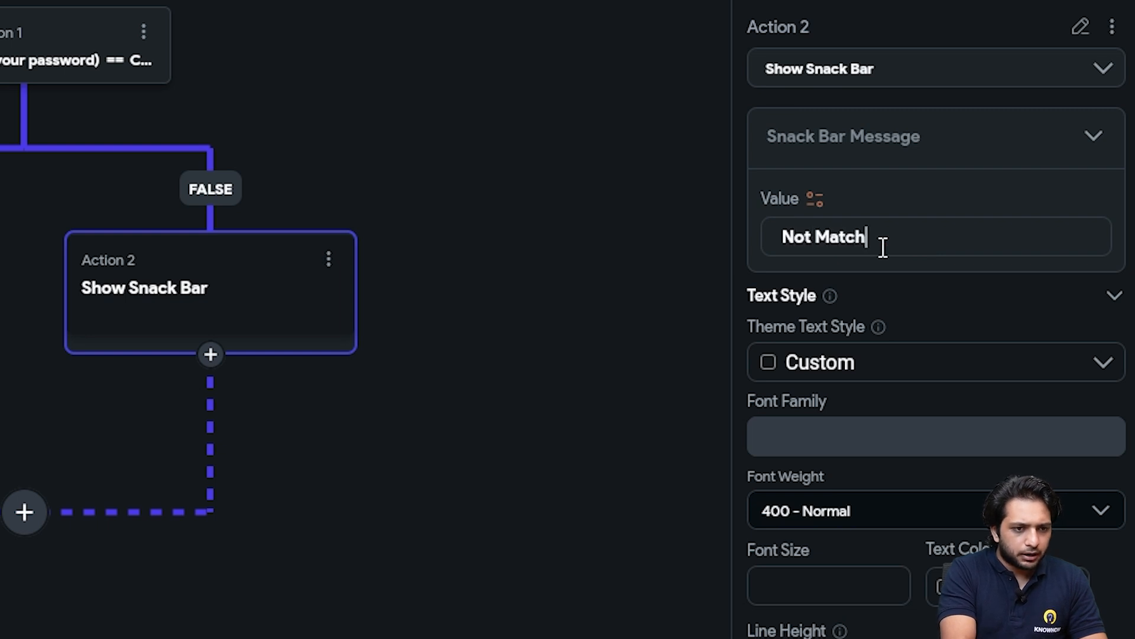
scroll(844, 346, "down", 10)
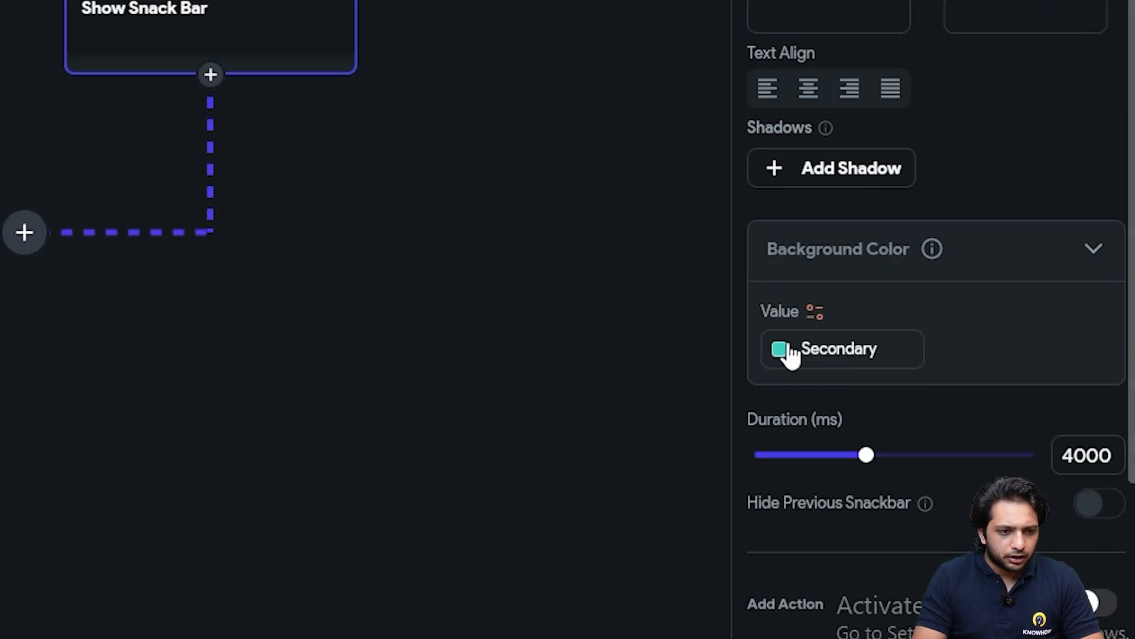
left_click(782, 350)
scroll(545, 502, "down", 5)
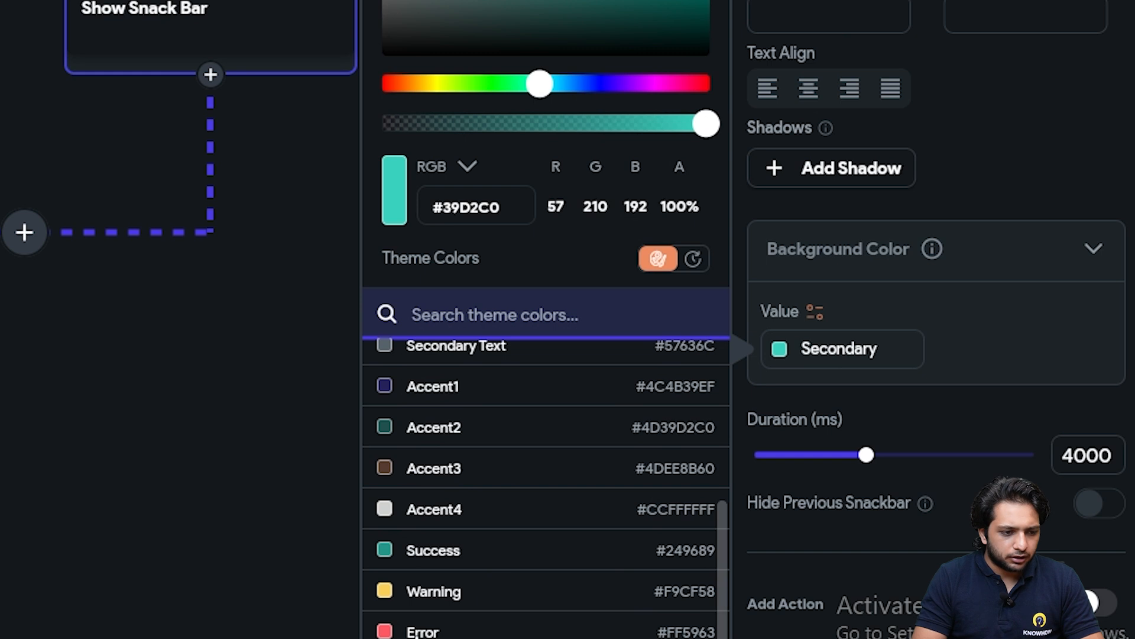
left_click(422, 632)
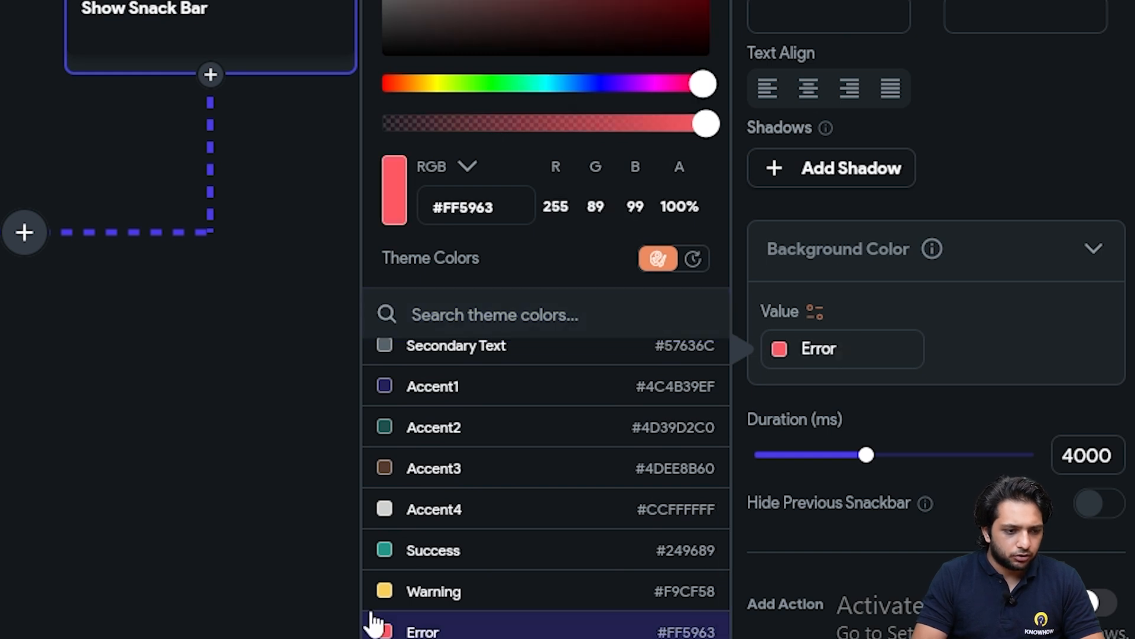
left_click(279, 556)
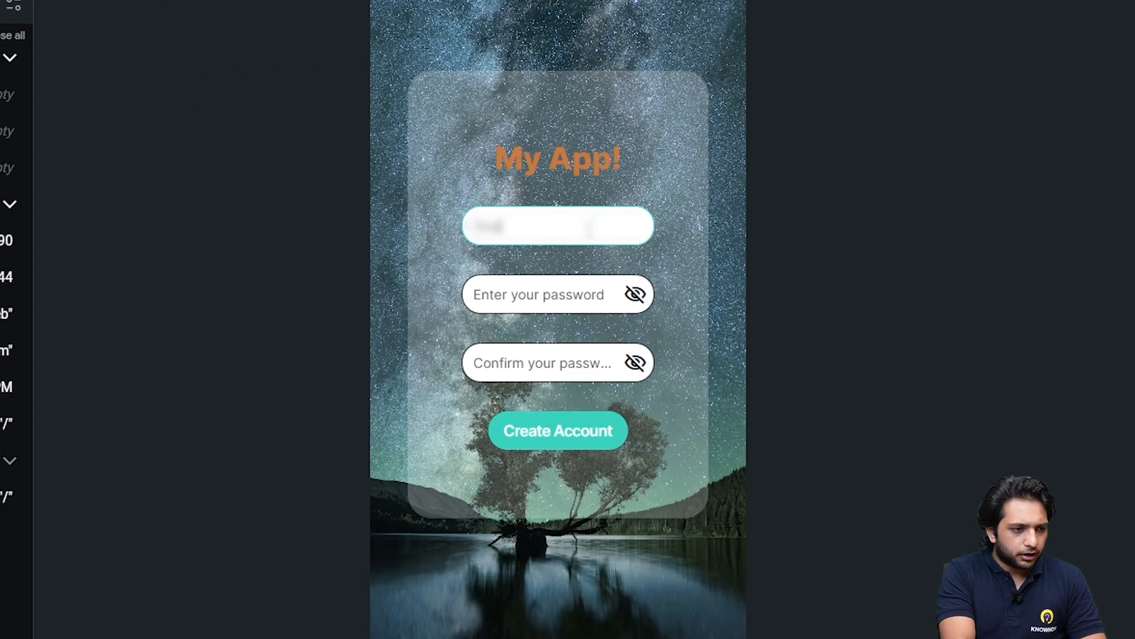
In test mode, enter an email and two different passwords, then submit to trigger the snack bar
key("BackSpace")
key("BackSpace")
key("BackSpace")
type("goodgmail")
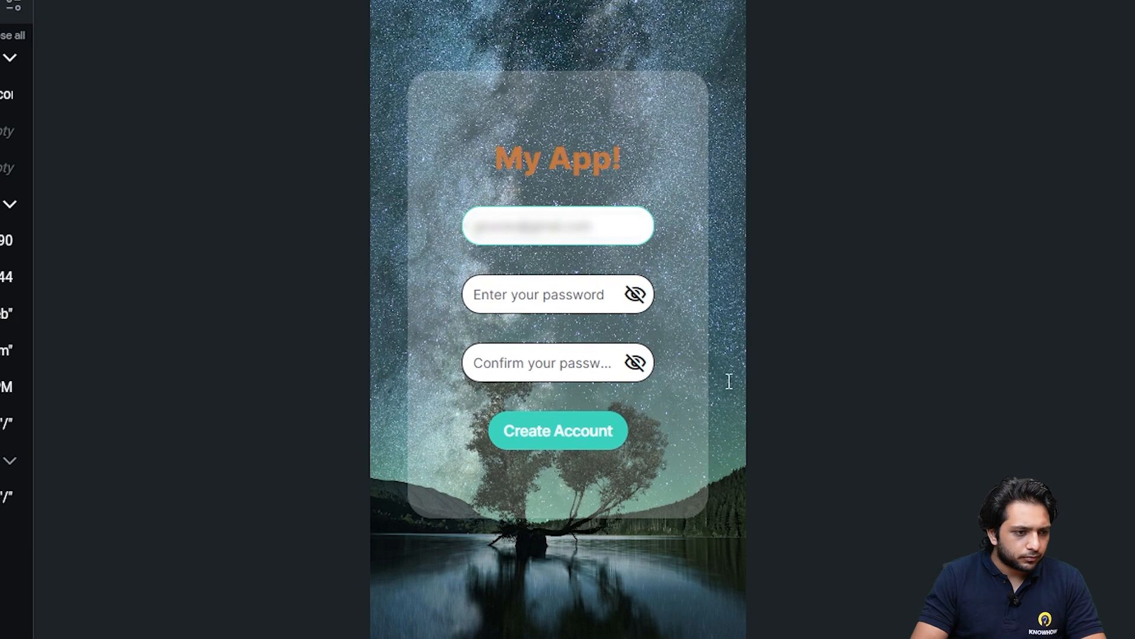
left_click(518, 299)
left_click(635, 294)
type("Go")
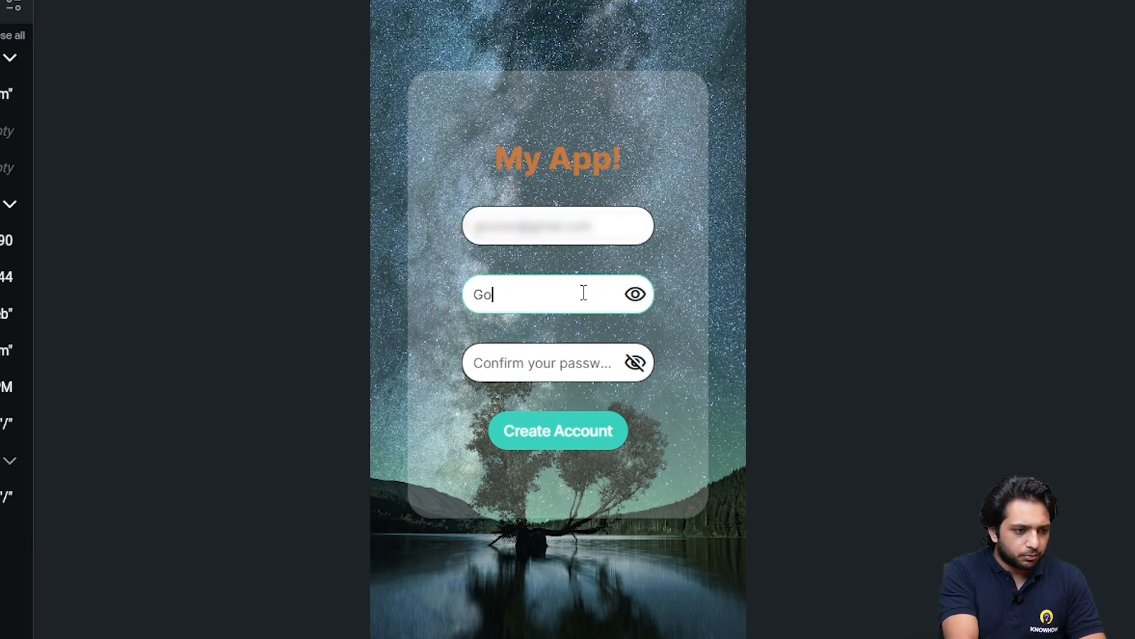
type("urav123")
left_click(564, 363)
left_click(635, 362)
type("Gourav")
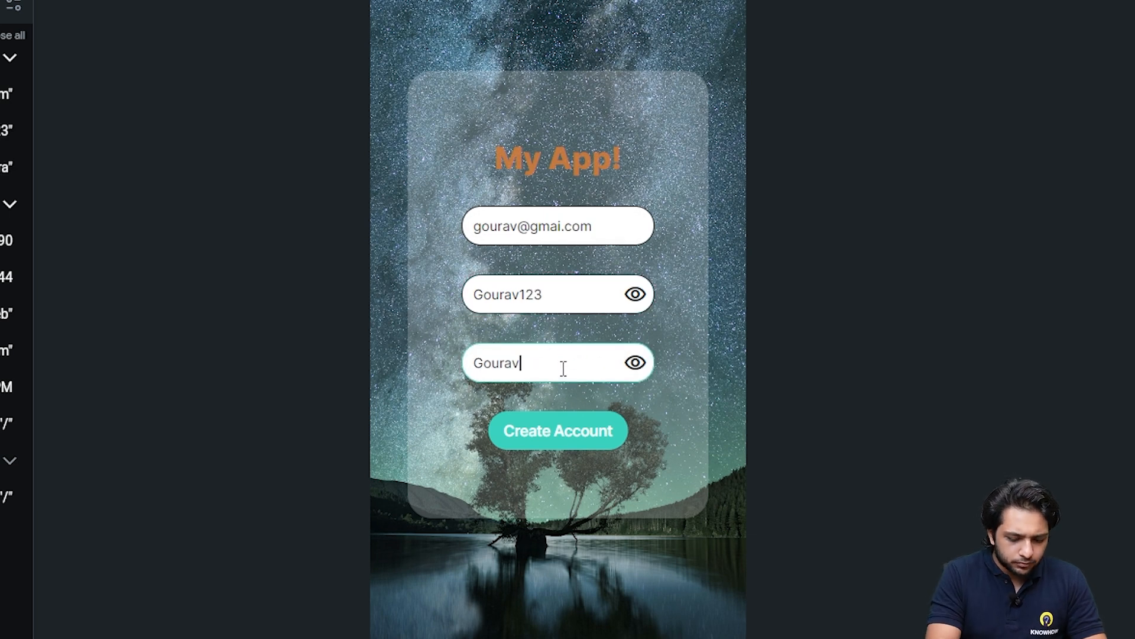
scroll(677, 332, "down", 1)
left_click(528, 416)
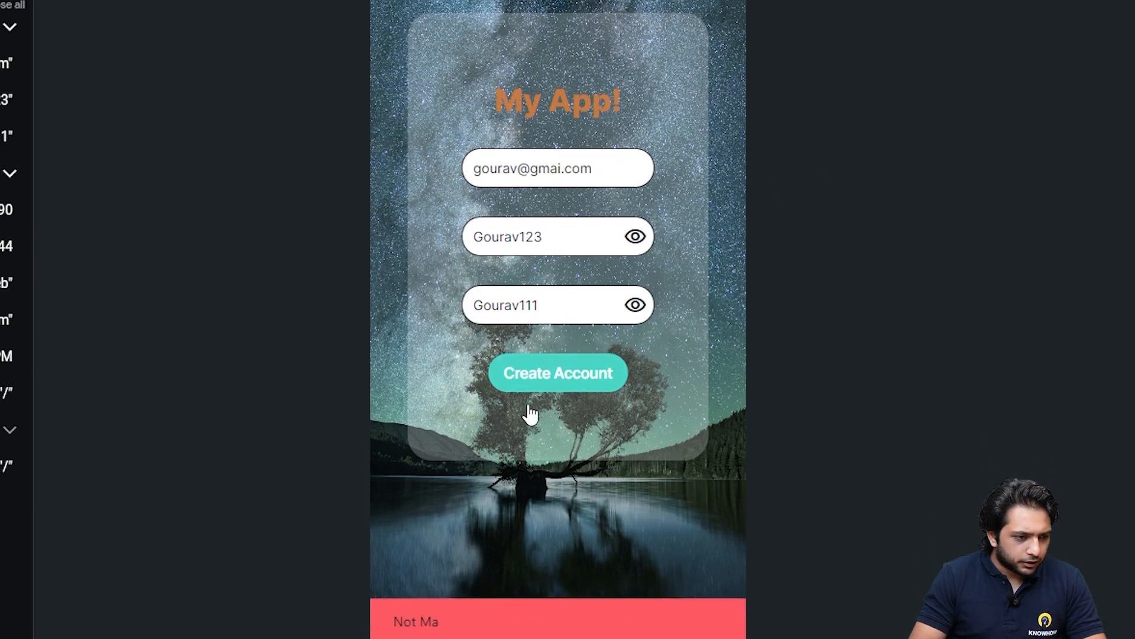
scroll(428, 603, "down", 2)
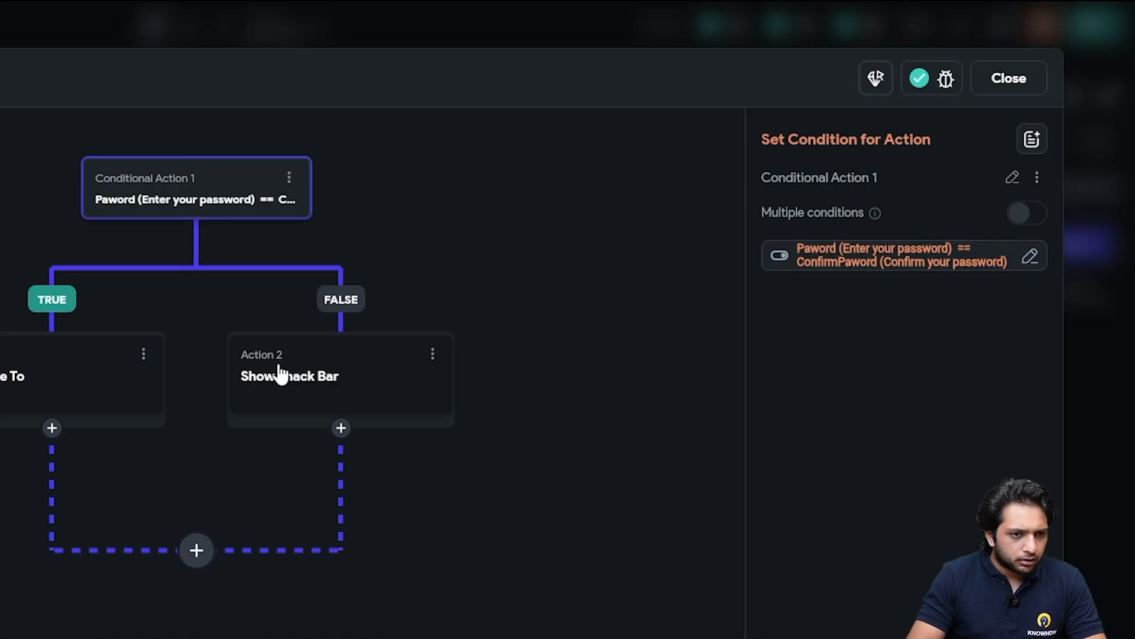
Complete the snack bar message so it reads 'Not Matched' and close the action editor
left_click(456, 236)
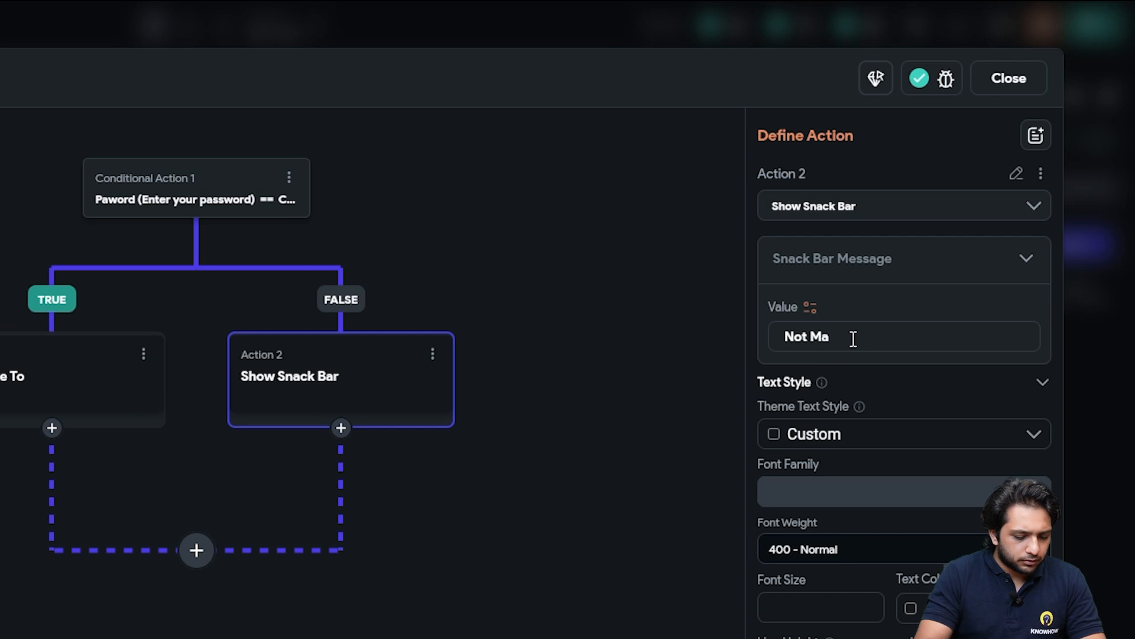
type("tched")
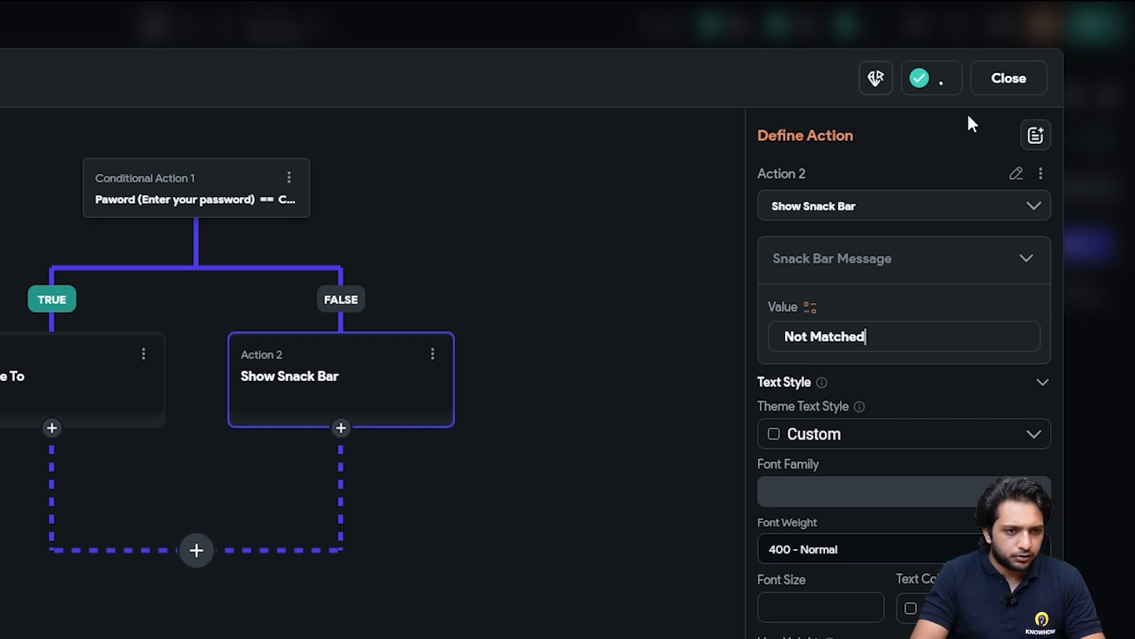
left_click(1008, 78)
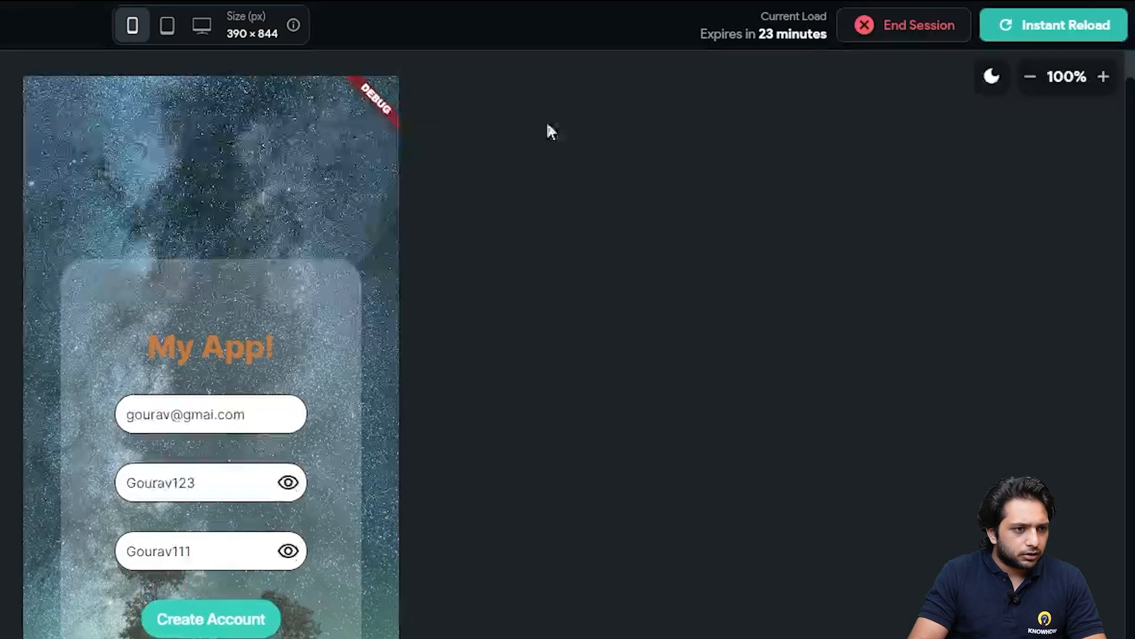
Reload the test app, enter an email and two differing passwords, and submit to trigger the red Not Matched snack bar
left_click(1013, 35)
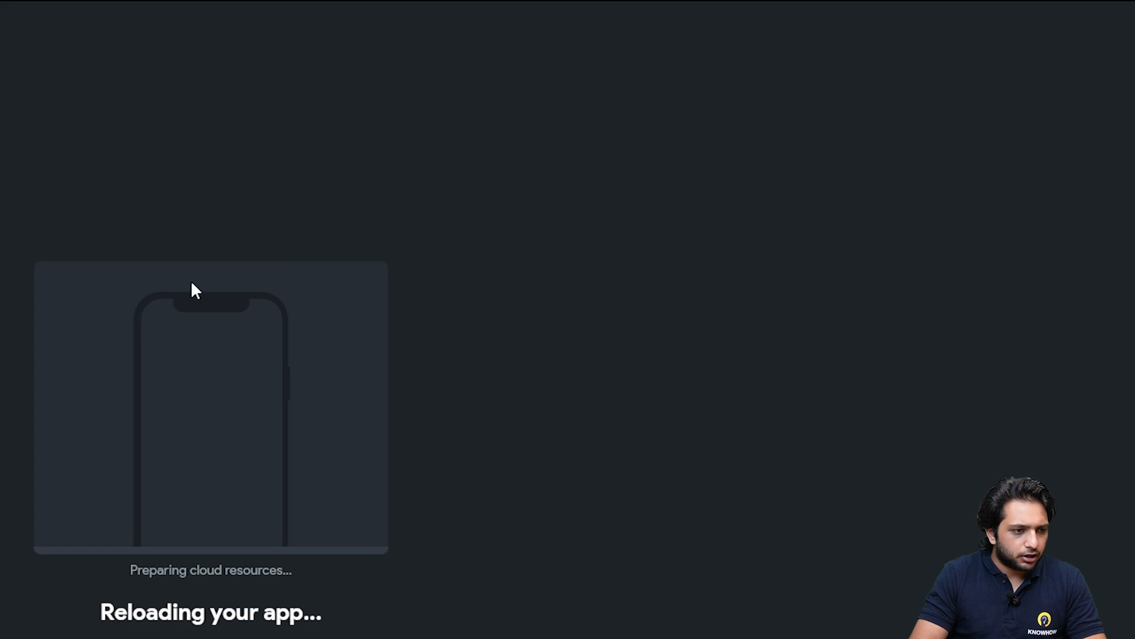
left_click(204, 449)
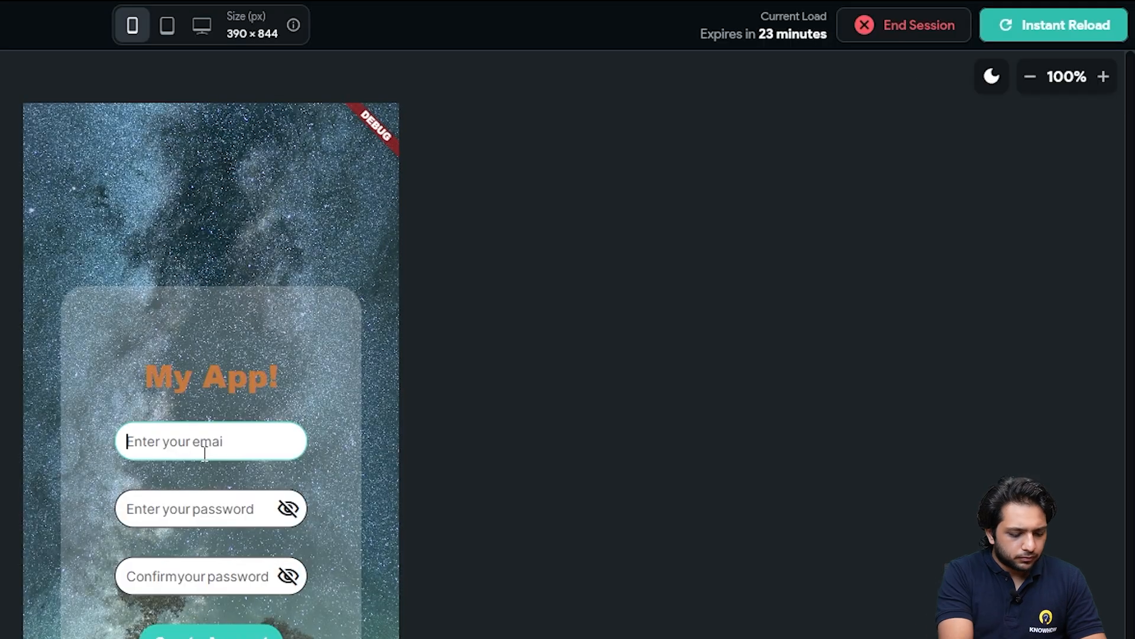
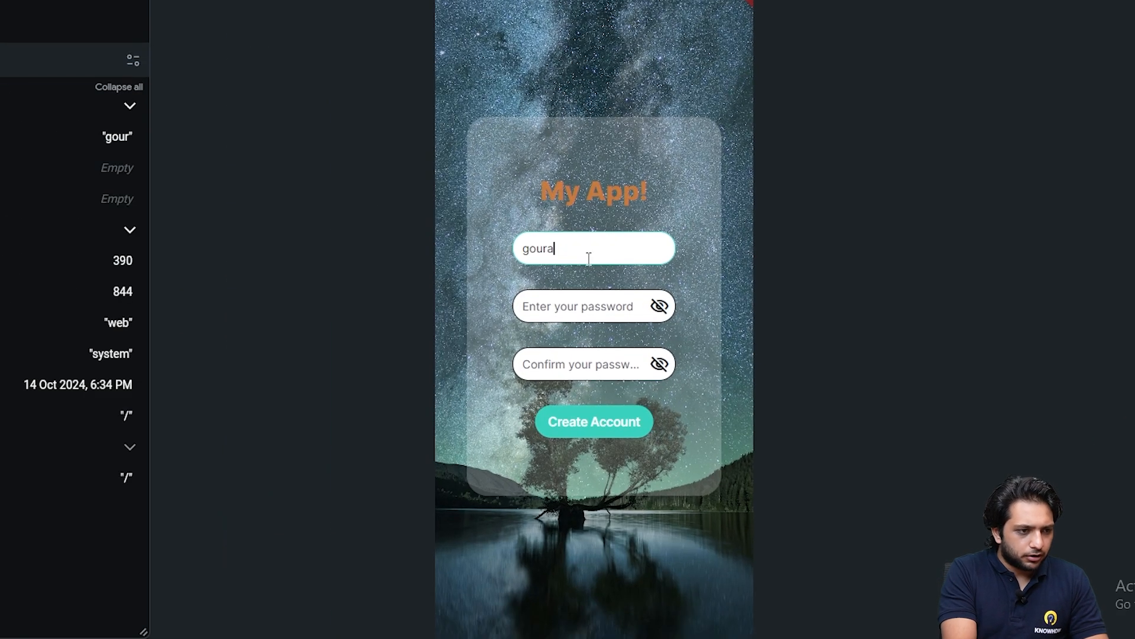
left_click(605, 301)
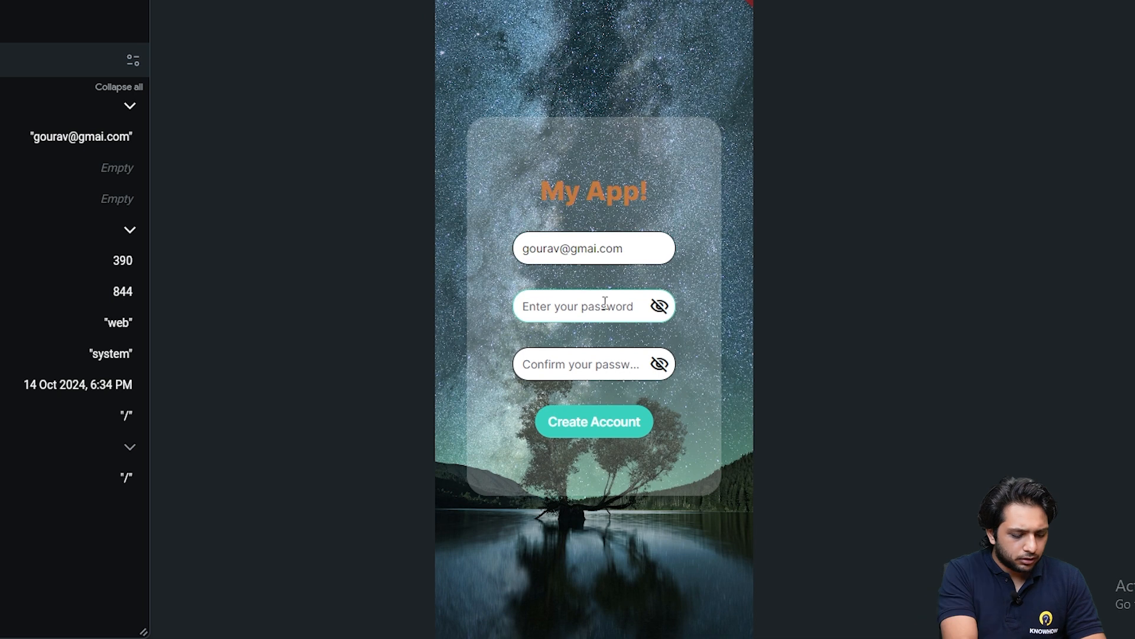
type("Gour12")
left_click(660, 306)
left_click(558, 355)
type("Gour123")
left_click(660, 363)
left_click(638, 426)
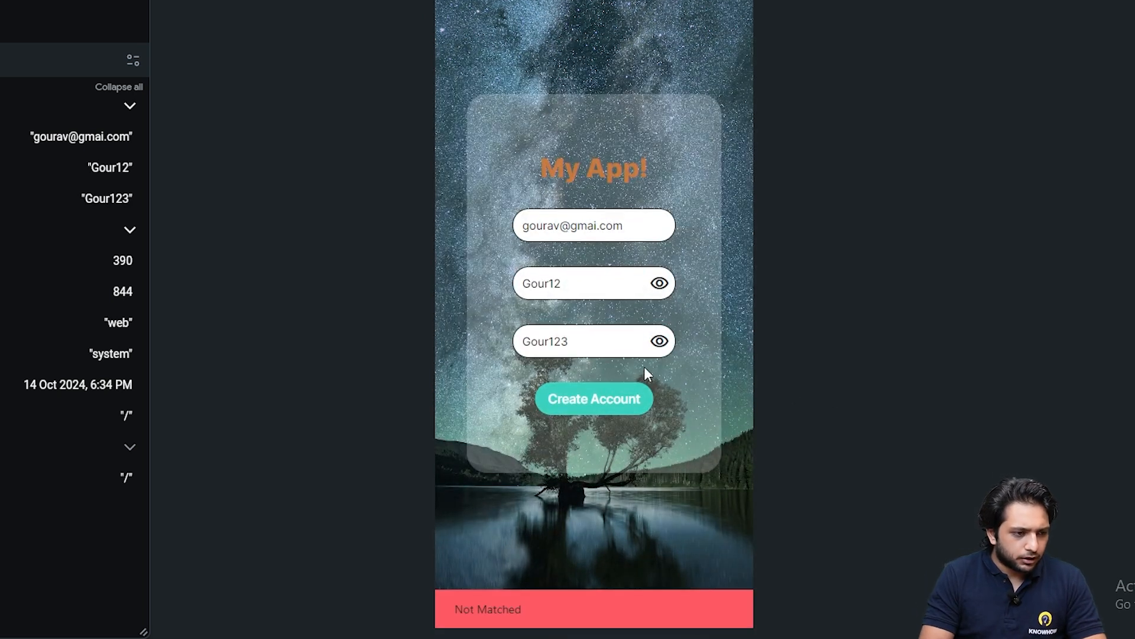
Make the password match the confirmation and submit again, opening /newpage
left_click(579, 282)
type("3")
left_click(660, 283)
left_click(660, 341)
left_click(618, 400)
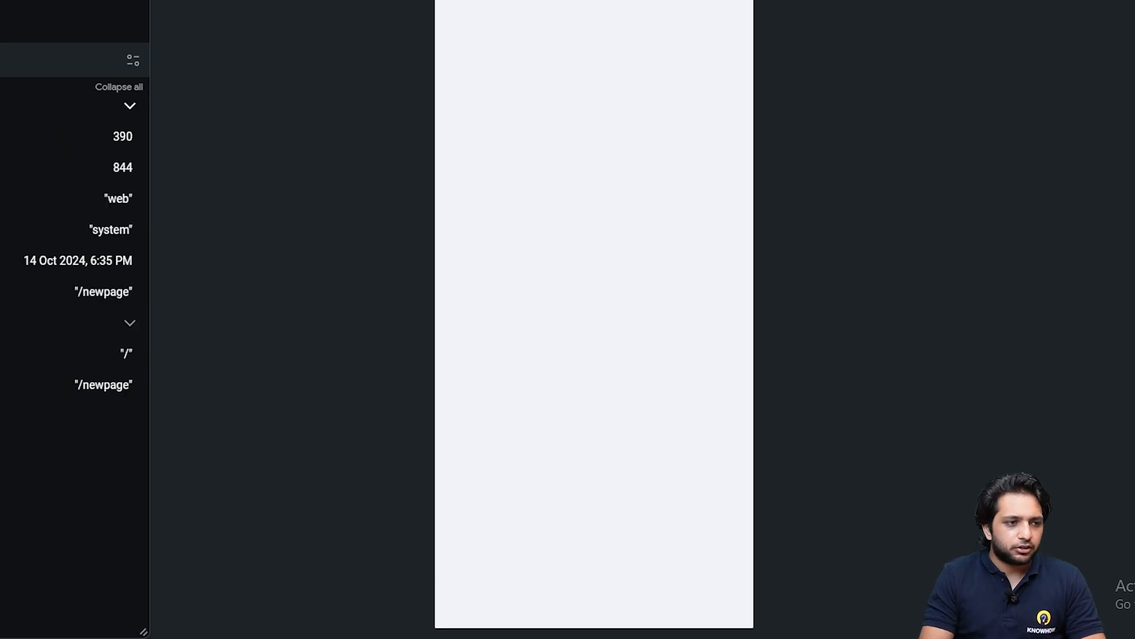